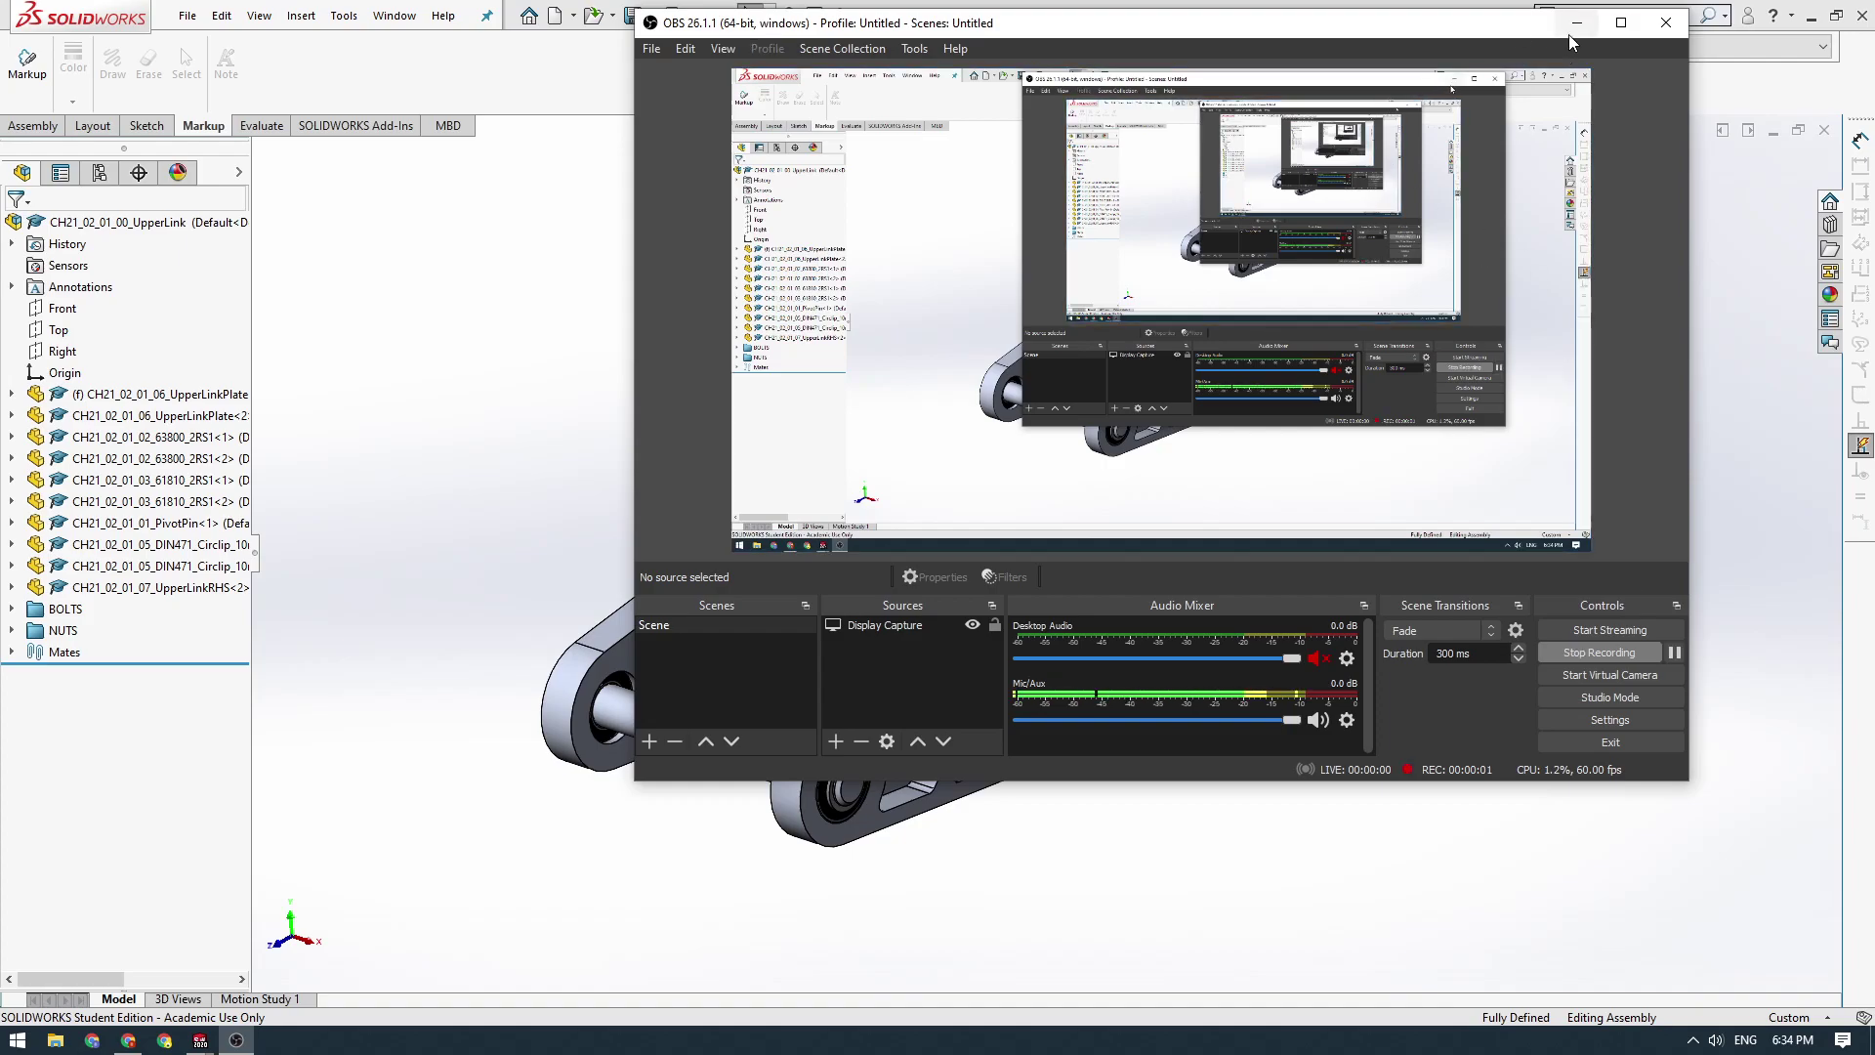
# - Zoom in on the pivot pin and select the DIN471 circlip to inspect it
pyautogui.click(1572, 27)
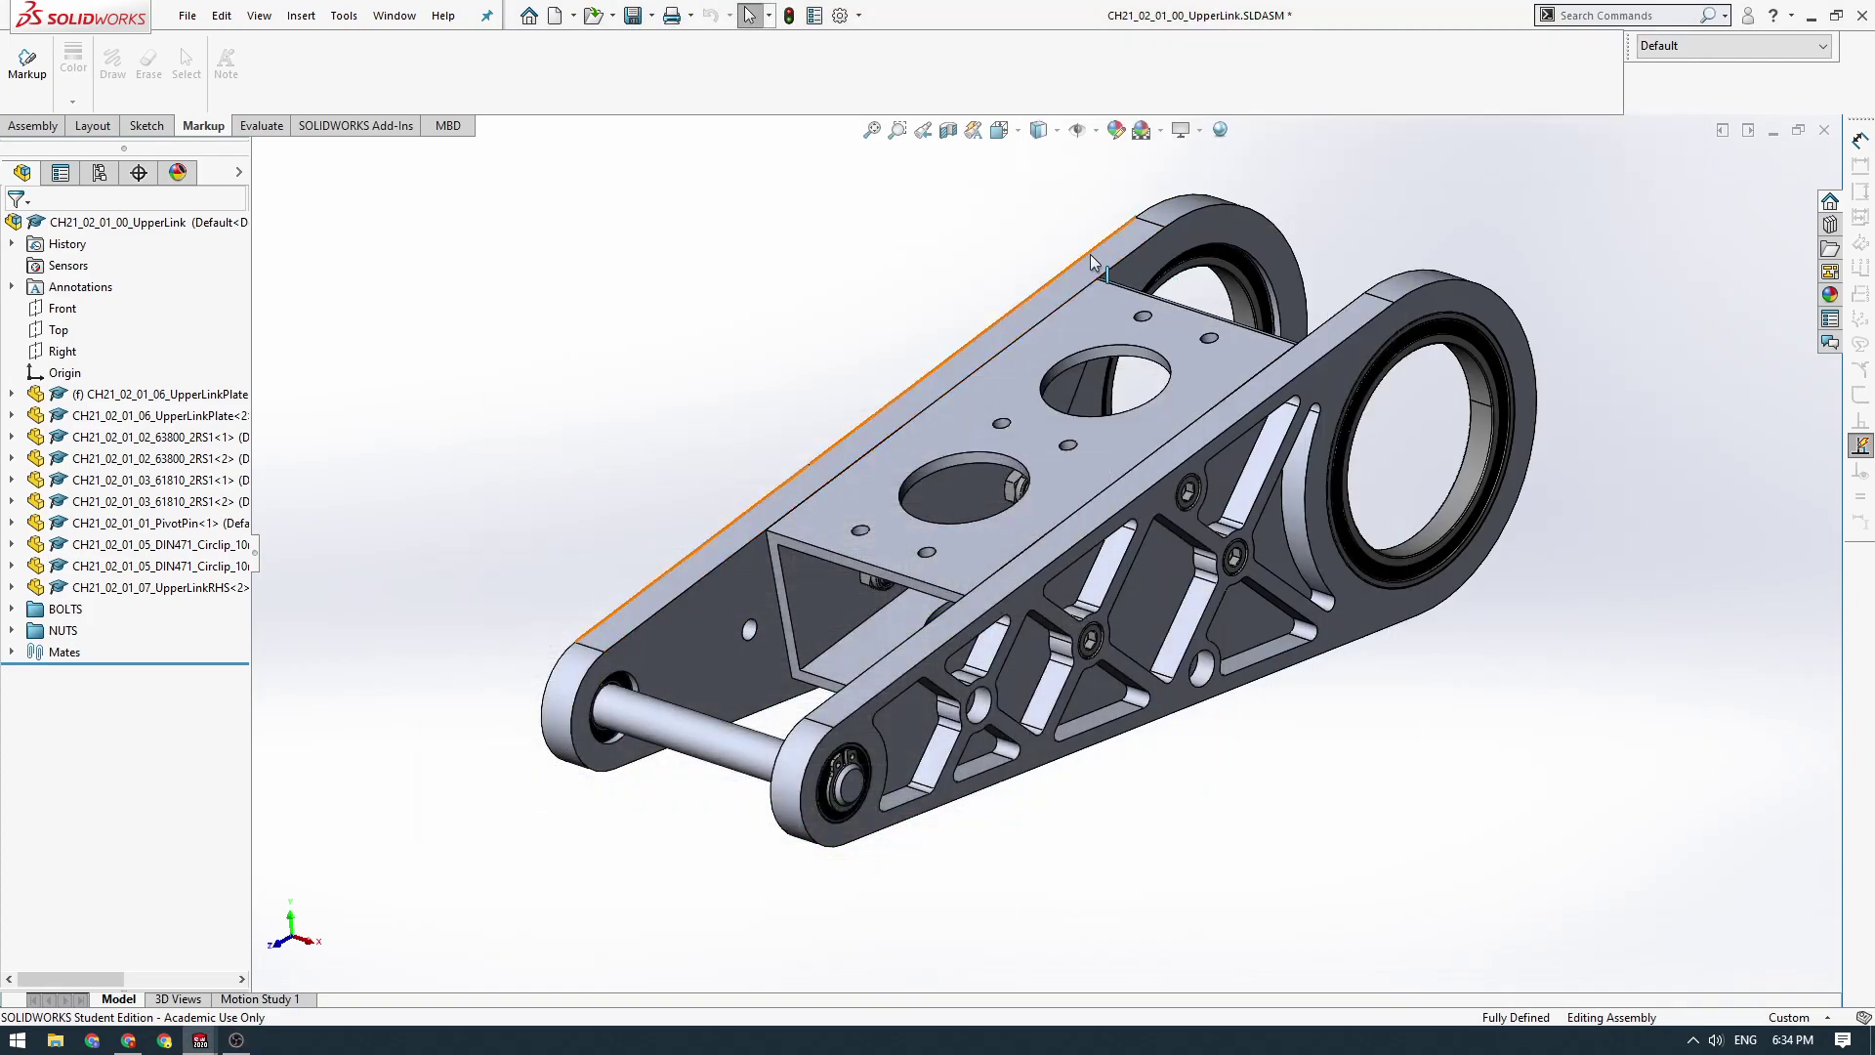
pyautogui.scroll(-5, 842, 781)
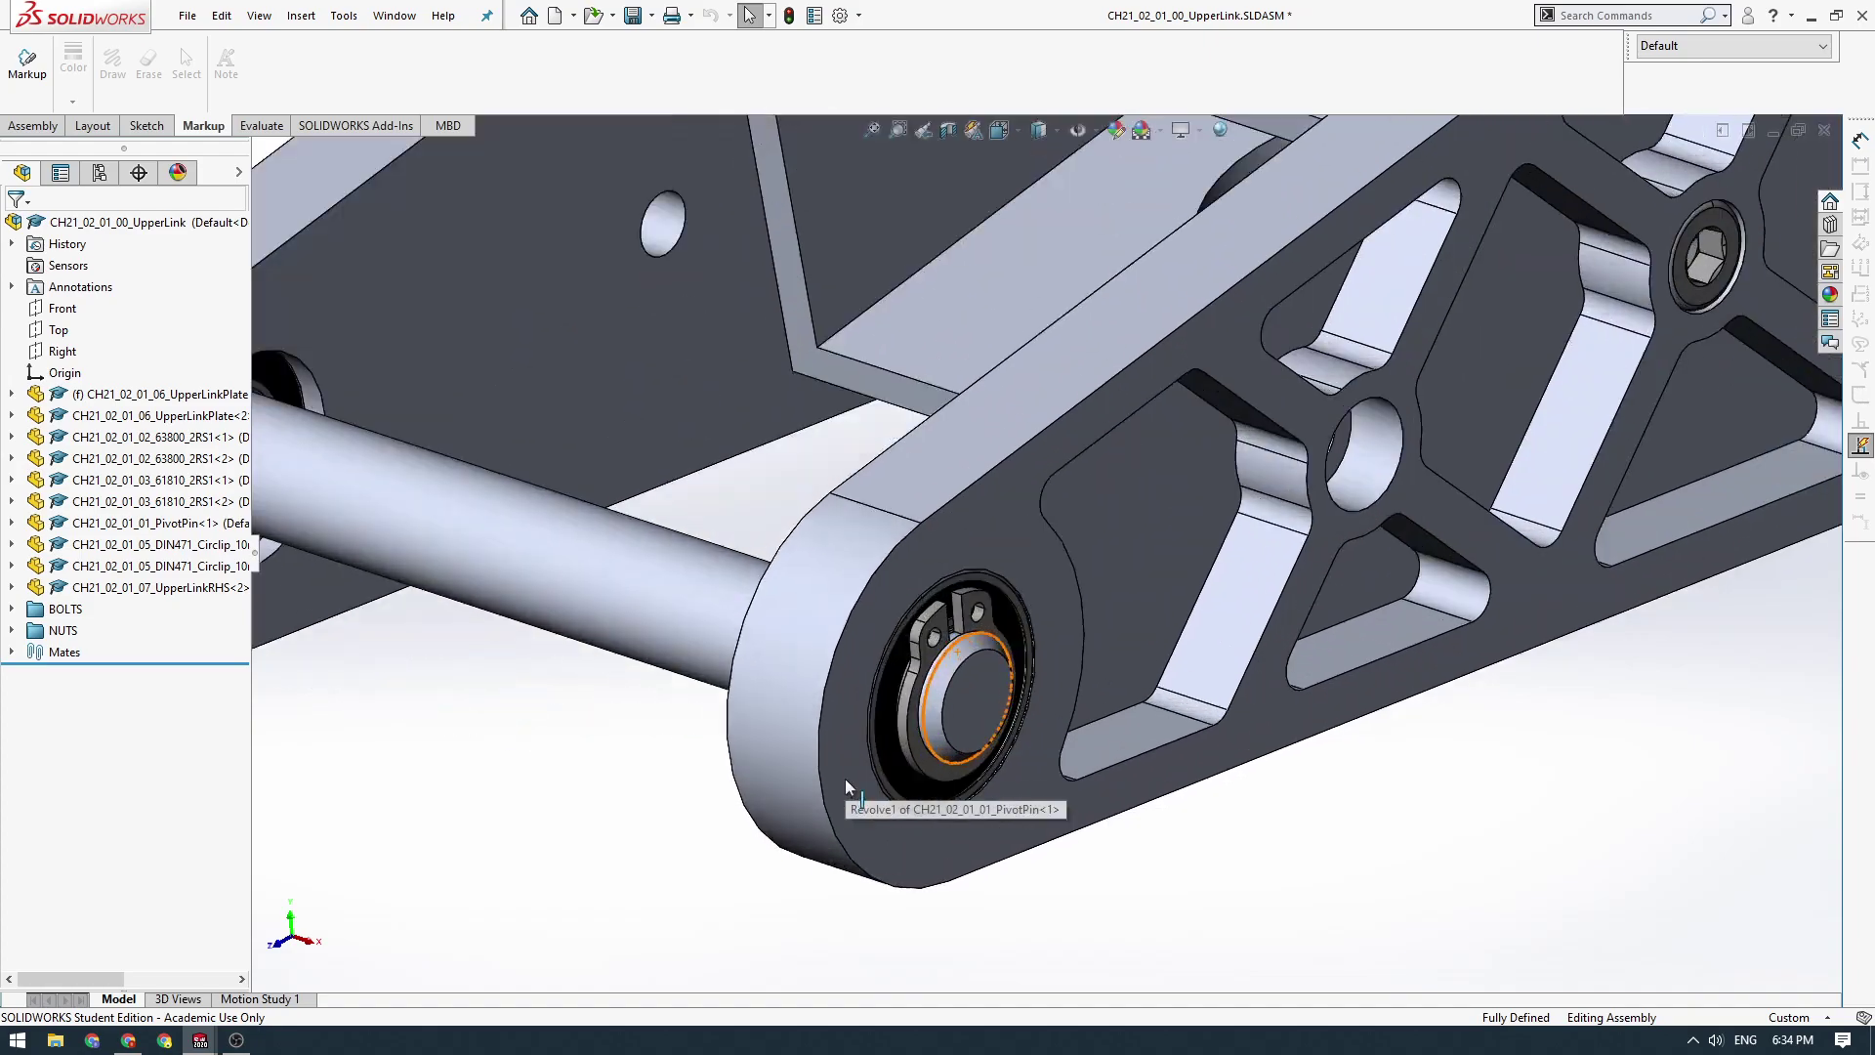
pyautogui.click(1069, 530)
pyautogui.scroll(5, 1074, 723)
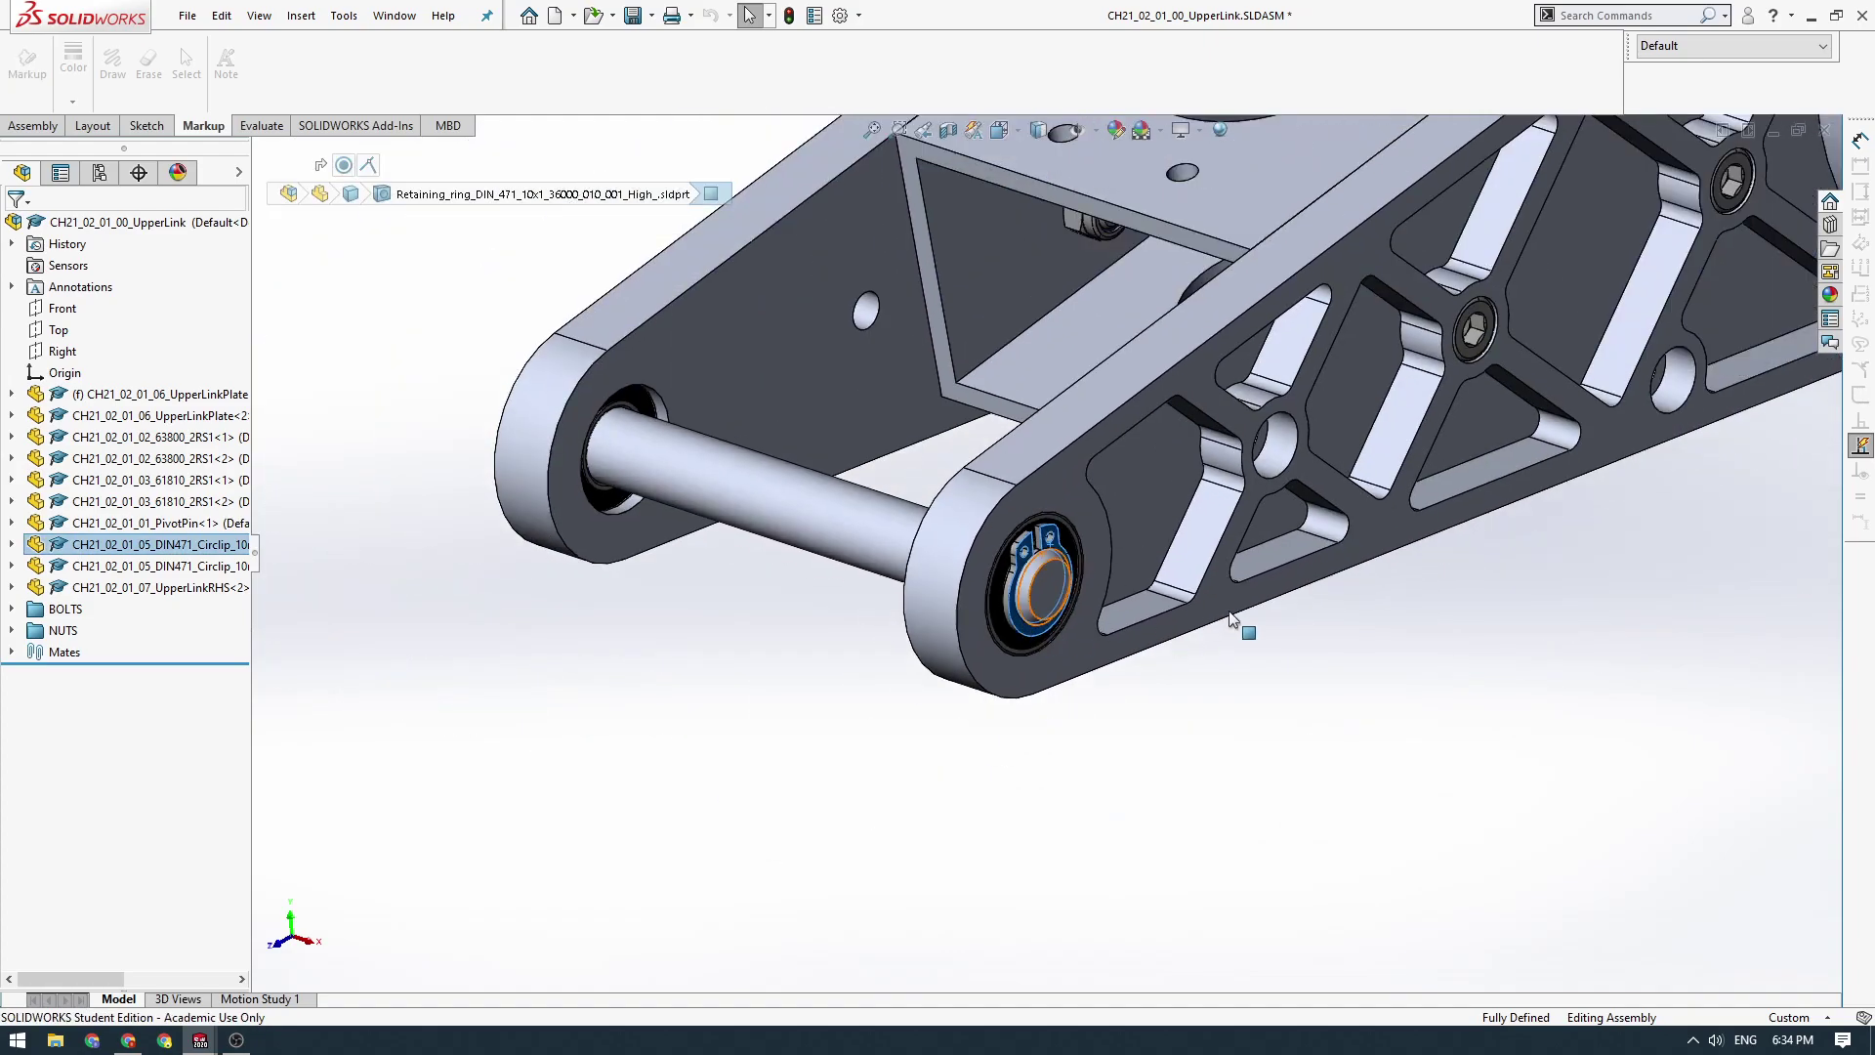
pyautogui.click(1087, 904)
pyautogui.scroll(5, 879, 772)
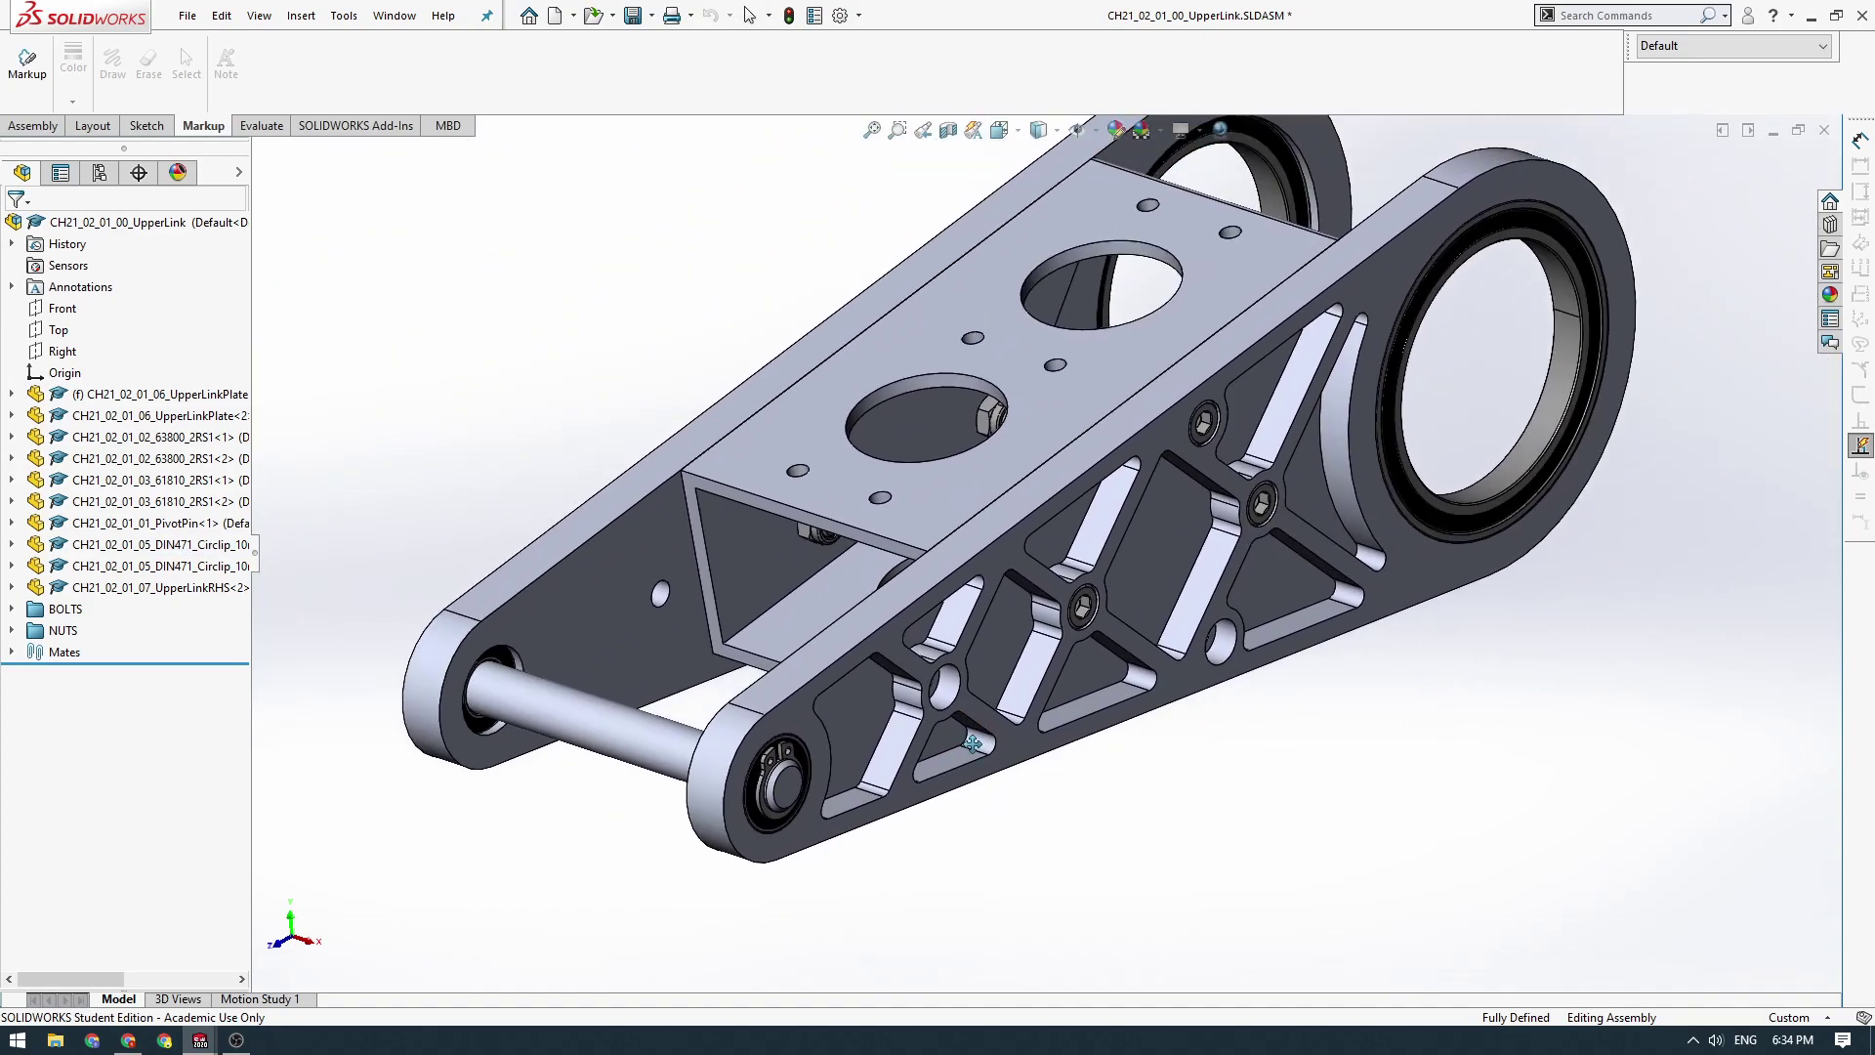
pyautogui.scroll(-6, 782, 794)
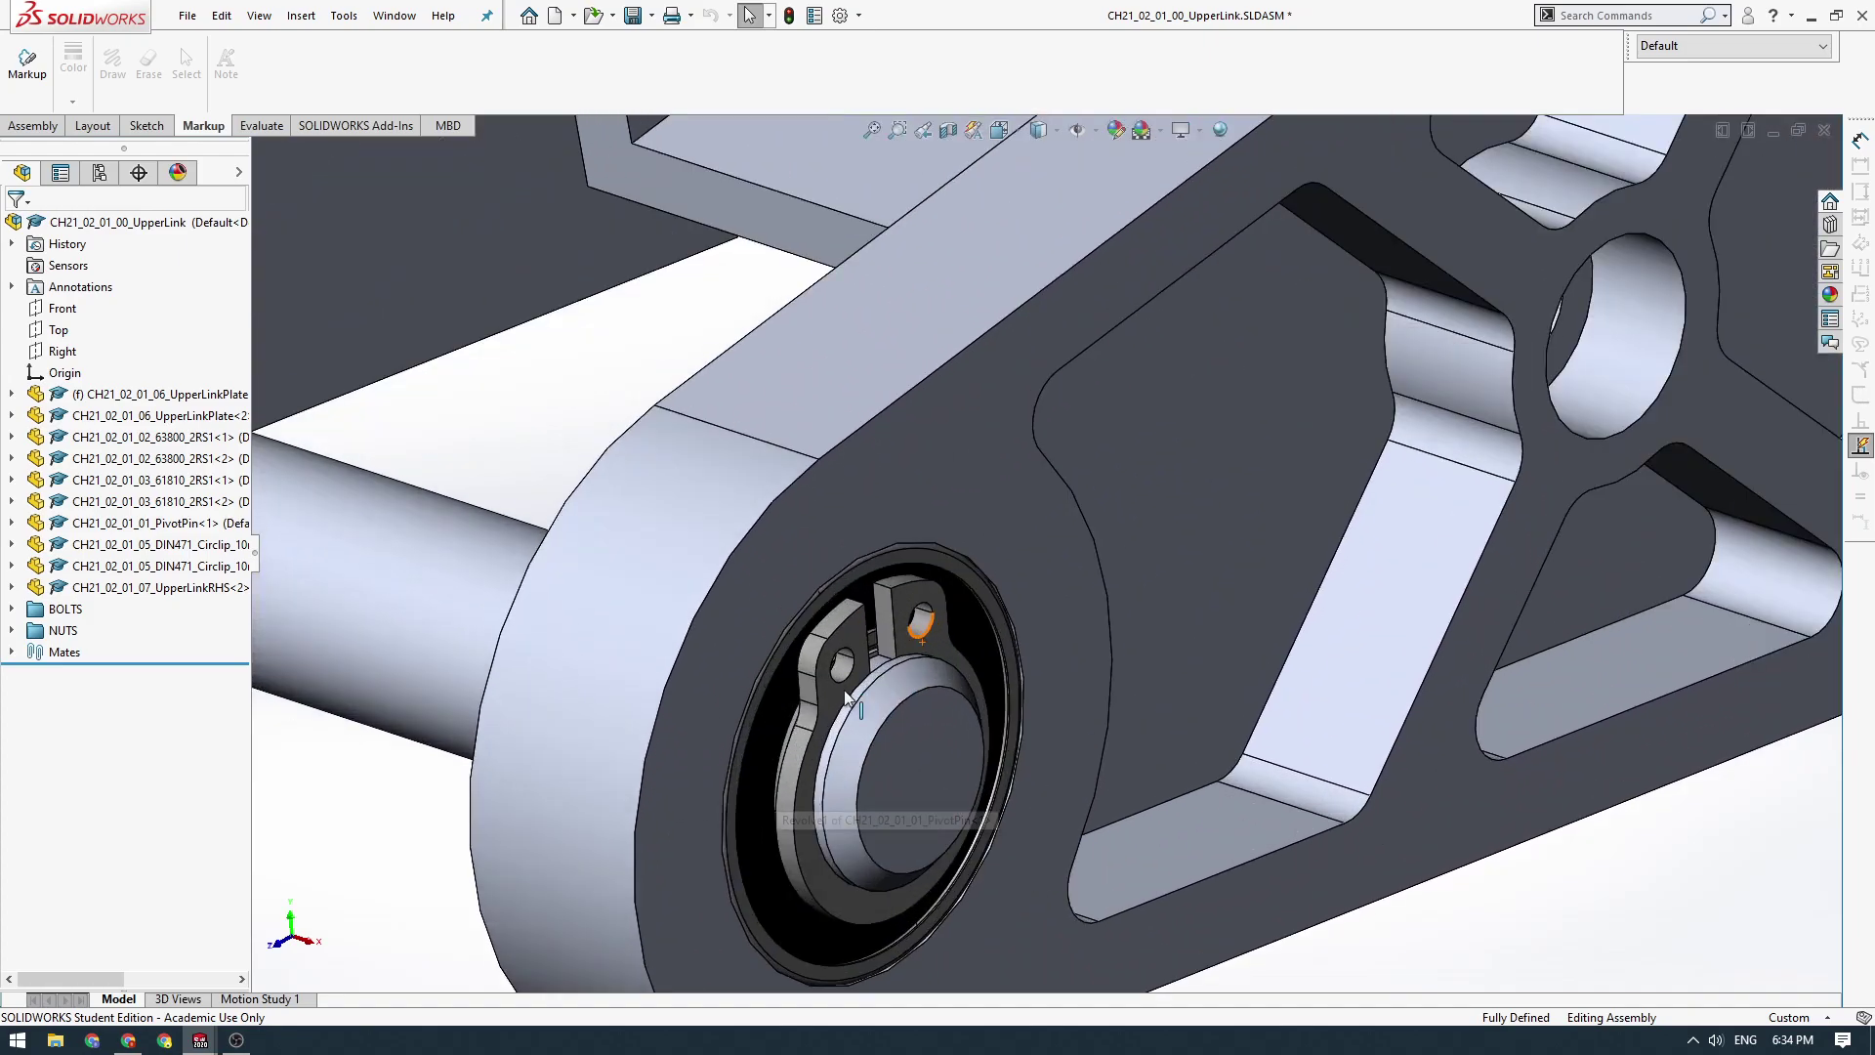
pyautogui.click(867, 625)
pyautogui.scroll(5, 858, 691)
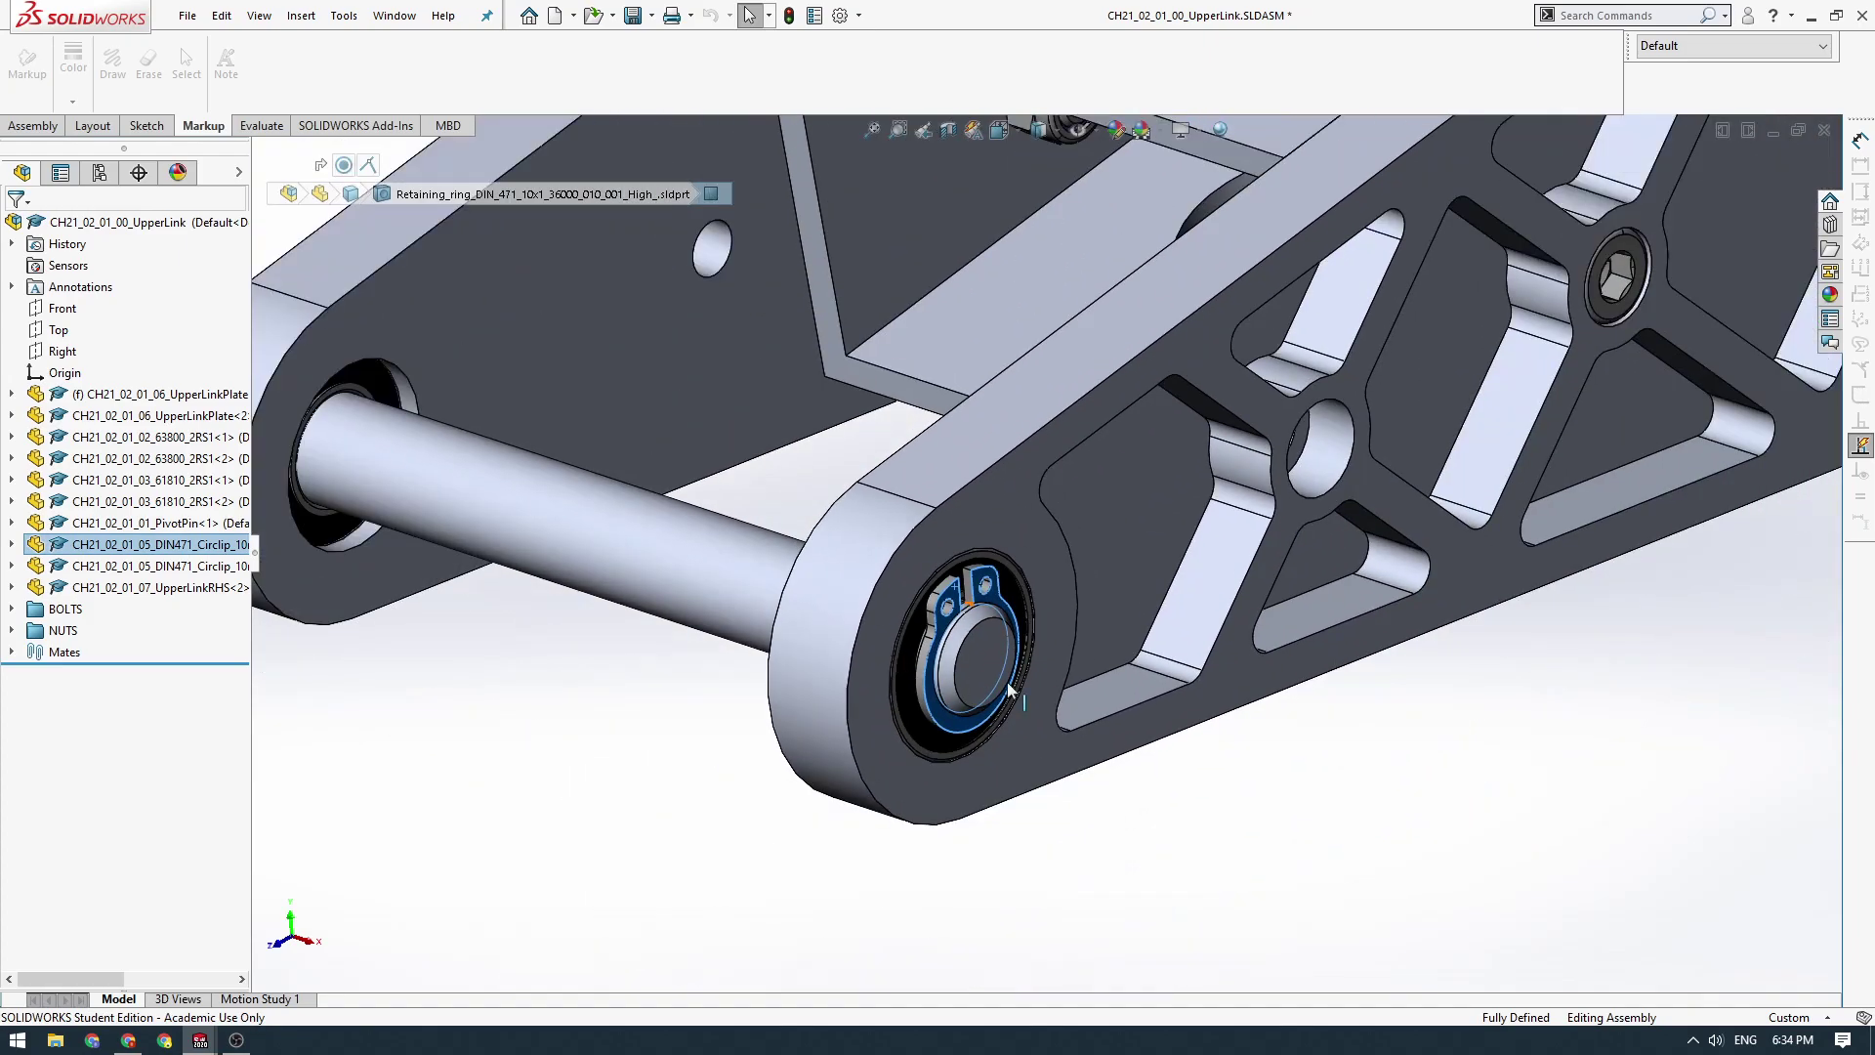
pyautogui.click(1016, 914)
# - Rotate around the pin end and pick the circlip's lug end face and front face
pyautogui.scroll(-5, 877, 600)
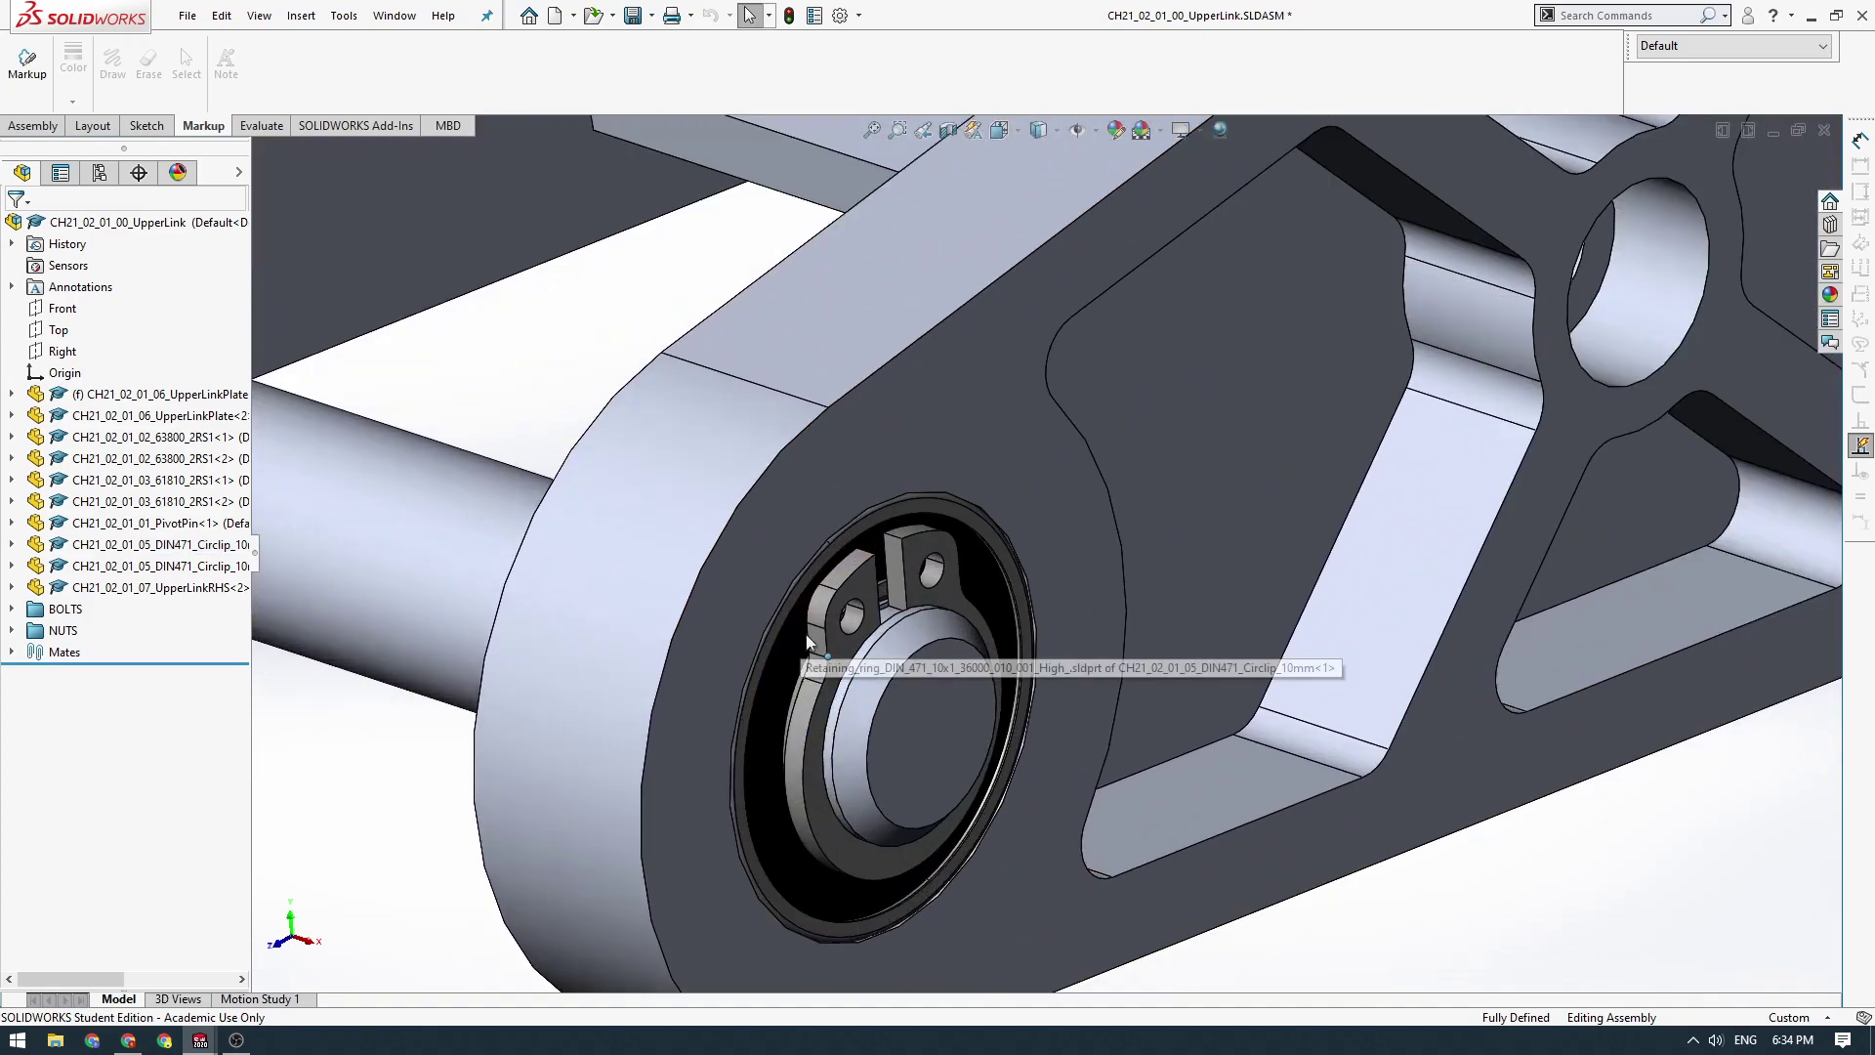
pyautogui.click(877, 599)
pyautogui.scroll(4, 989, 772)
pyautogui.click(989, 772)
pyautogui.moveTo(1020, 717); pyautogui.dragTo(850, 854, button='middle')
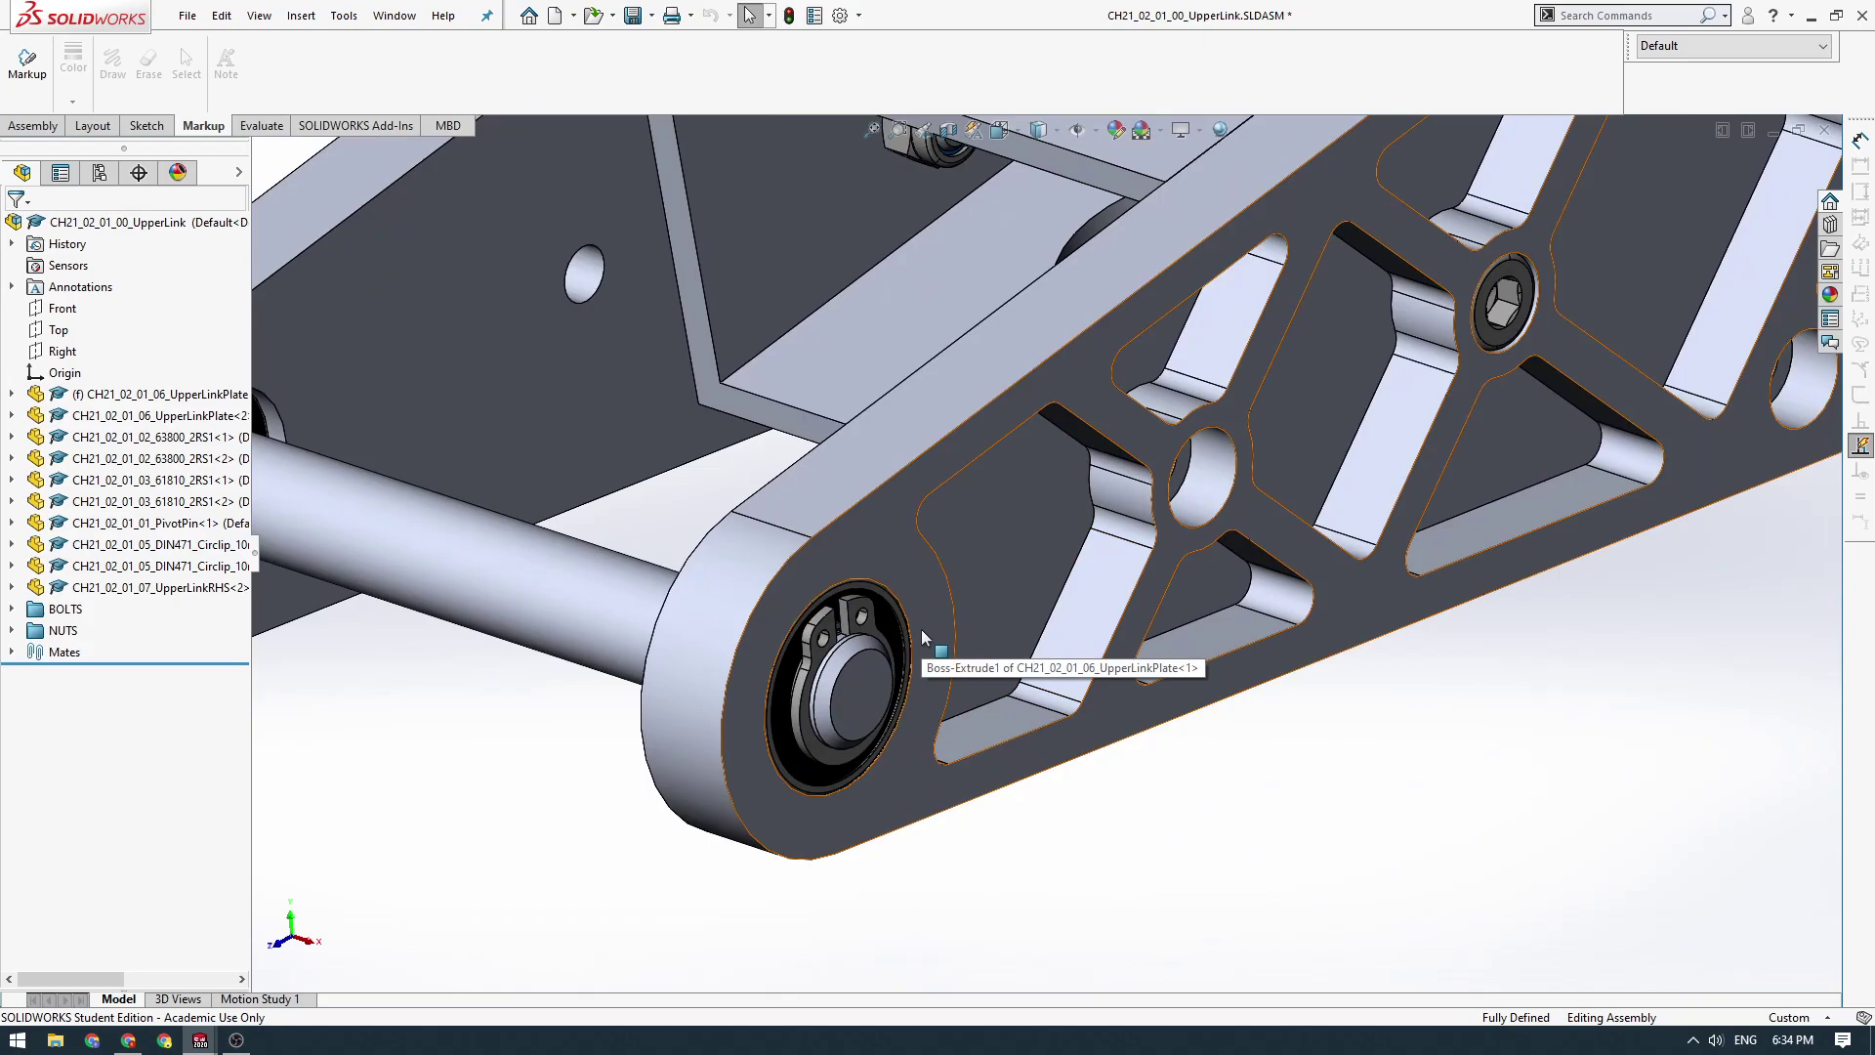
pyautogui.scroll(-4, 863, 576)
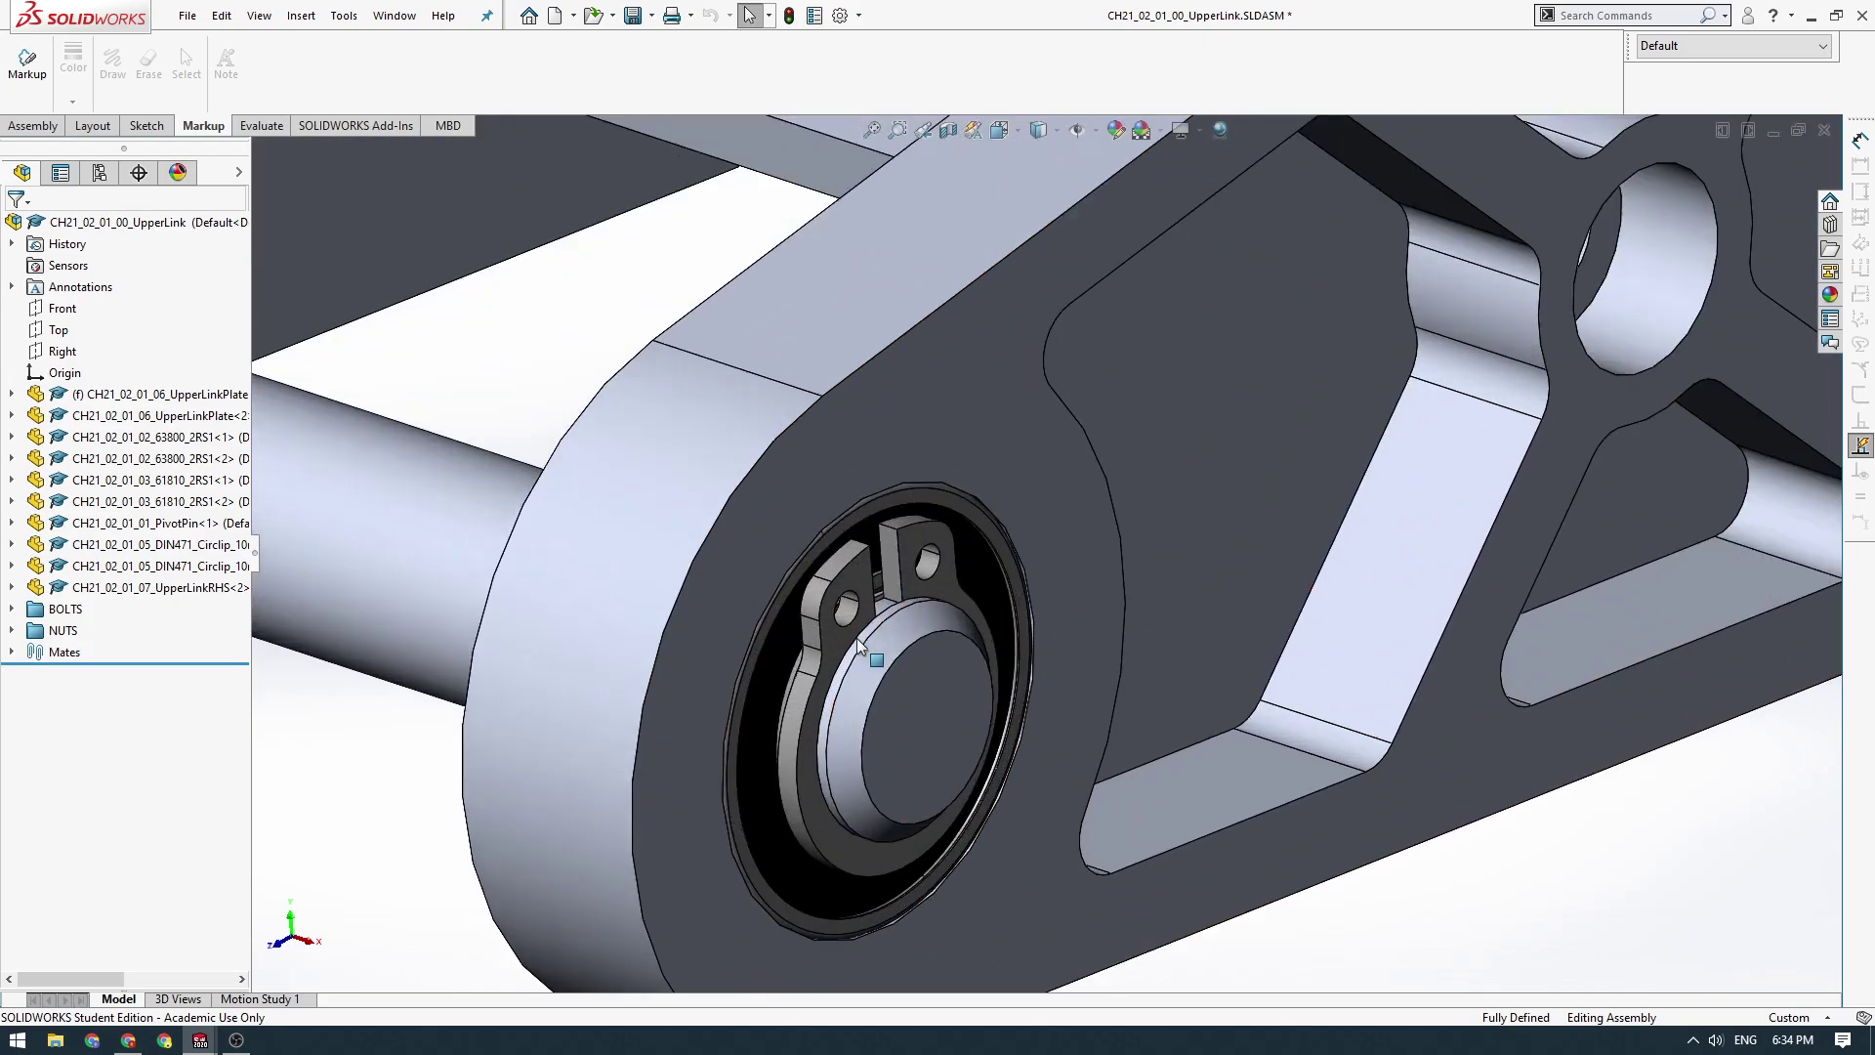
pyautogui.click(914, 553)
pyautogui.click(893, 569)
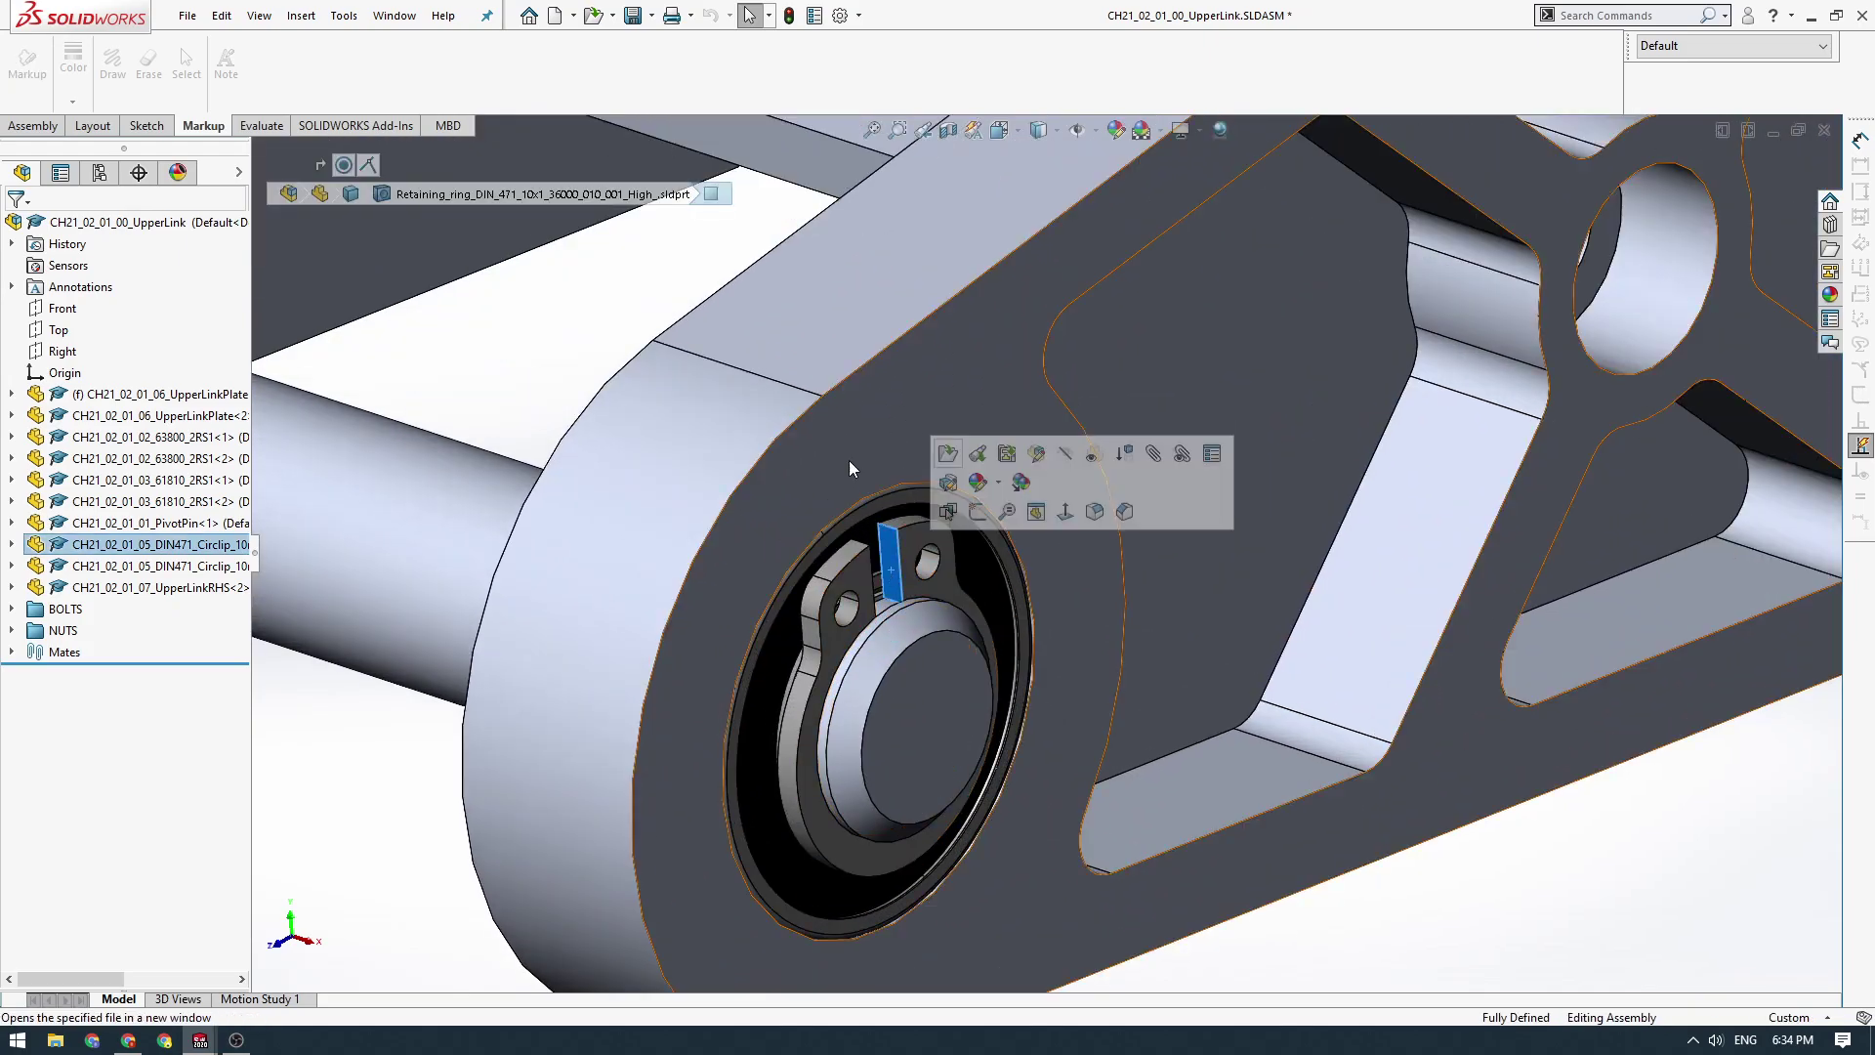
pyautogui.click(913, 576)
pyautogui.scroll(4, 912, 586)
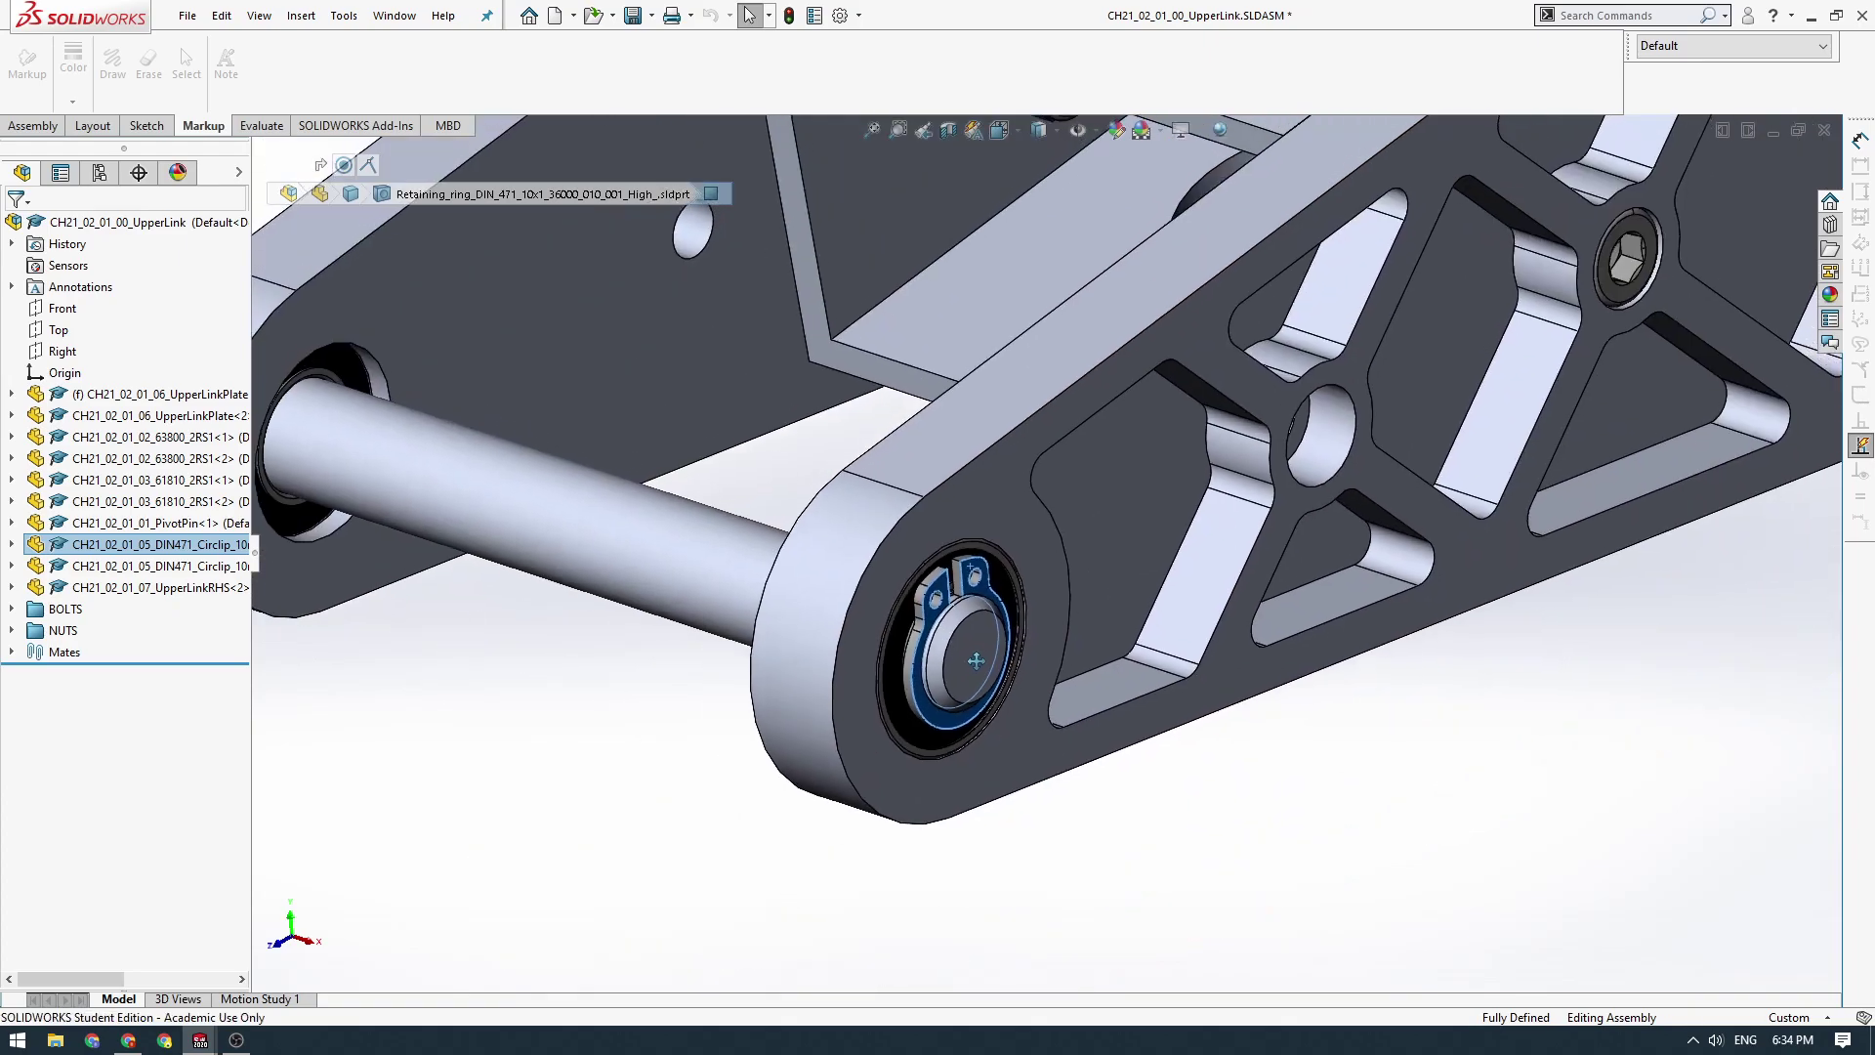
pyautogui.click(1168, 835)
# - Zoom back out of the UpperLink assembly and bring Chrome to the front
pyautogui.scroll(-4, 958, 606)
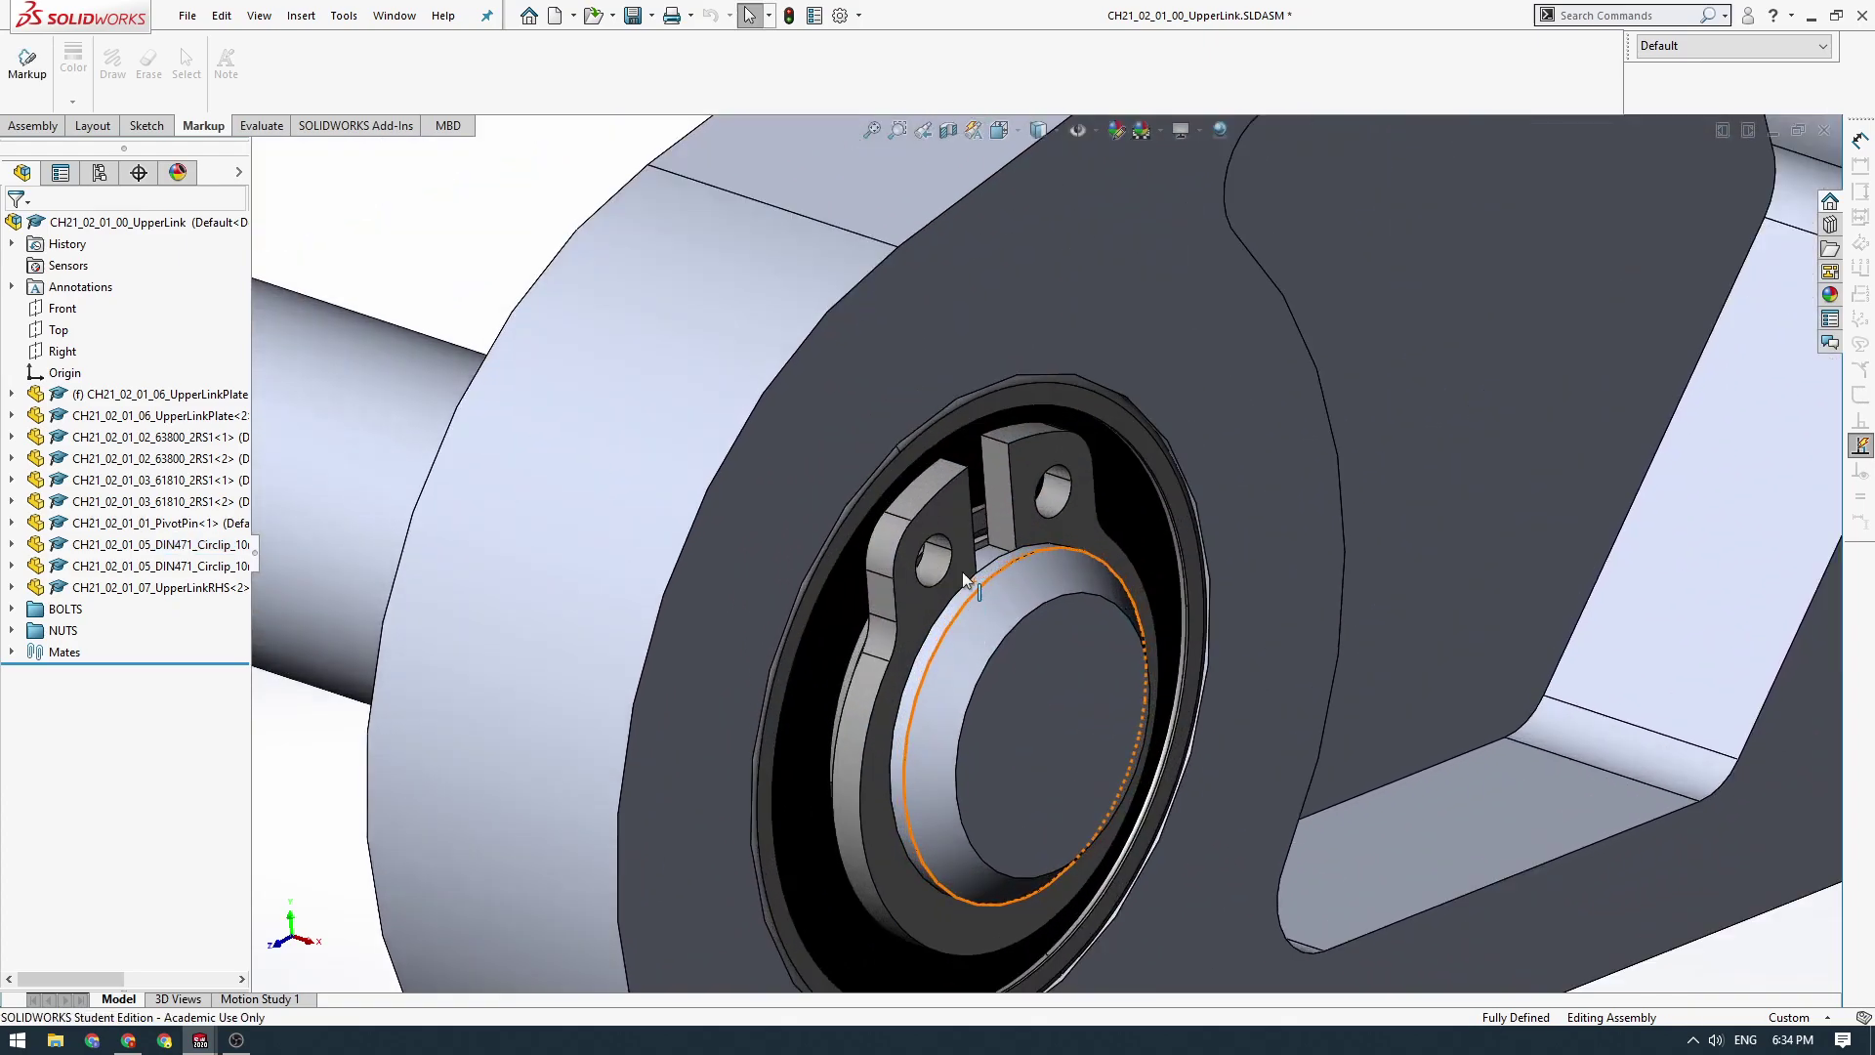
pyautogui.scroll(5, 928, 592)
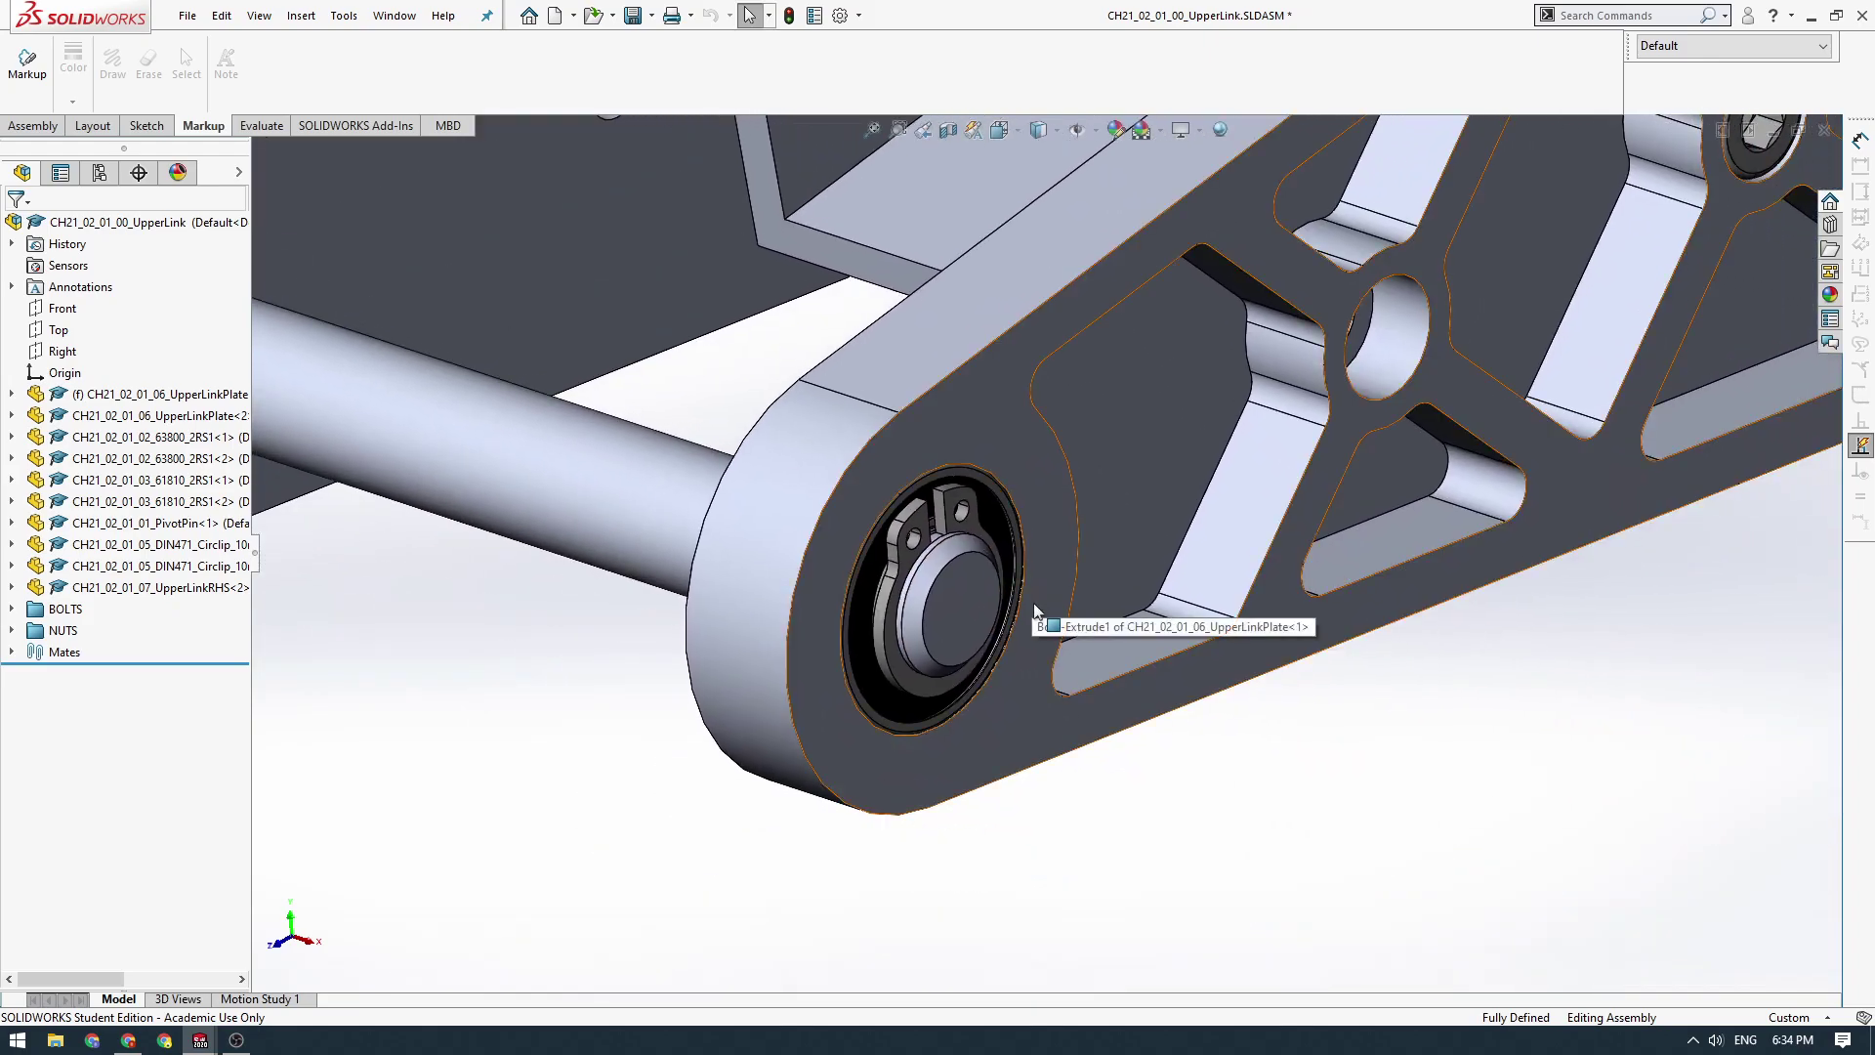
pyautogui.scroll(3, 1125, 487)
pyautogui.scroll(5, 1123, 479)
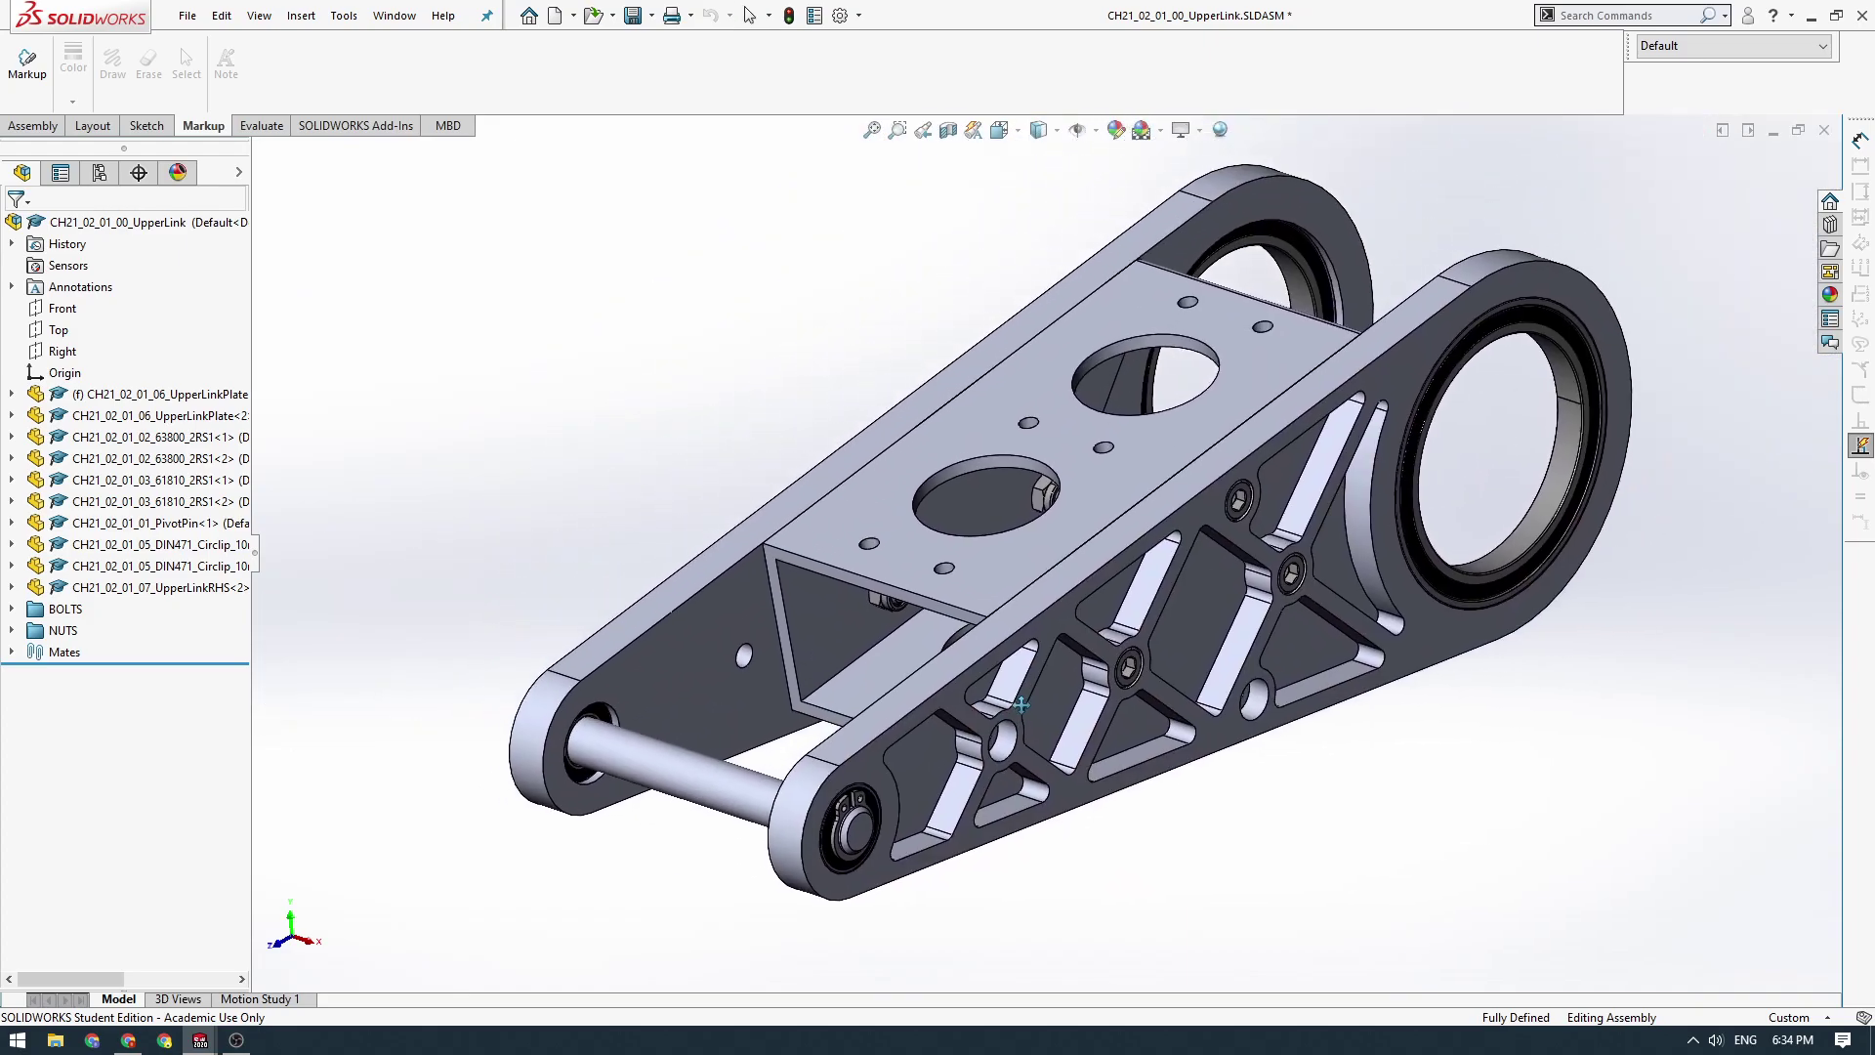
pyautogui.click(130, 1041)
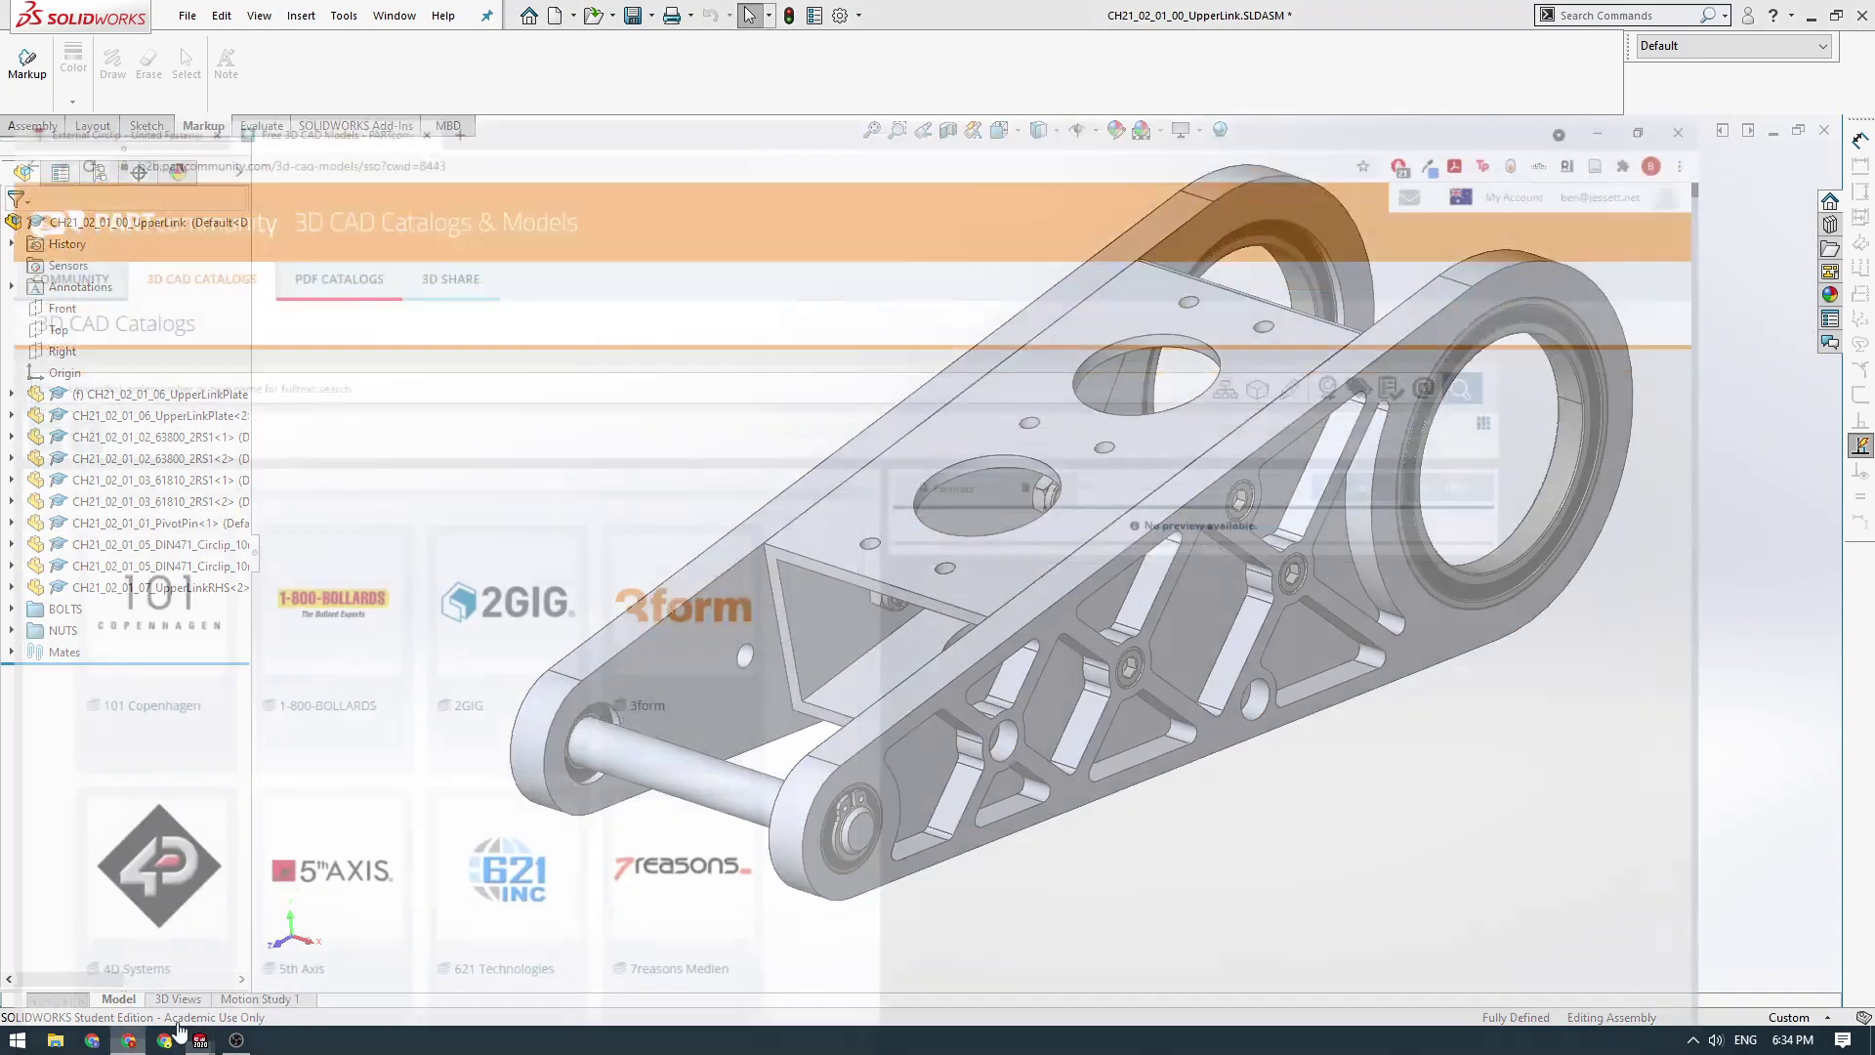
# - Find the 10MEC row in the External Circlip variations table and check its DIN 471 compliance
pyautogui.hotkey('ctrl', 'shift', 'Tab')
pyautogui.scroll(10, 699, 324)
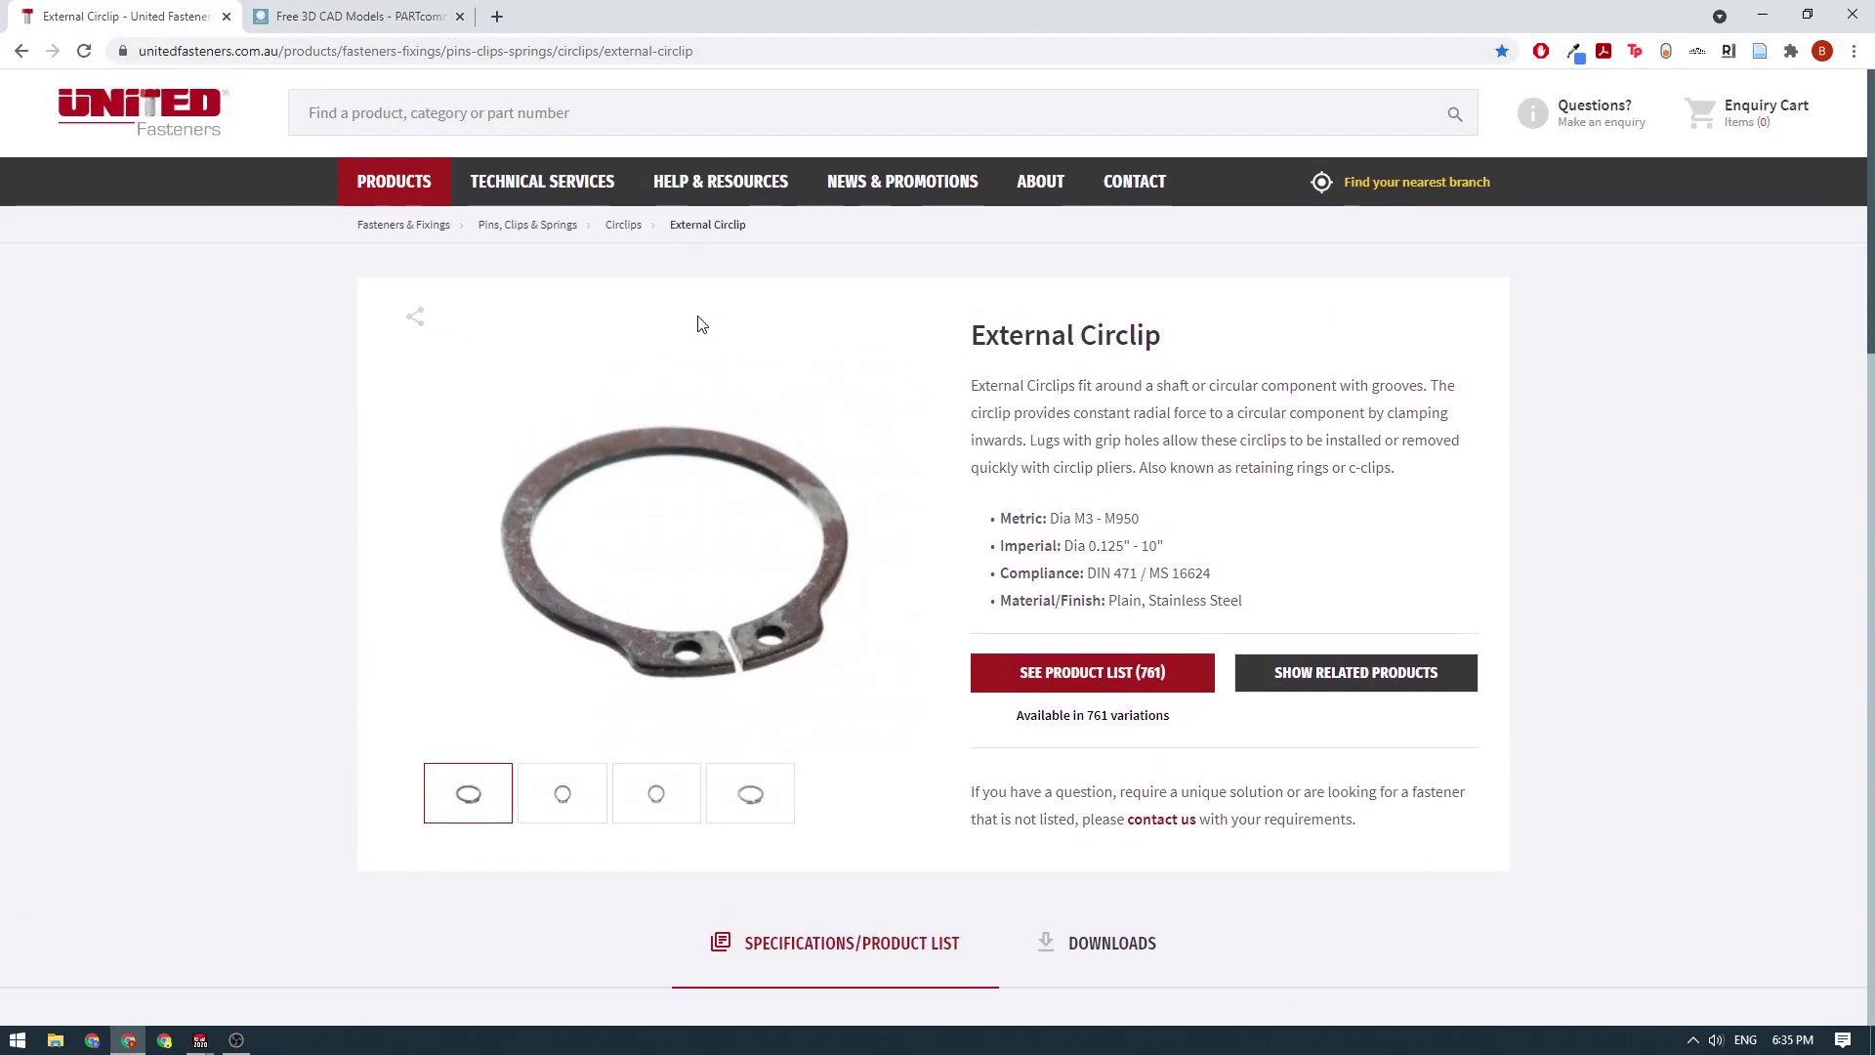
pyautogui.scroll(-10, 934, 452)
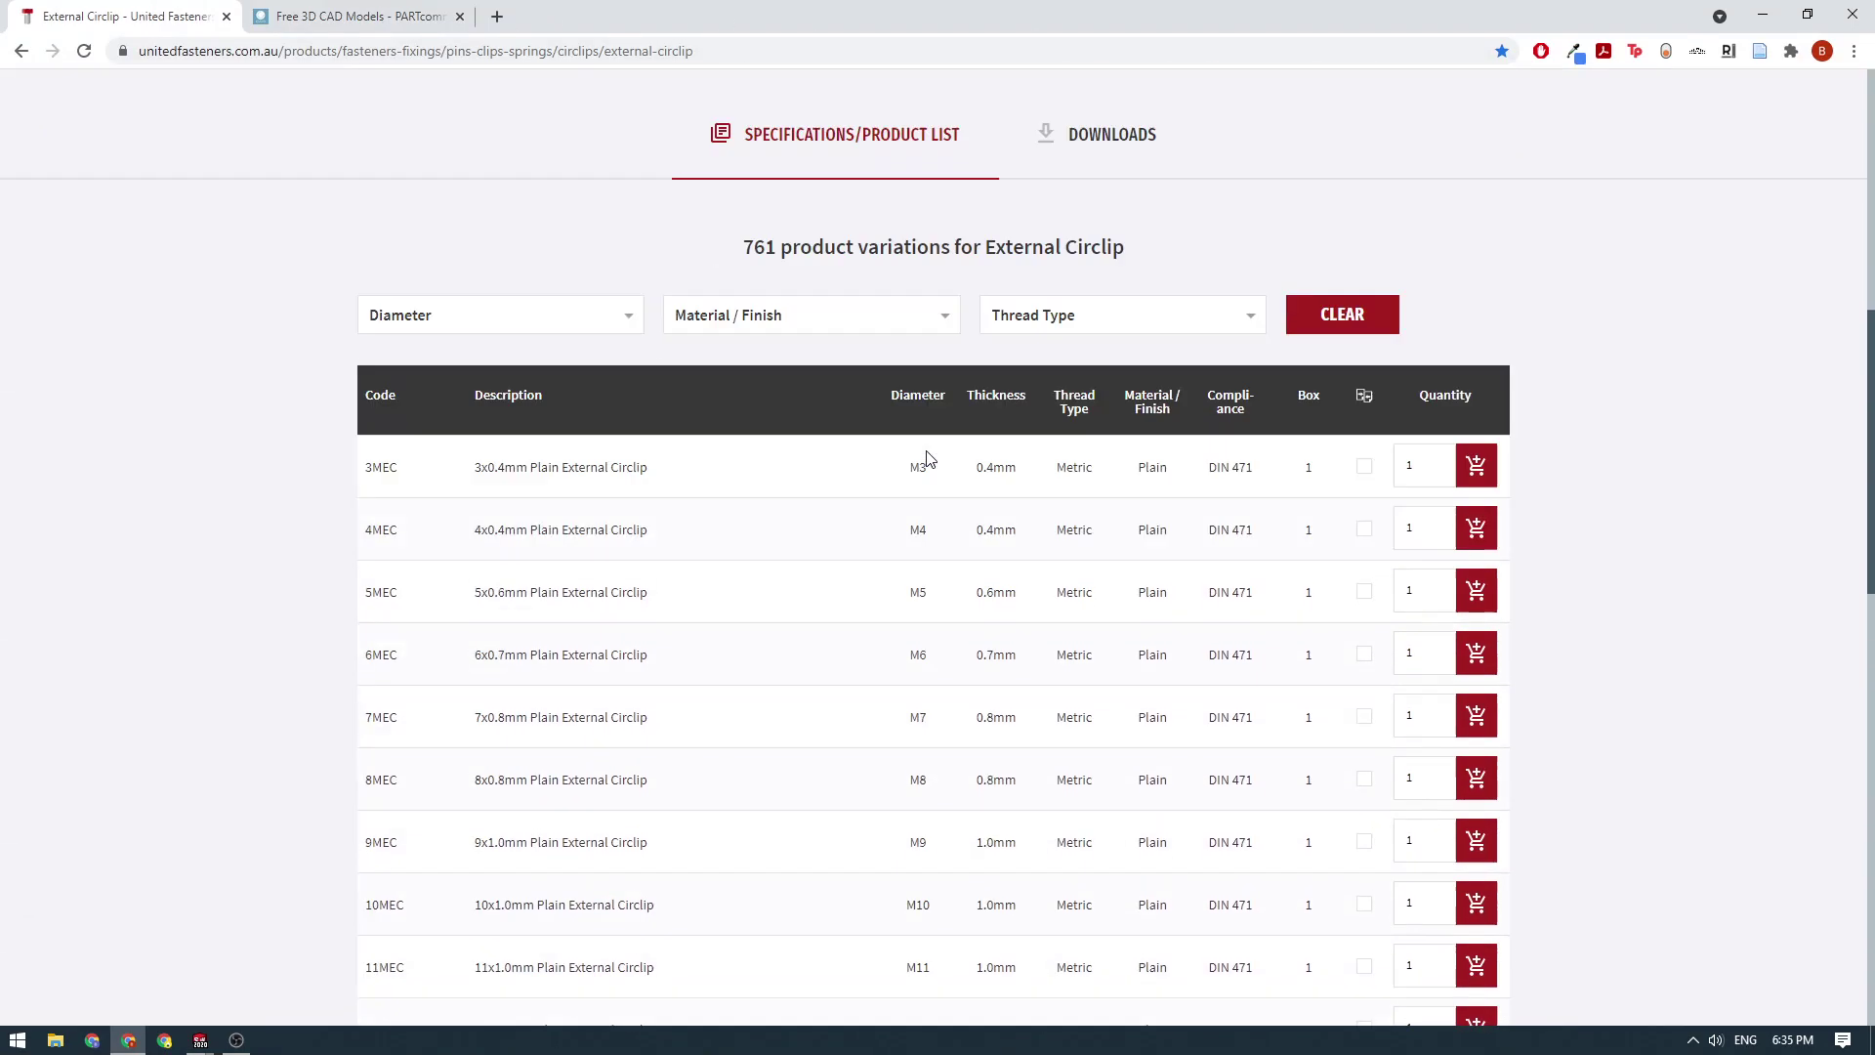
pyautogui.moveTo(364, 742); pyautogui.dragTo(500, 740)
pyautogui.click(548, 742)
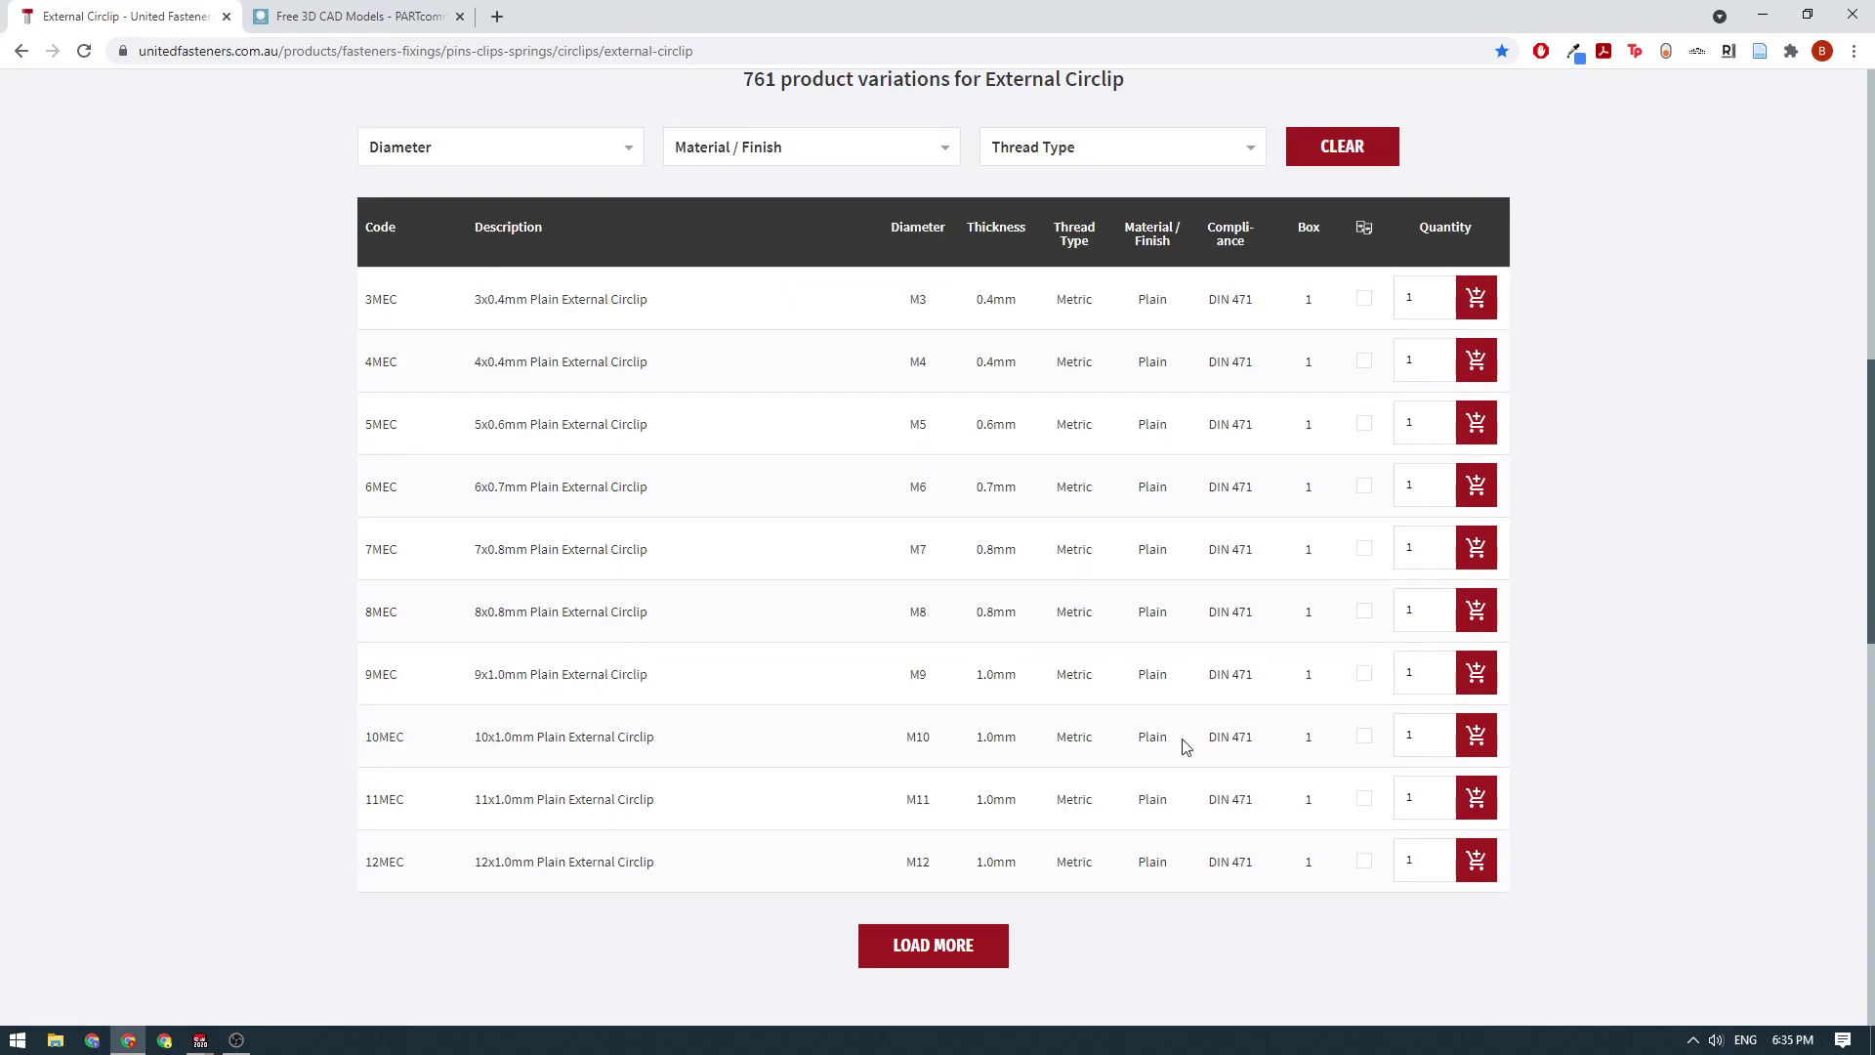
pyautogui.moveTo(1213, 735); pyautogui.dragTo(1252, 736)
pyautogui.click(1231, 737)
pyautogui.click(424, 18)
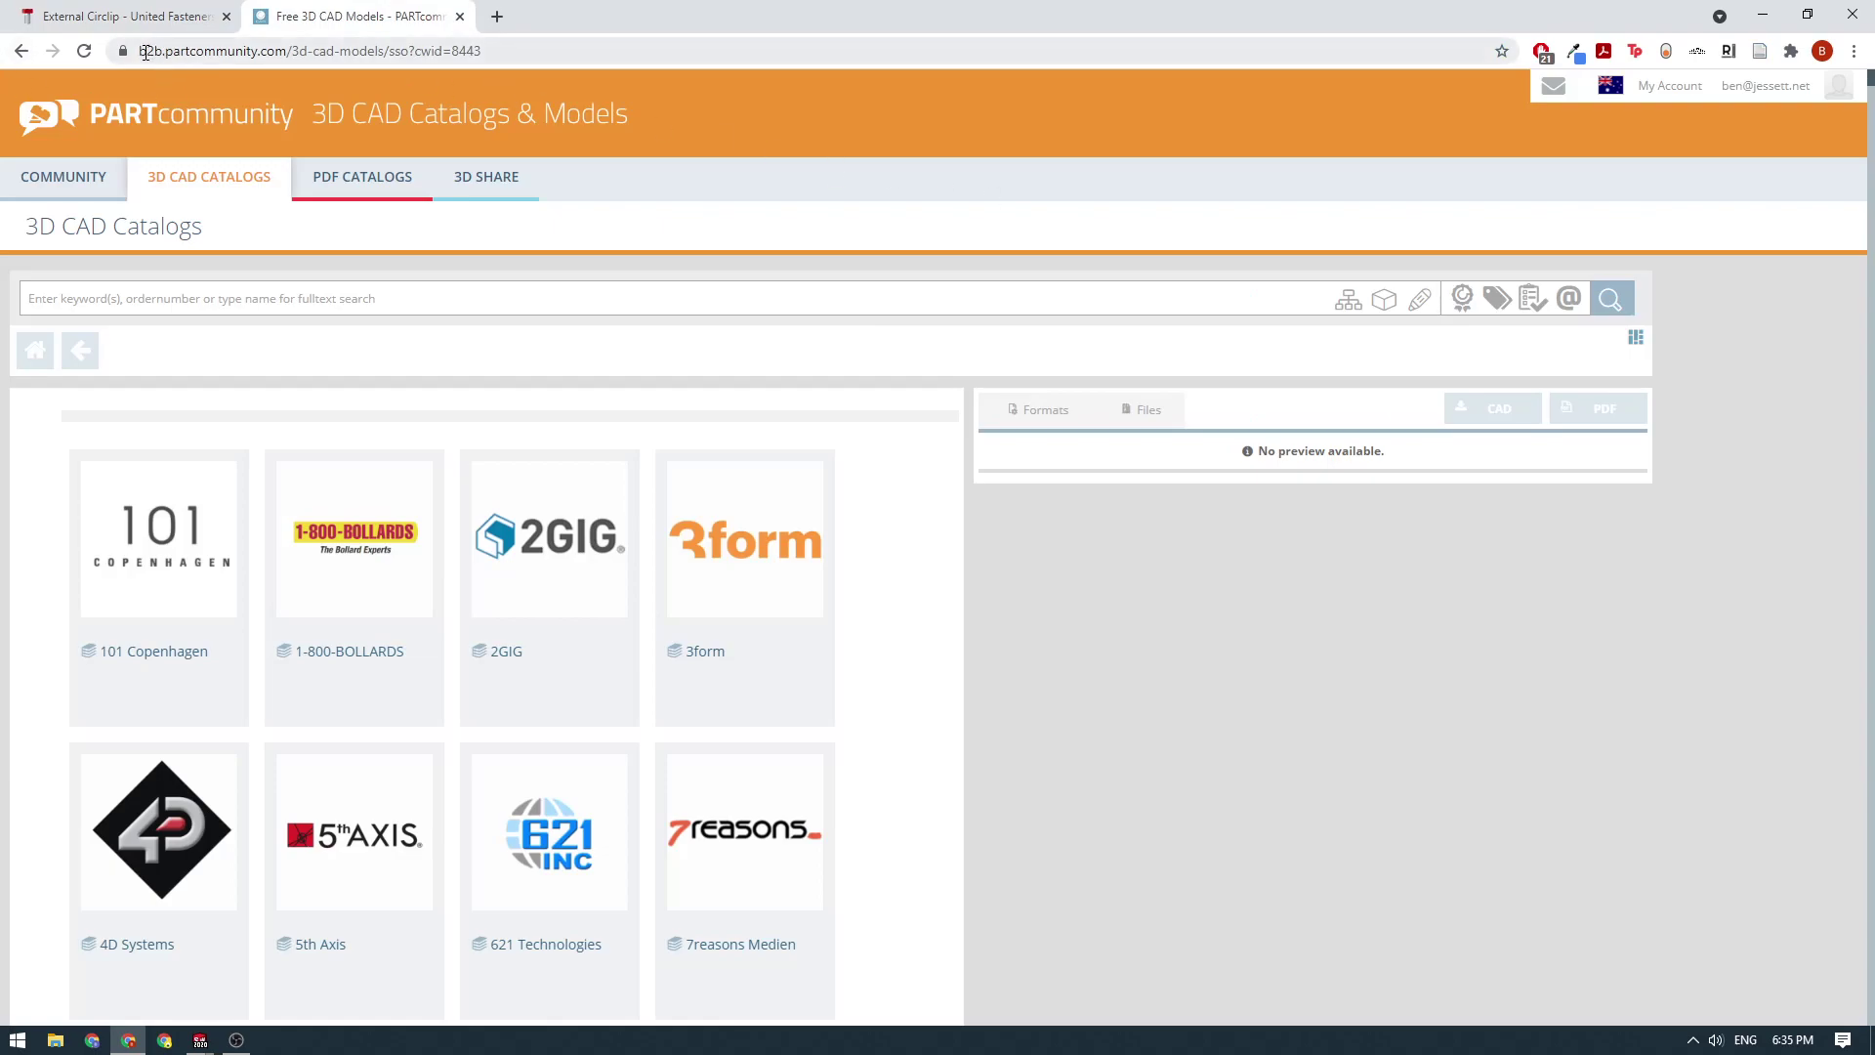
# - Open a Google start-page tab next to the PARTcommunity 3D CAD Catalogs tab
pyautogui.click(140, 50)
pyautogui.click(603, 52)
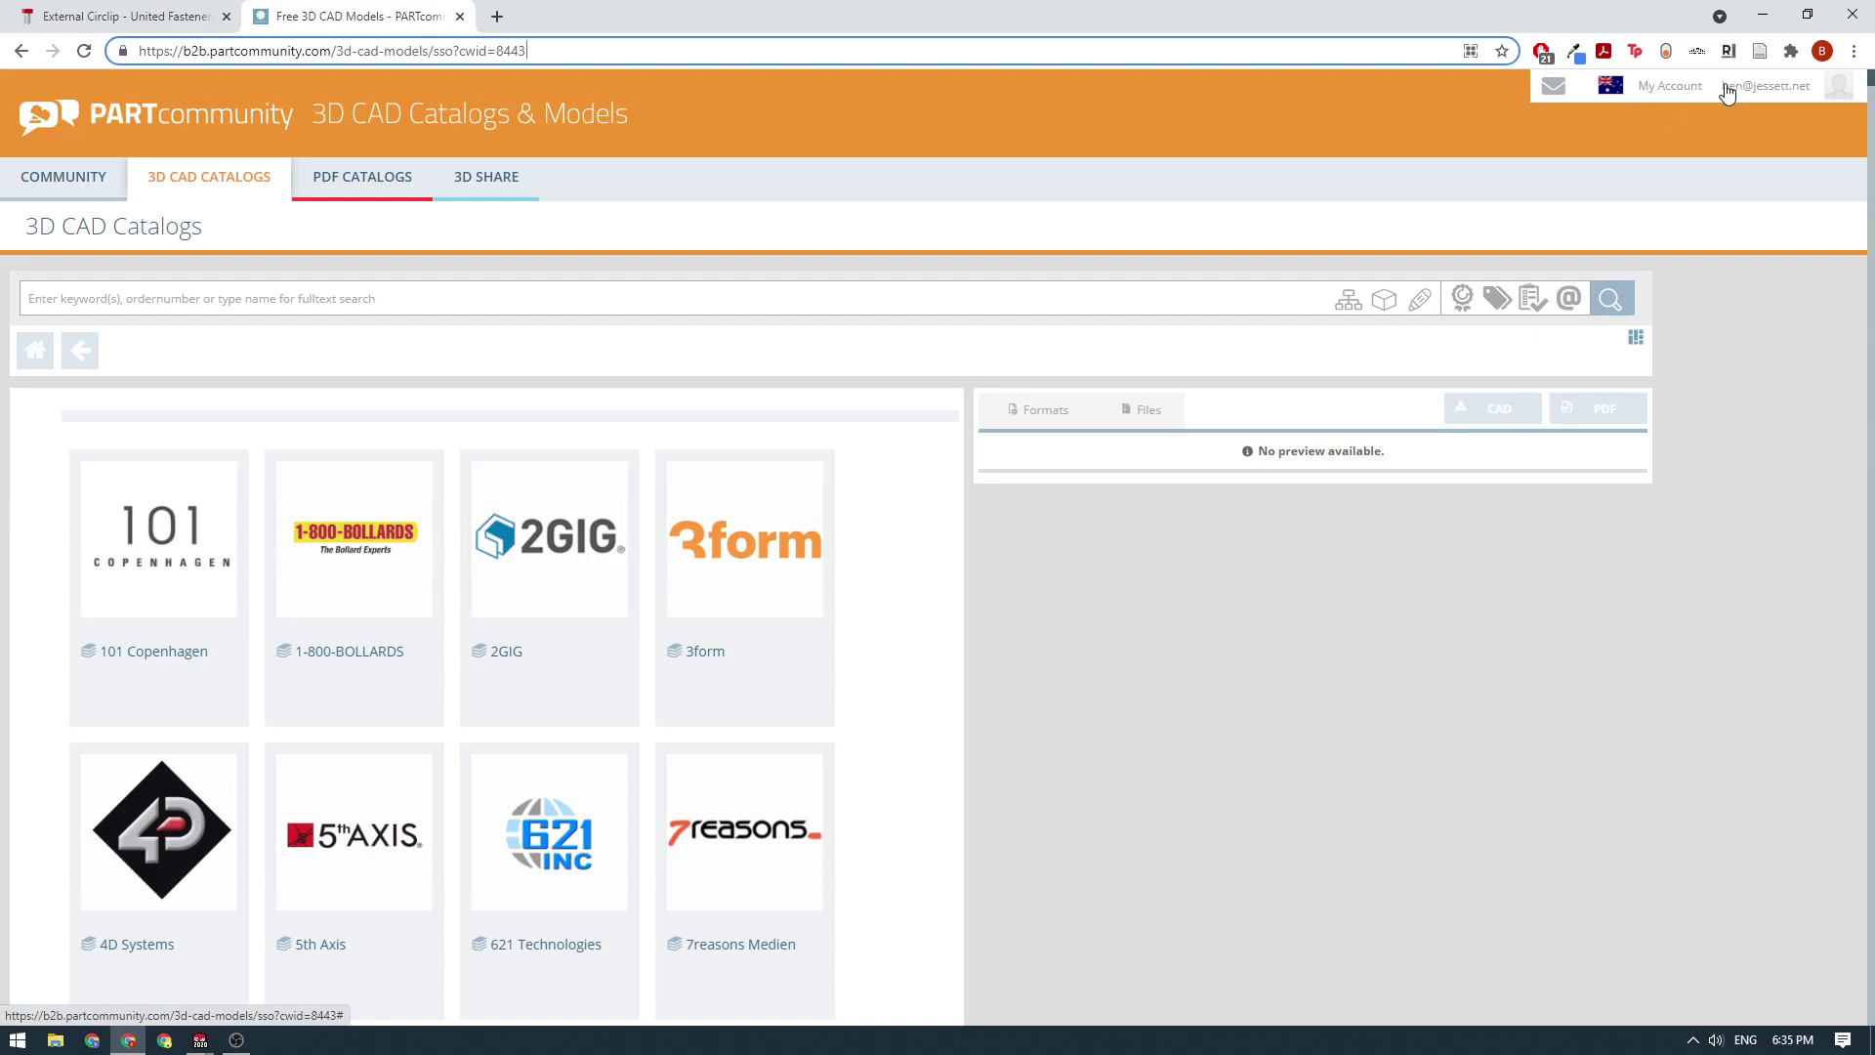
pyautogui.click(380, 303)
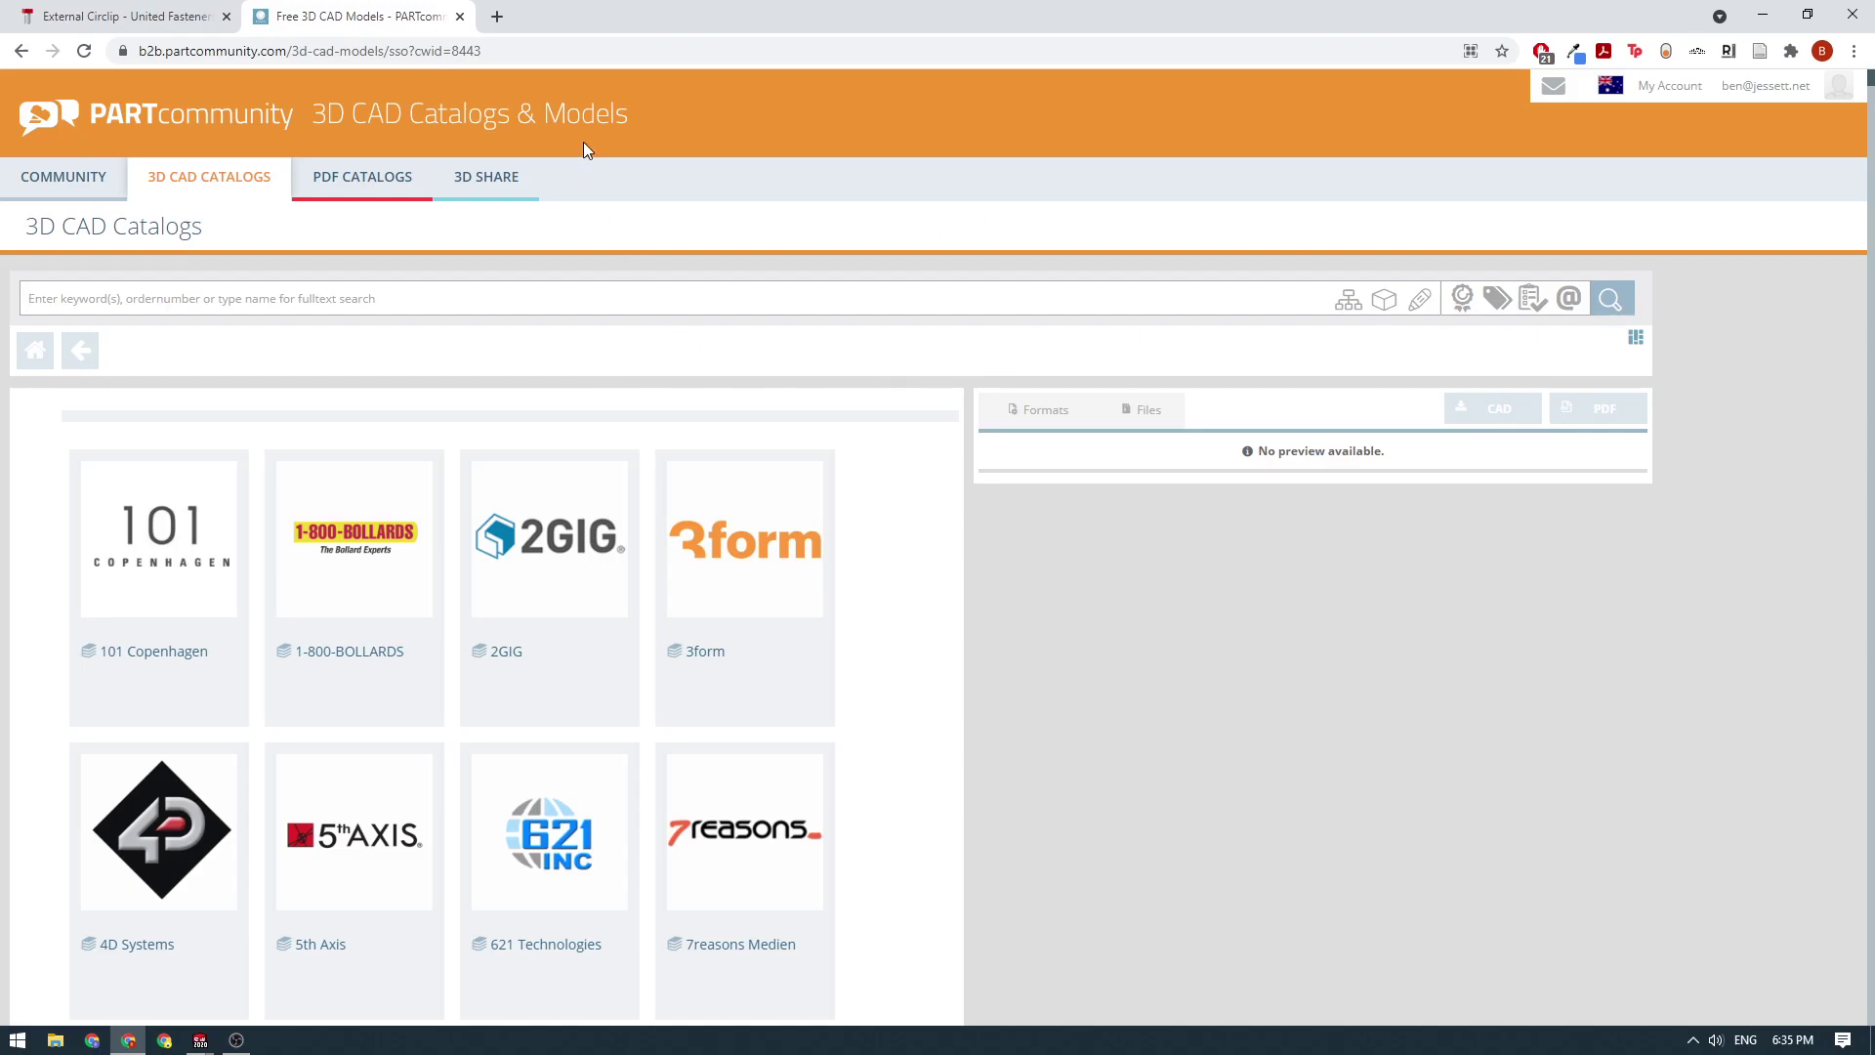
pyautogui.click(499, 17)
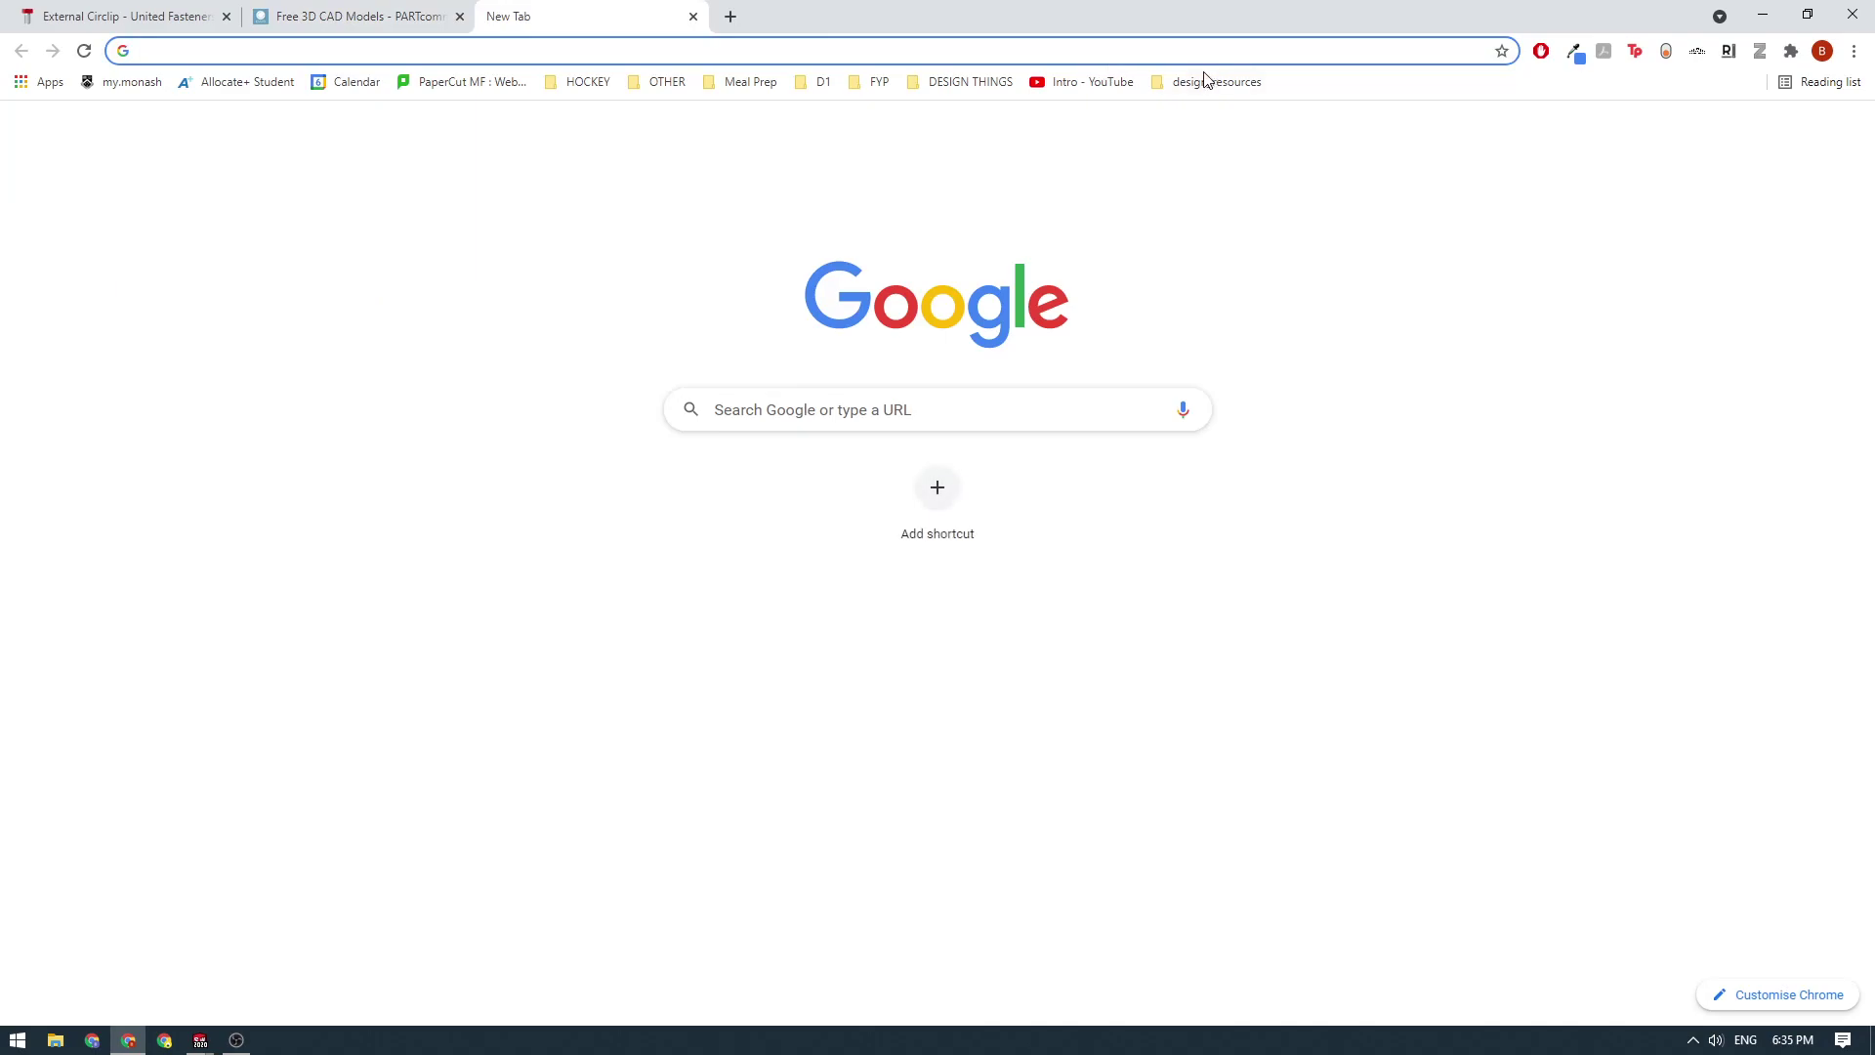
# - Load the PC DIN471 (CIRCLIPS) bookmark from the design_resources folder in the new tab
pyautogui.click(1211, 82)
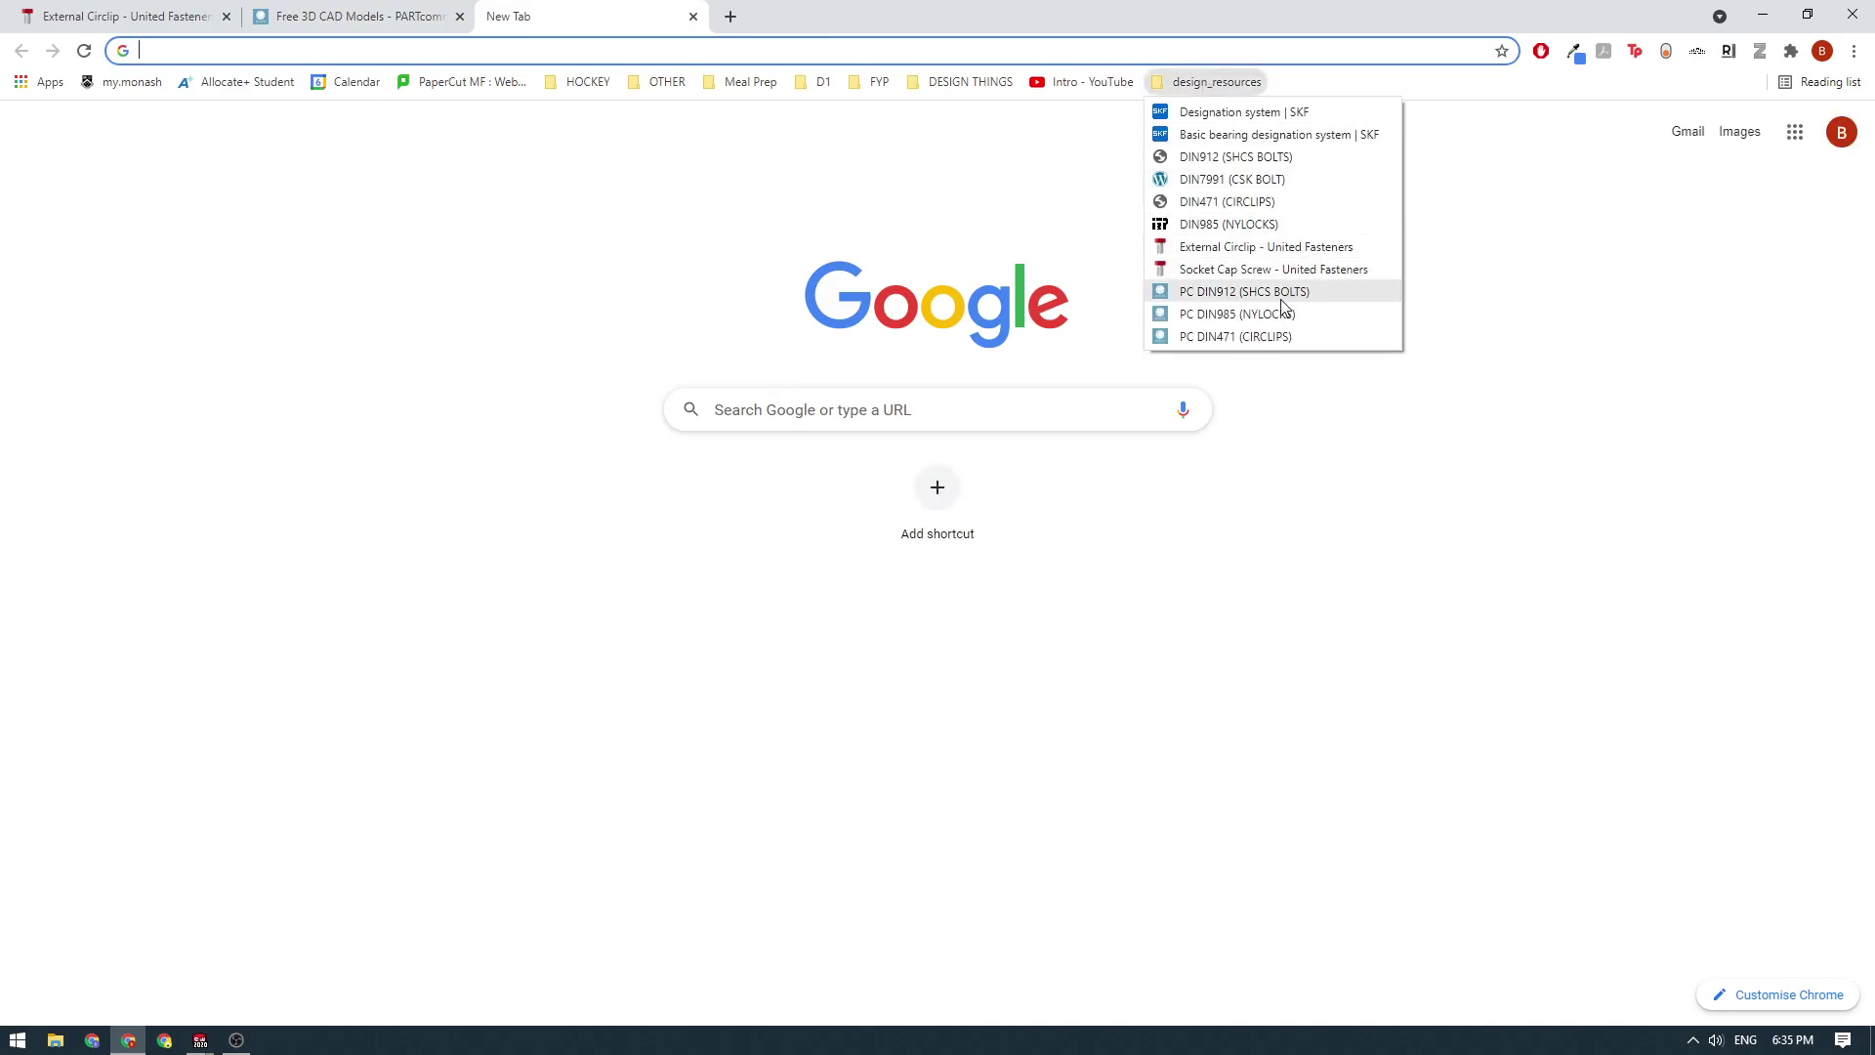
pyautogui.click(1245, 337)
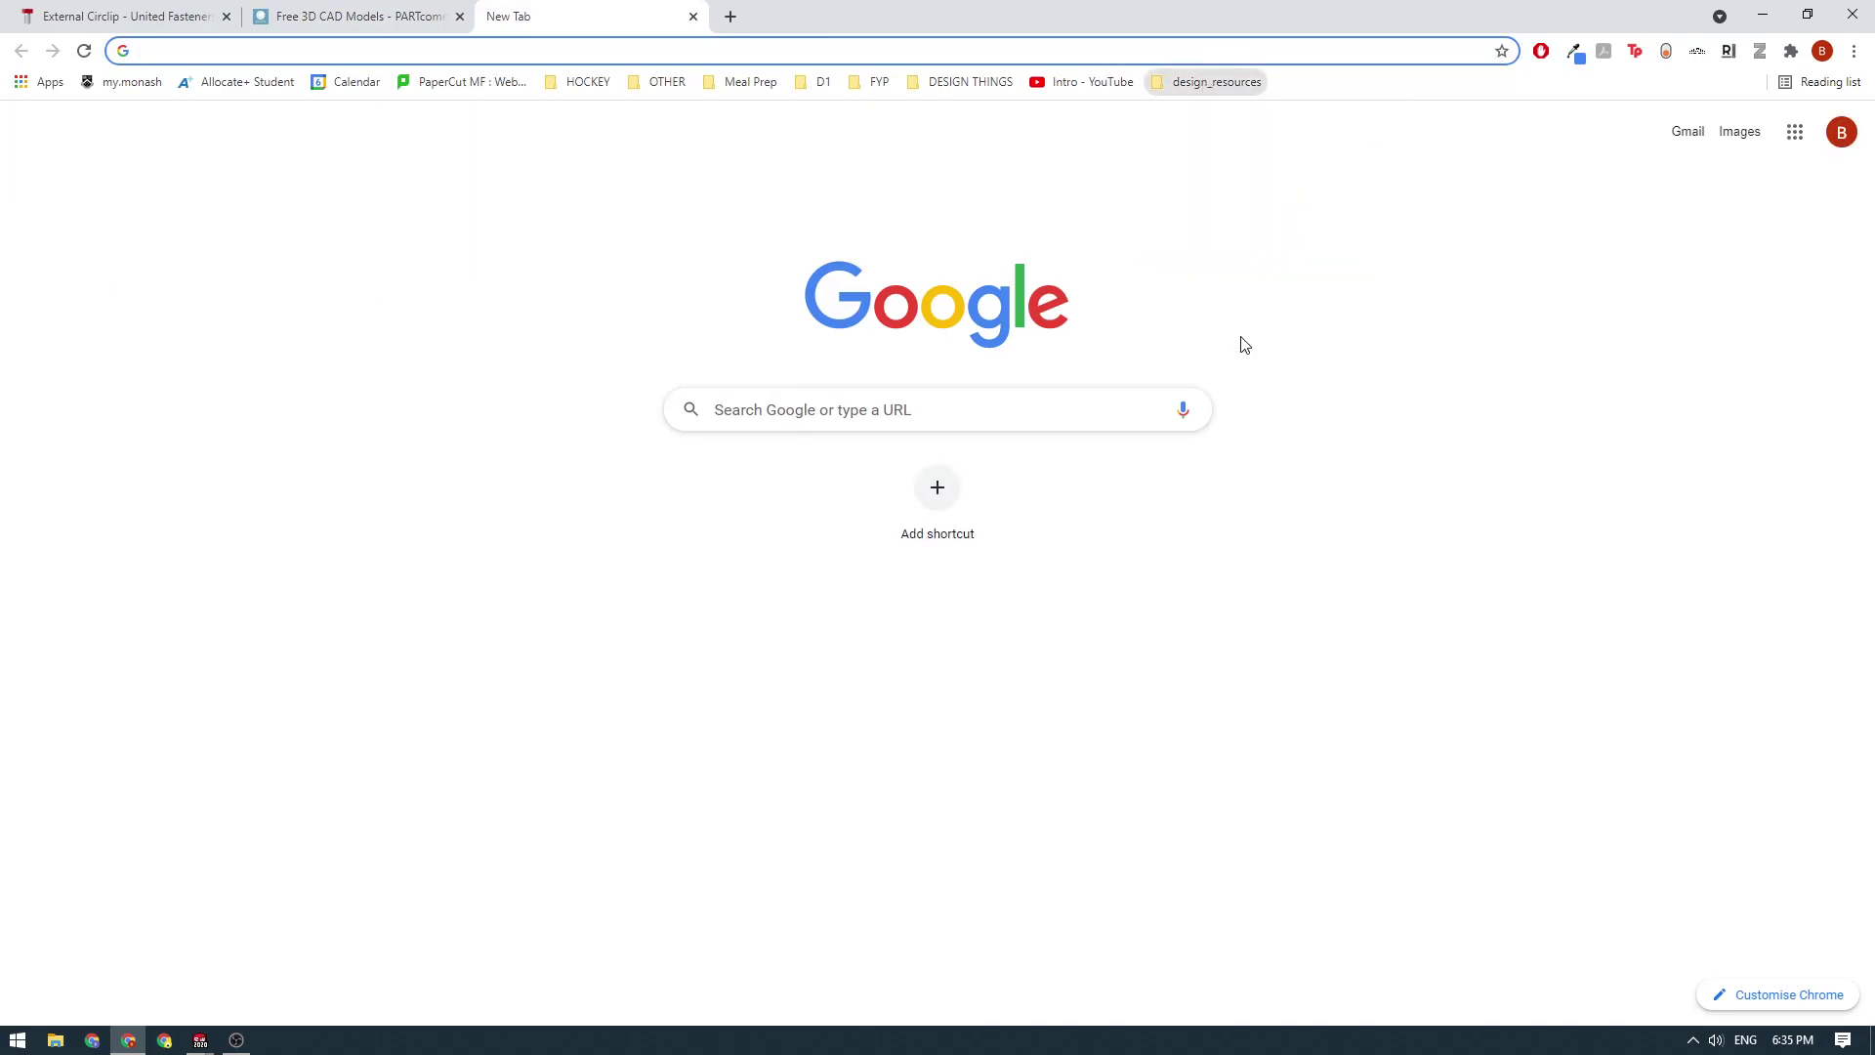
pyautogui.click(354, 16)
pyautogui.click(232, 298)
pyautogui.write('DIN471')
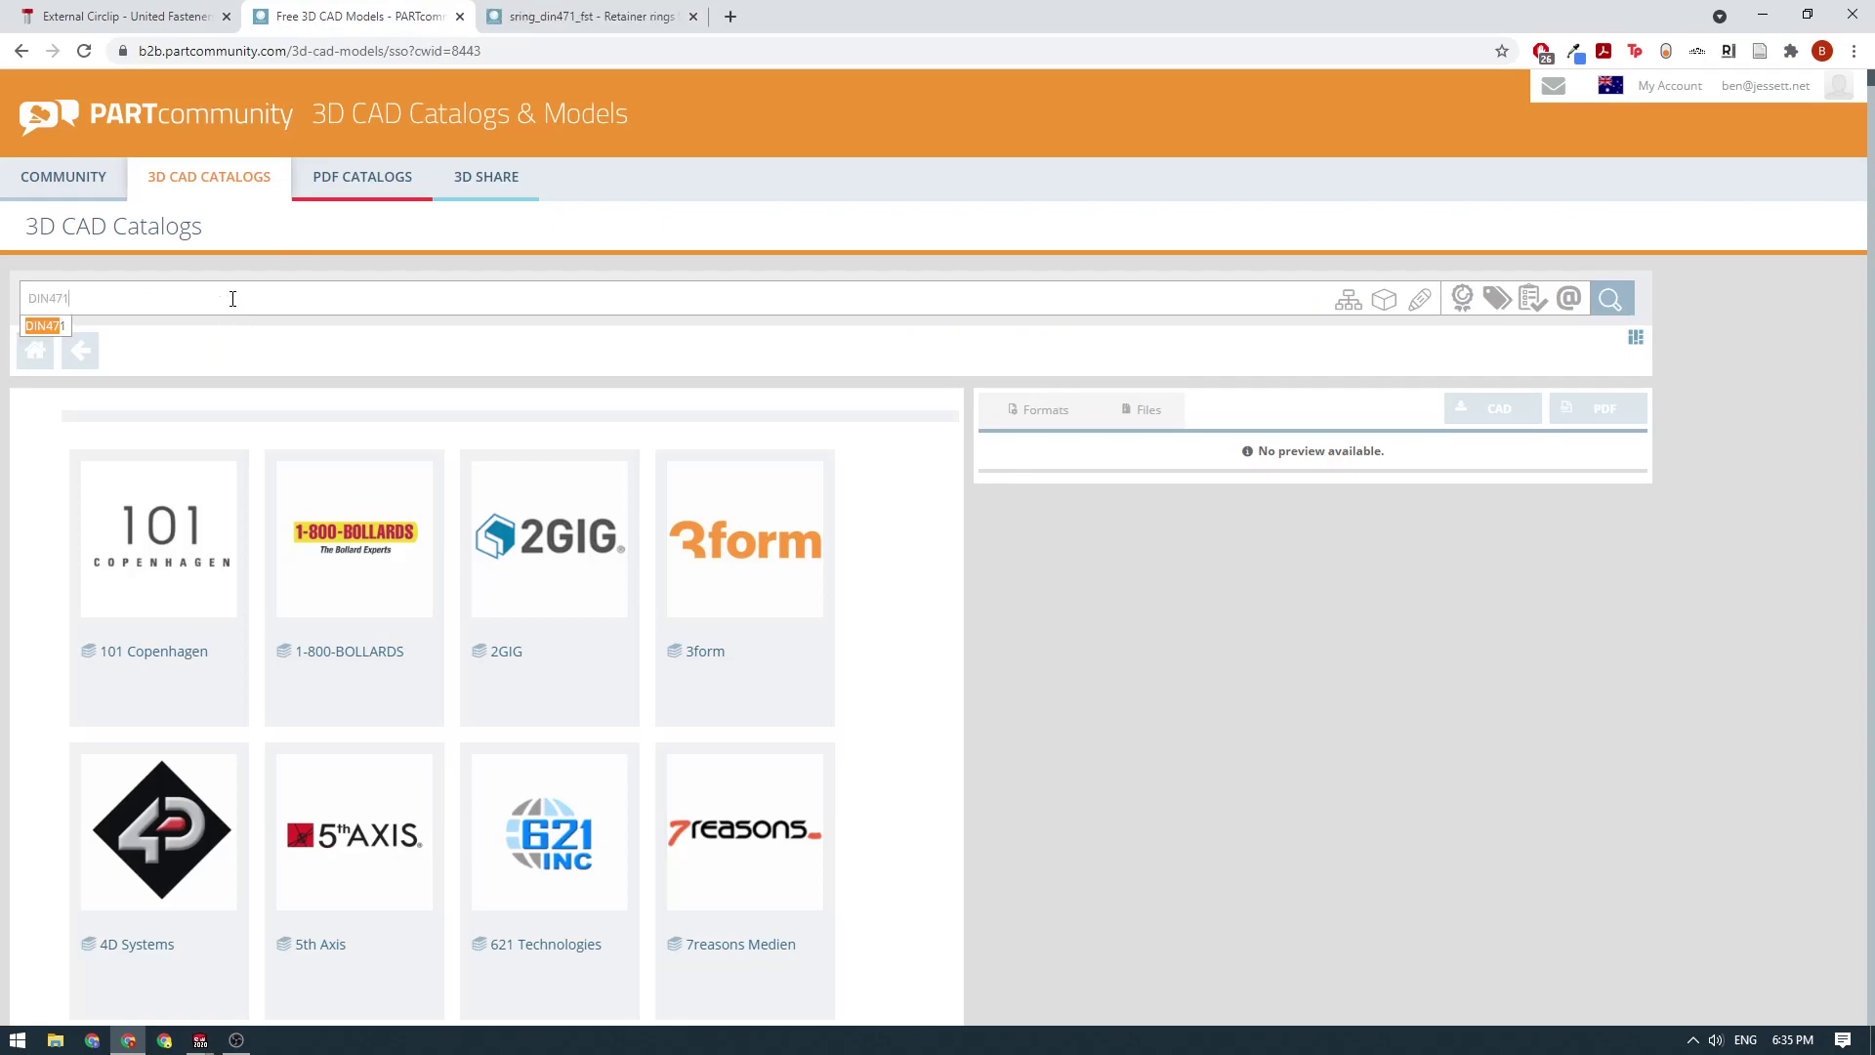
pyautogui.press('BackSpace')
pyautogui.press('BackSpace')
pyautogui.press('BackSpace')
pyautogui.press('BackSpace')
pyautogui.press('BackSpace')
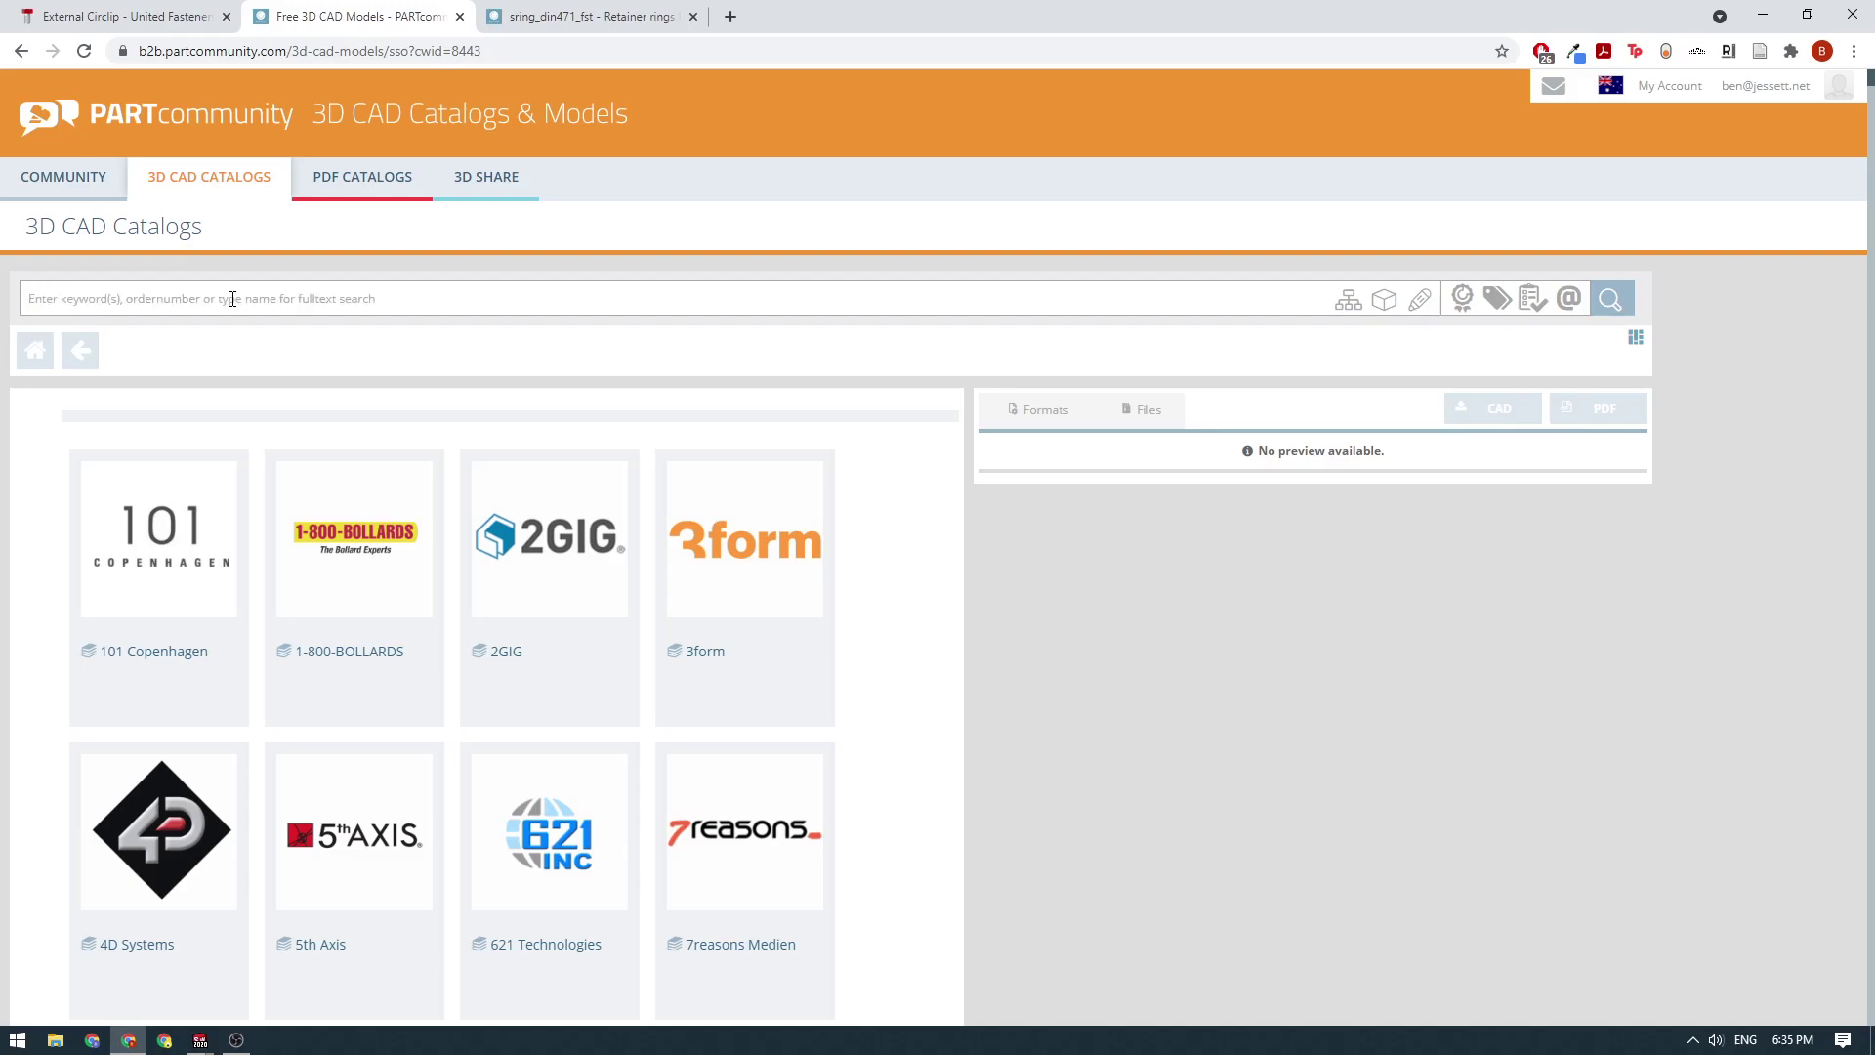
pyautogui.click(586, 16)
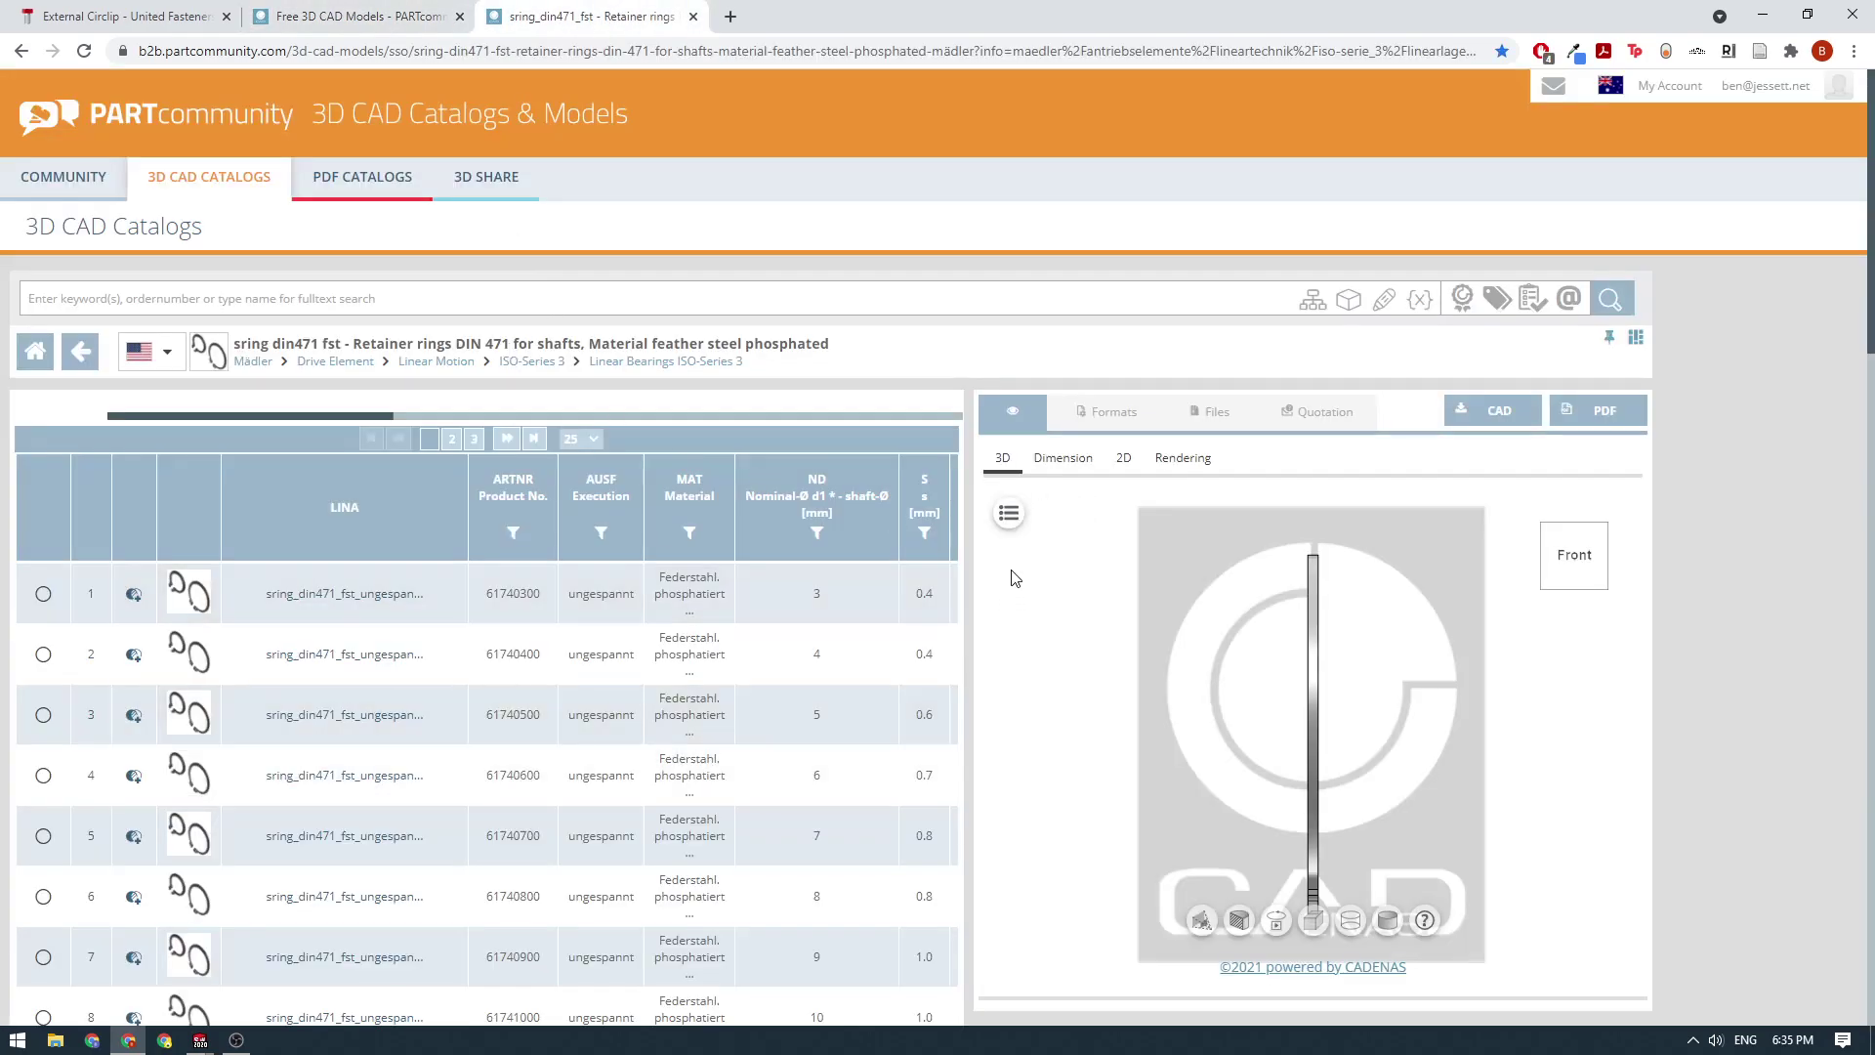
# - Open row 8 (ND 10, s 1.0), part 61741000, and rotate its updated 3D preview
pyautogui.scroll(-2, 656, 530)
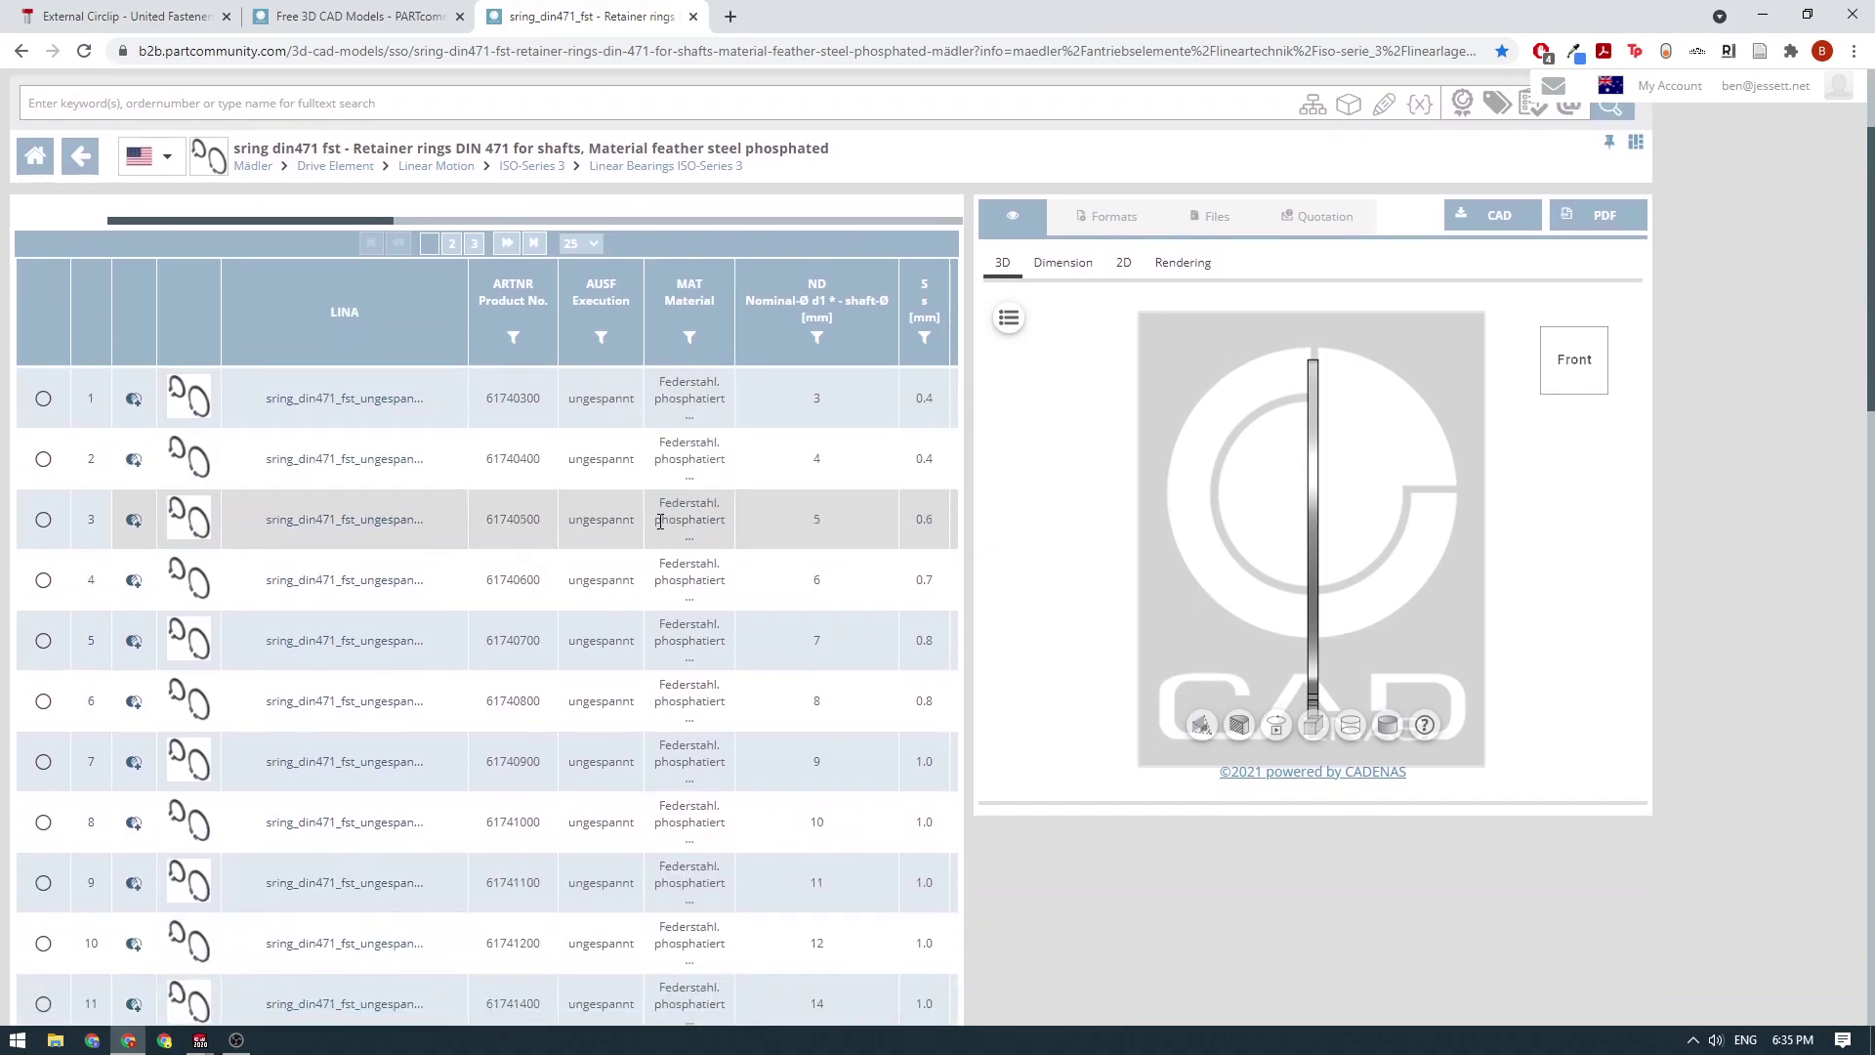
pyautogui.scroll(-2, 772, 561)
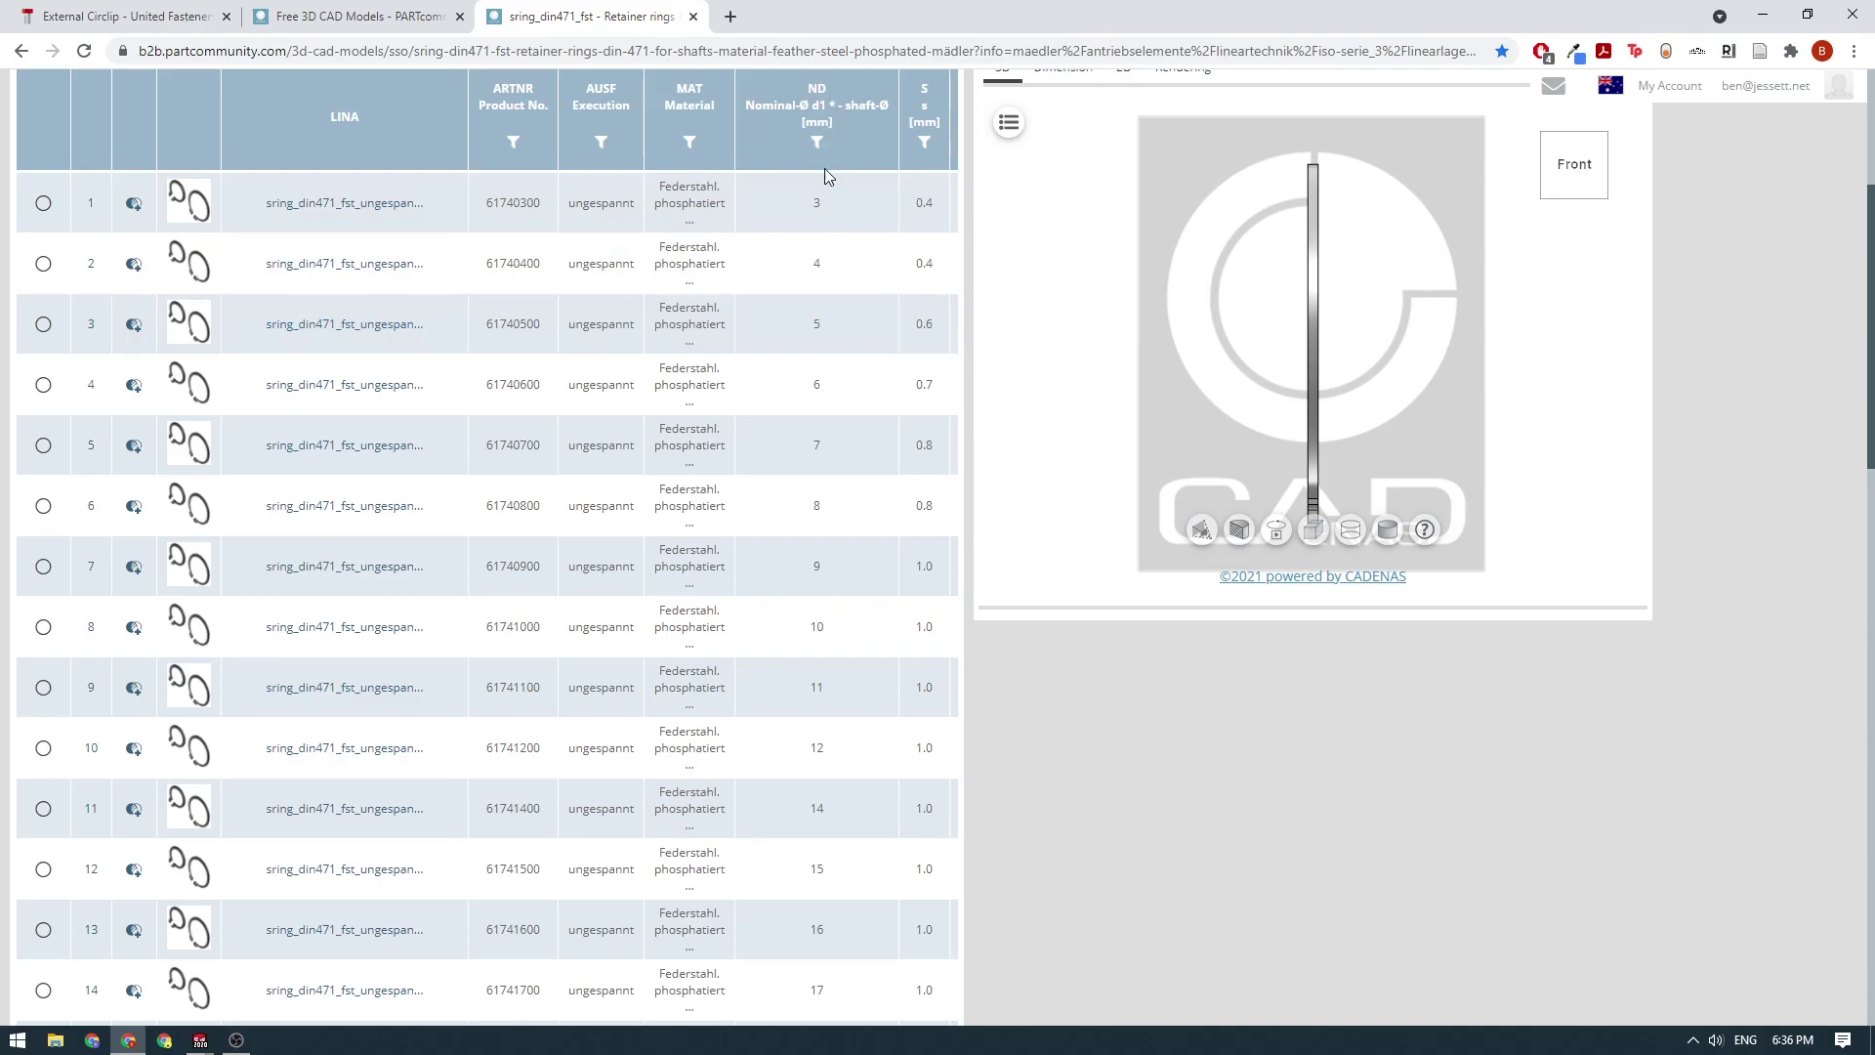
pyautogui.click(362, 628)
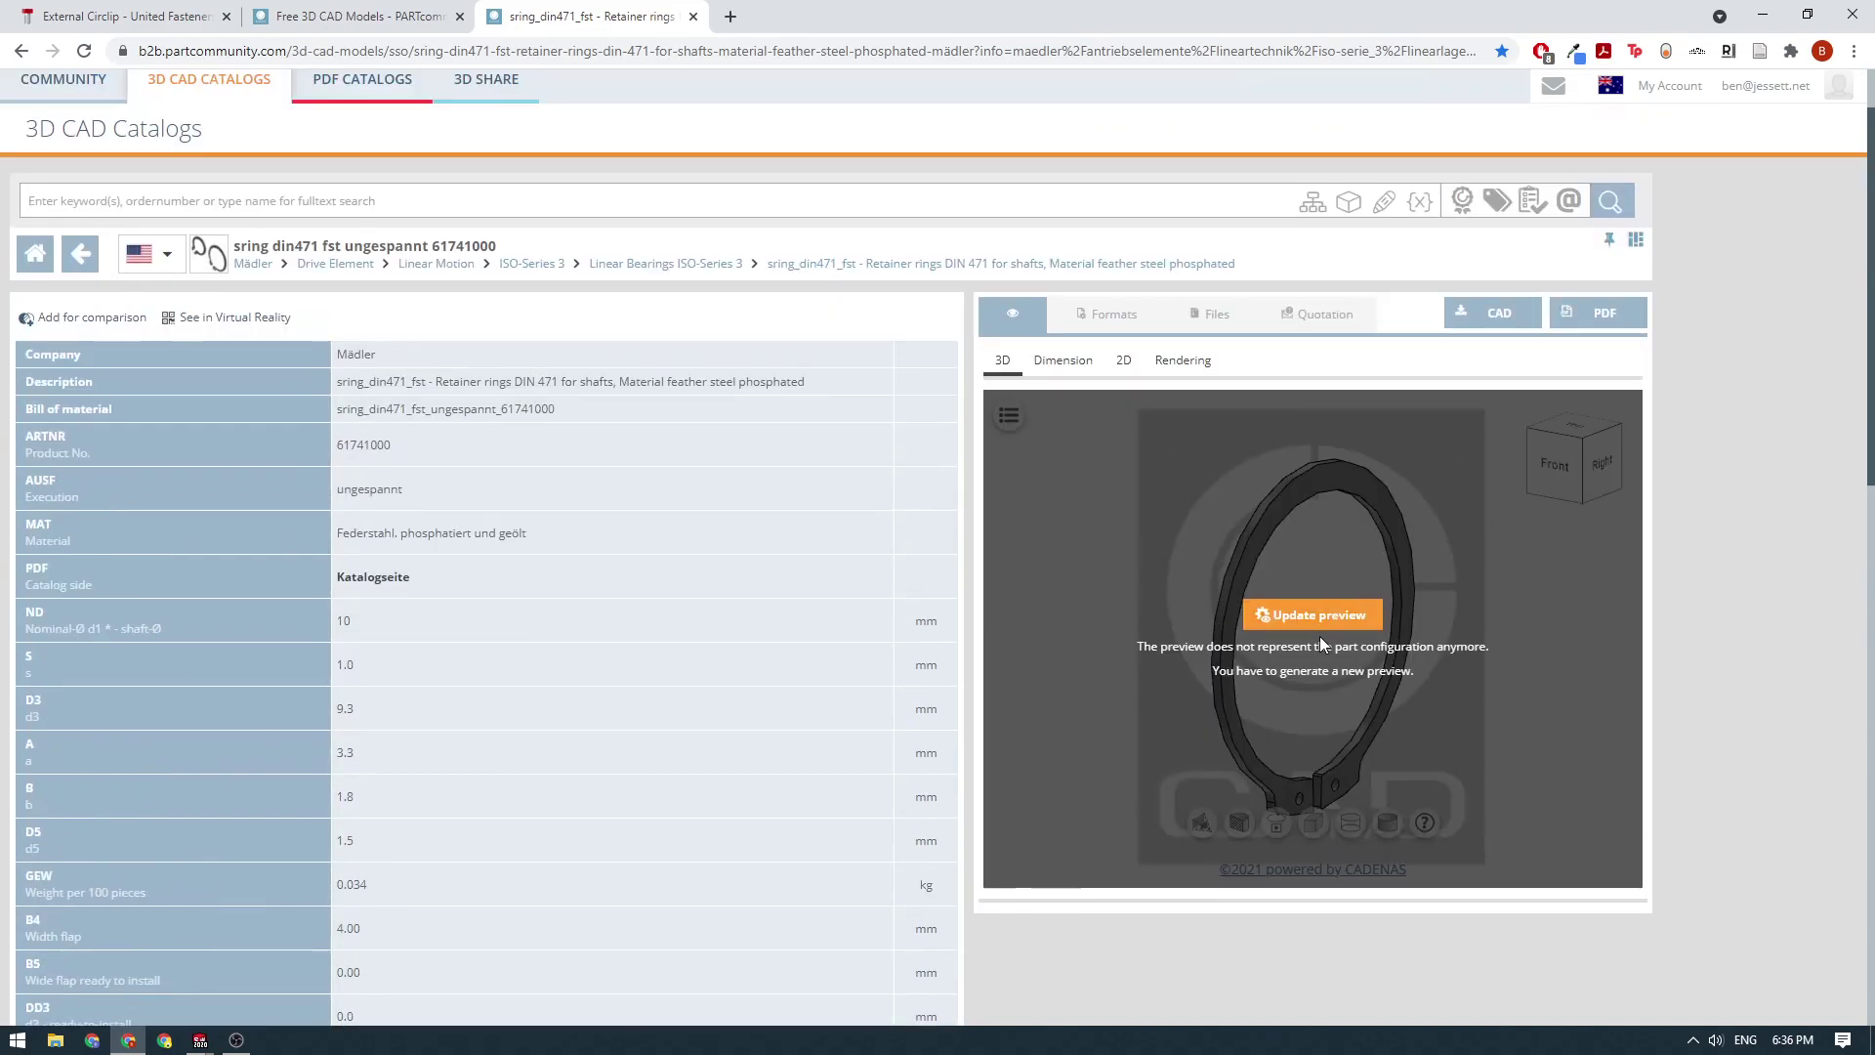
pyautogui.click(1313, 626)
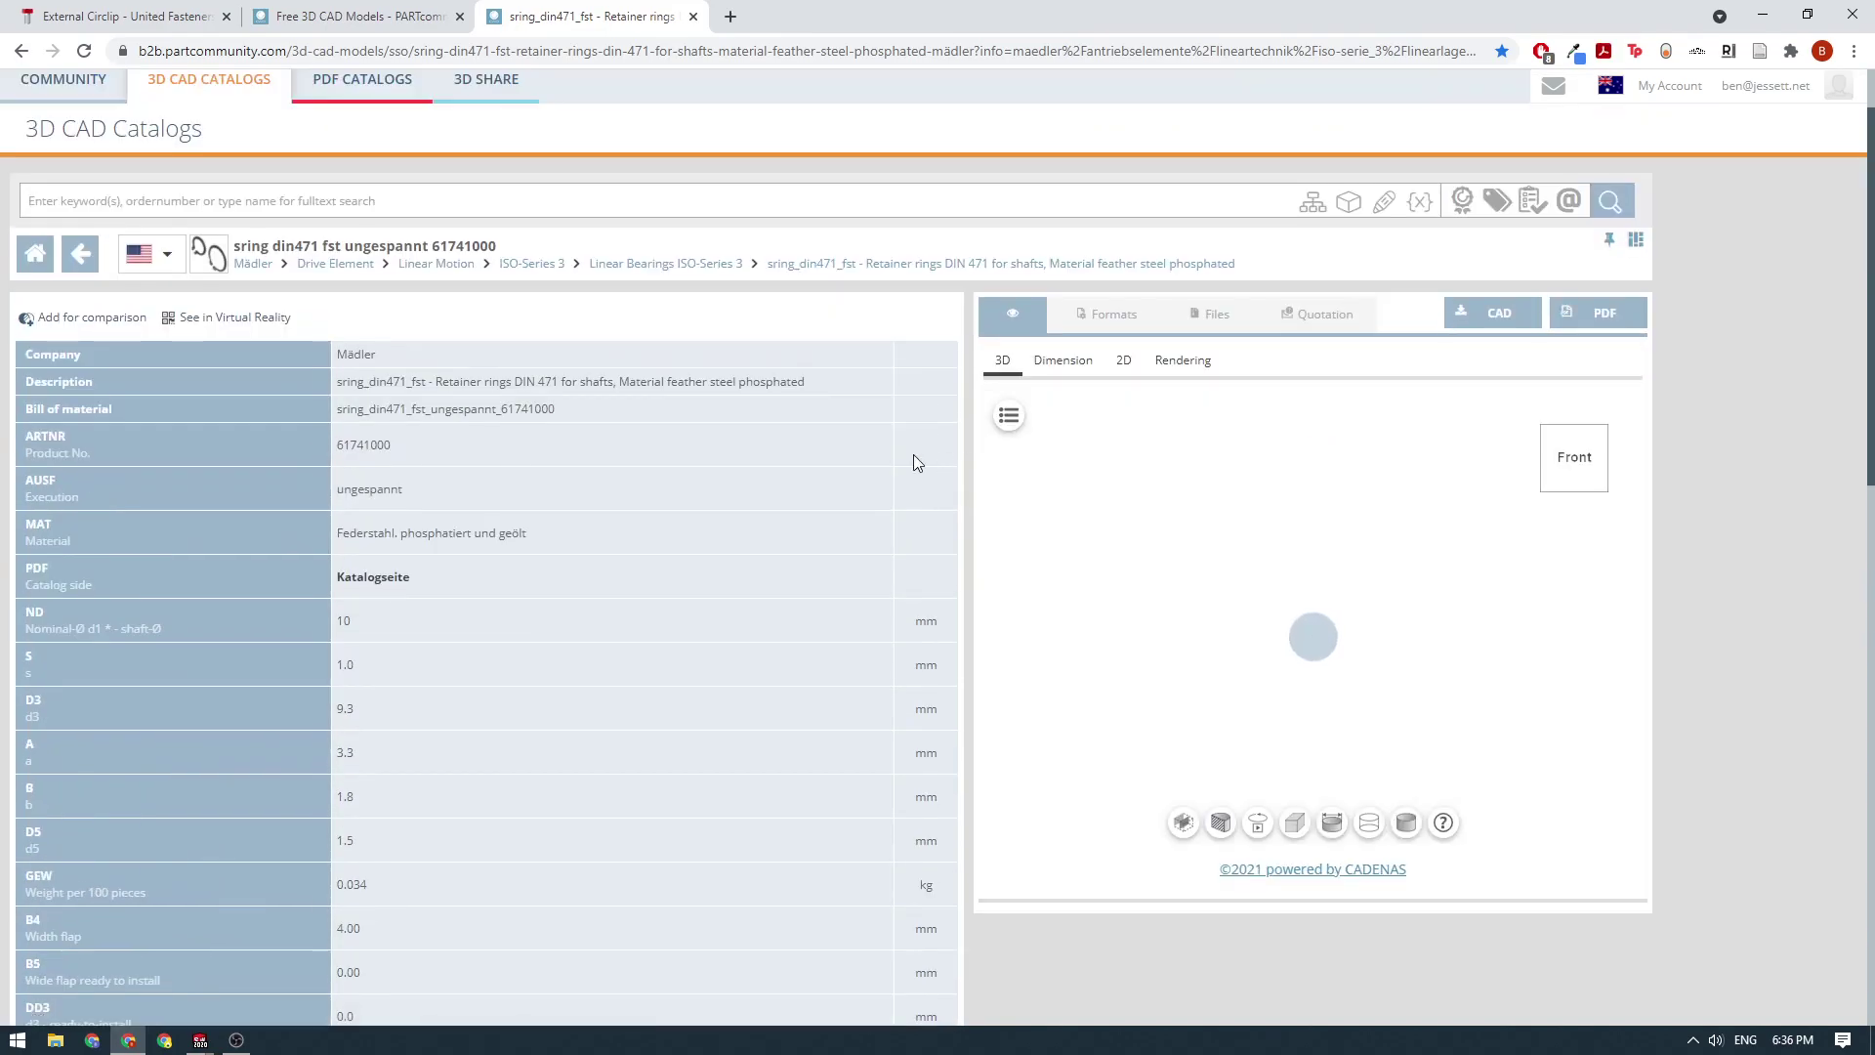
pyautogui.moveTo(1412, 551); pyautogui.dragTo(1209, 435)
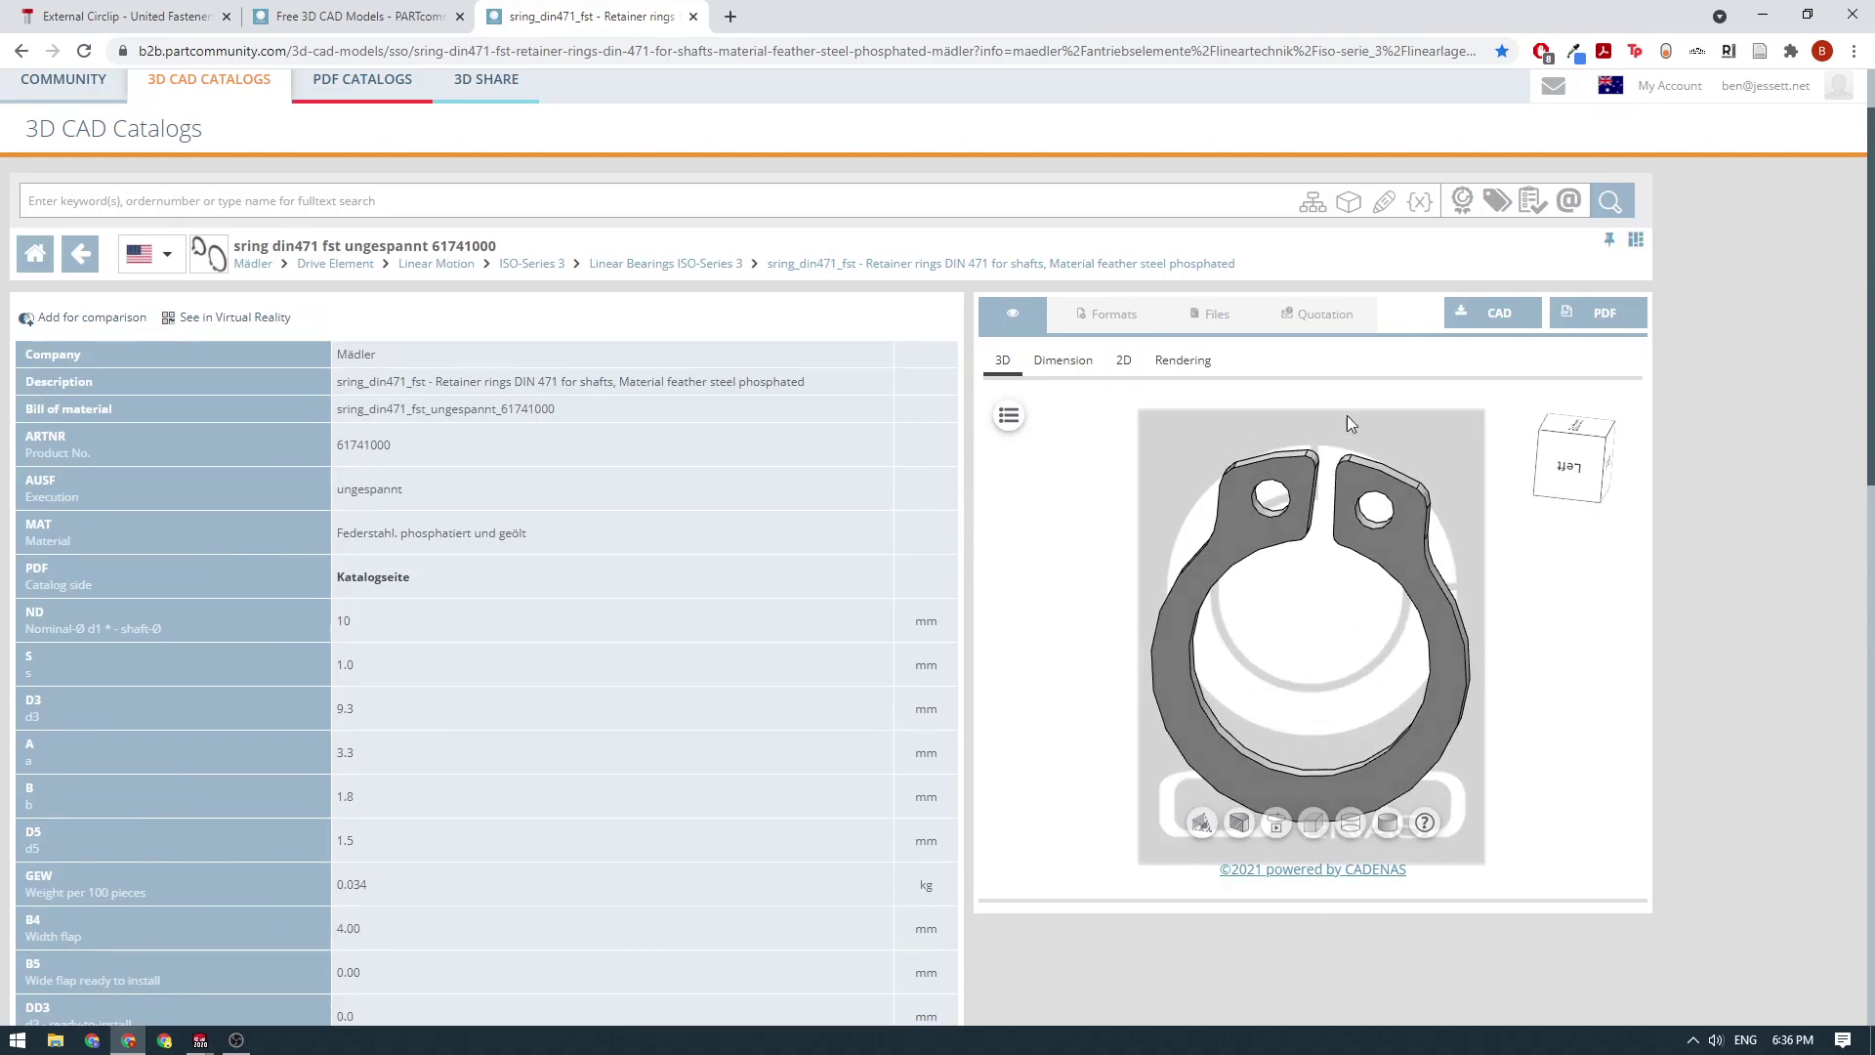
# - Generate the SolidWorks >=2006 (3D) CAD file for ring 61741000 and download the MAEDLER zip
pyautogui.click(1083, 314)
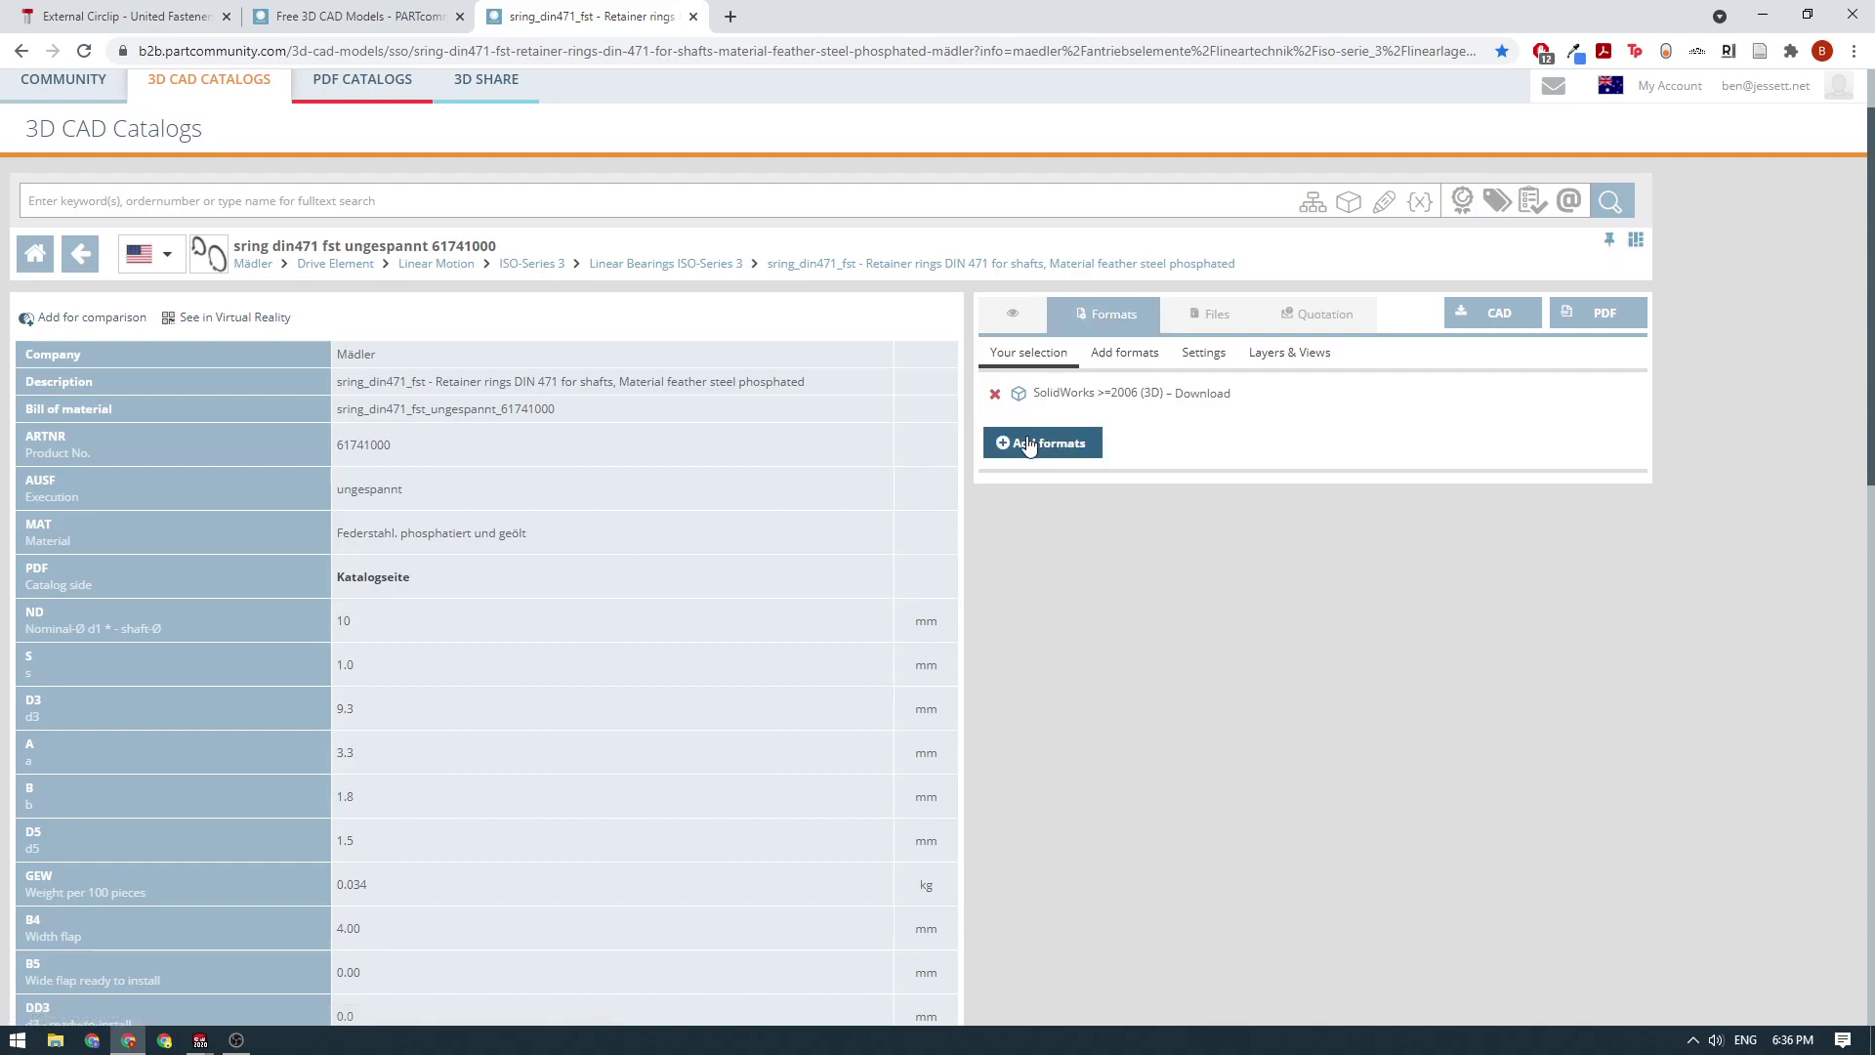
pyautogui.moveTo(1035, 393); pyautogui.dragTo(1218, 393)
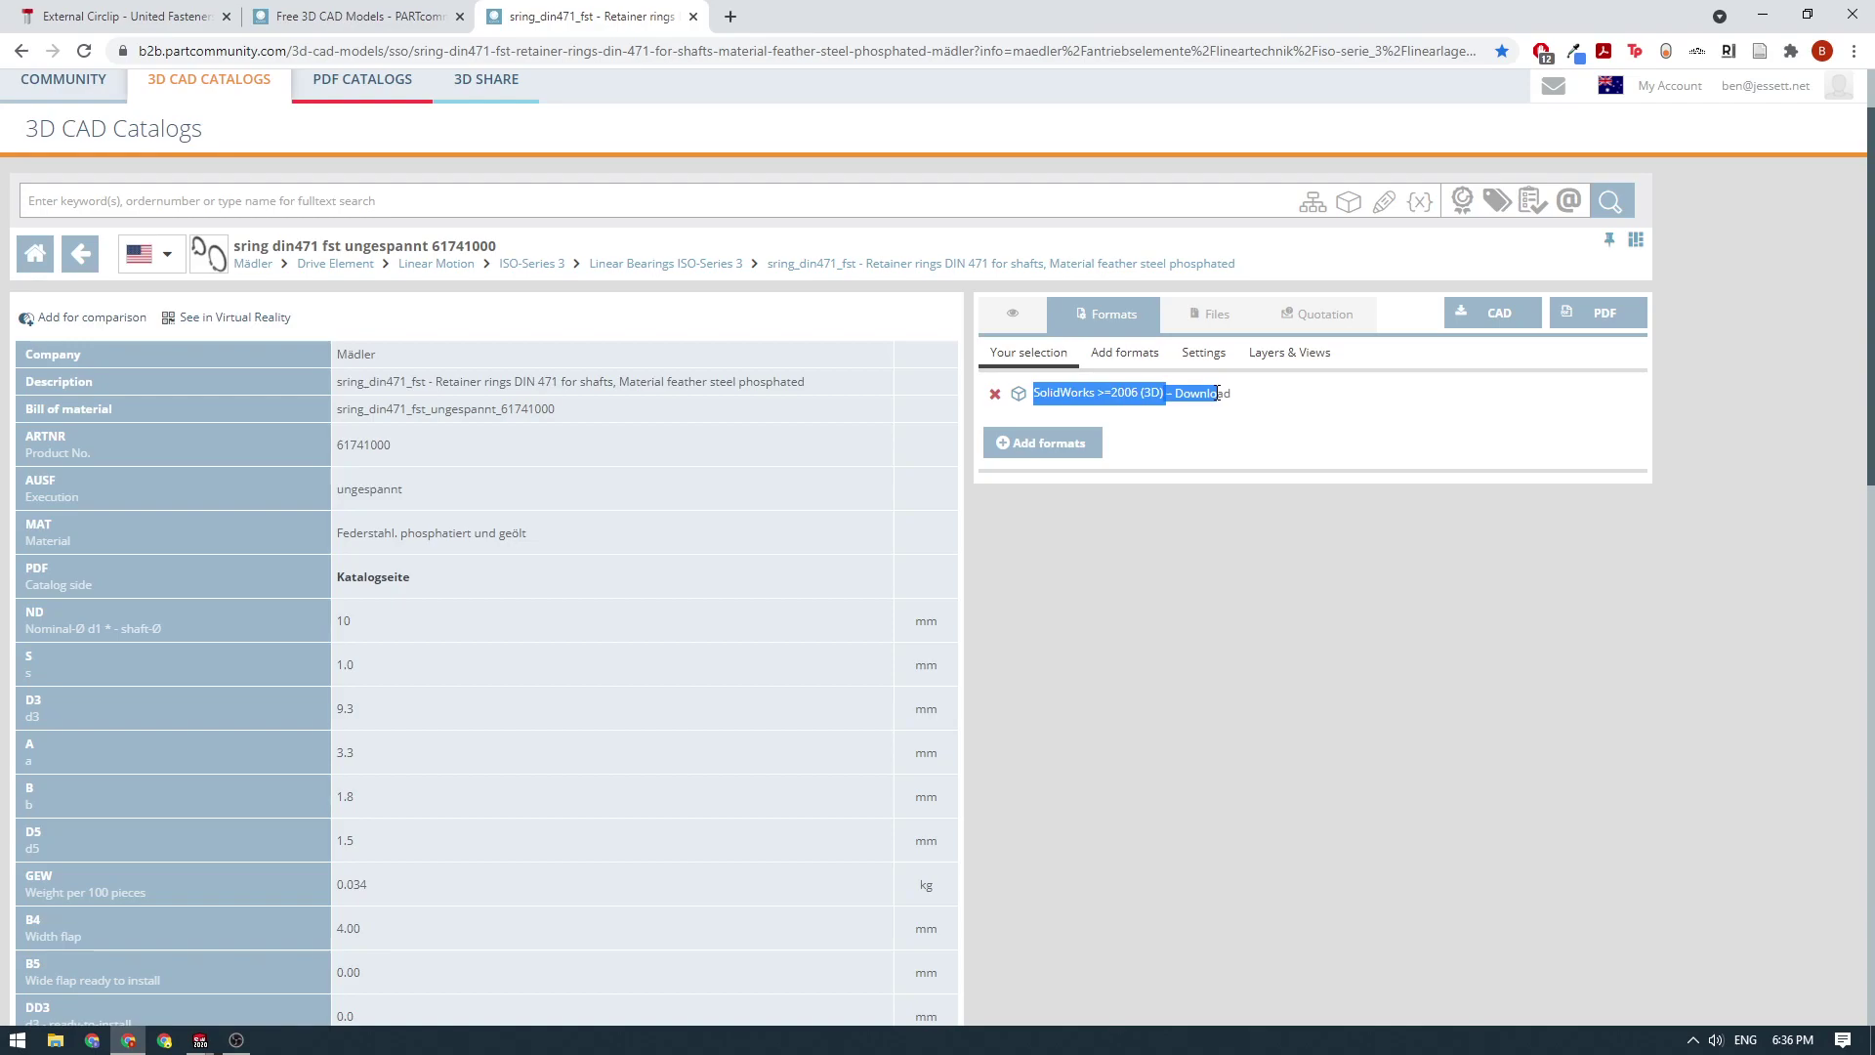
pyautogui.click(1287, 410)
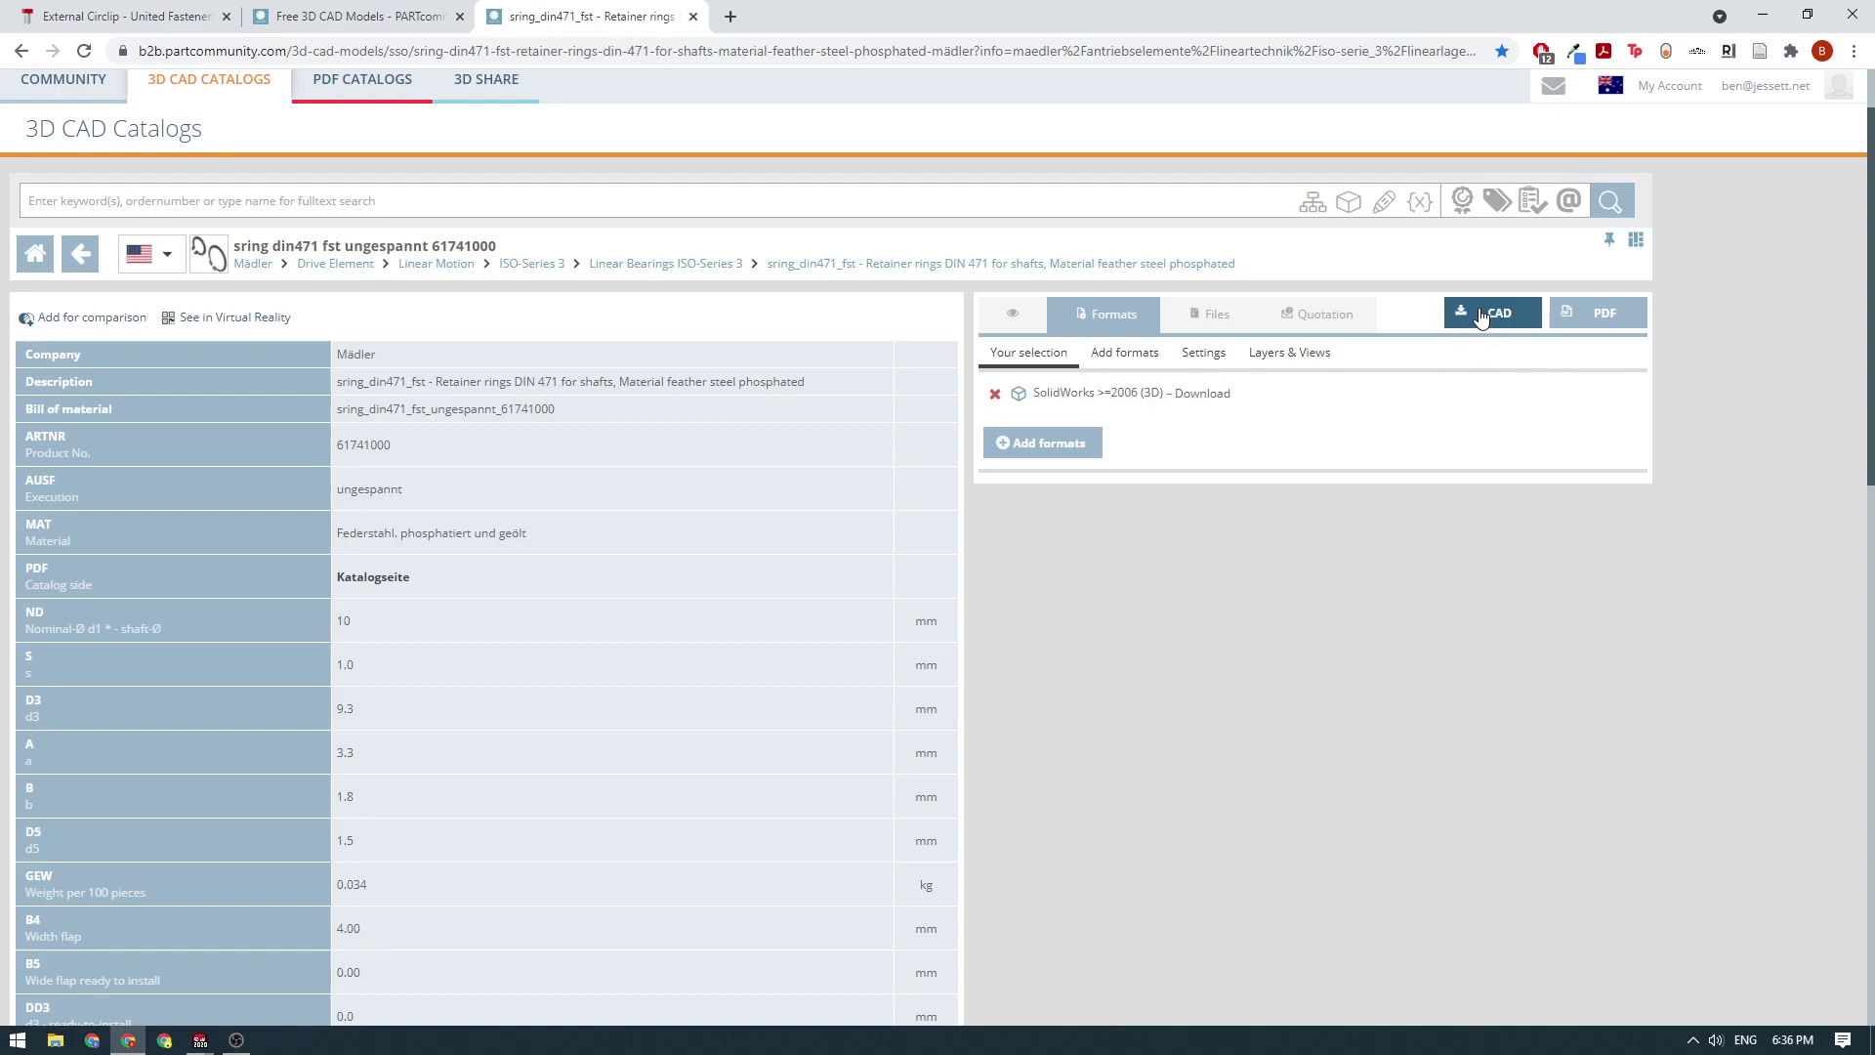
pyautogui.scroll(1, 1221, 391)
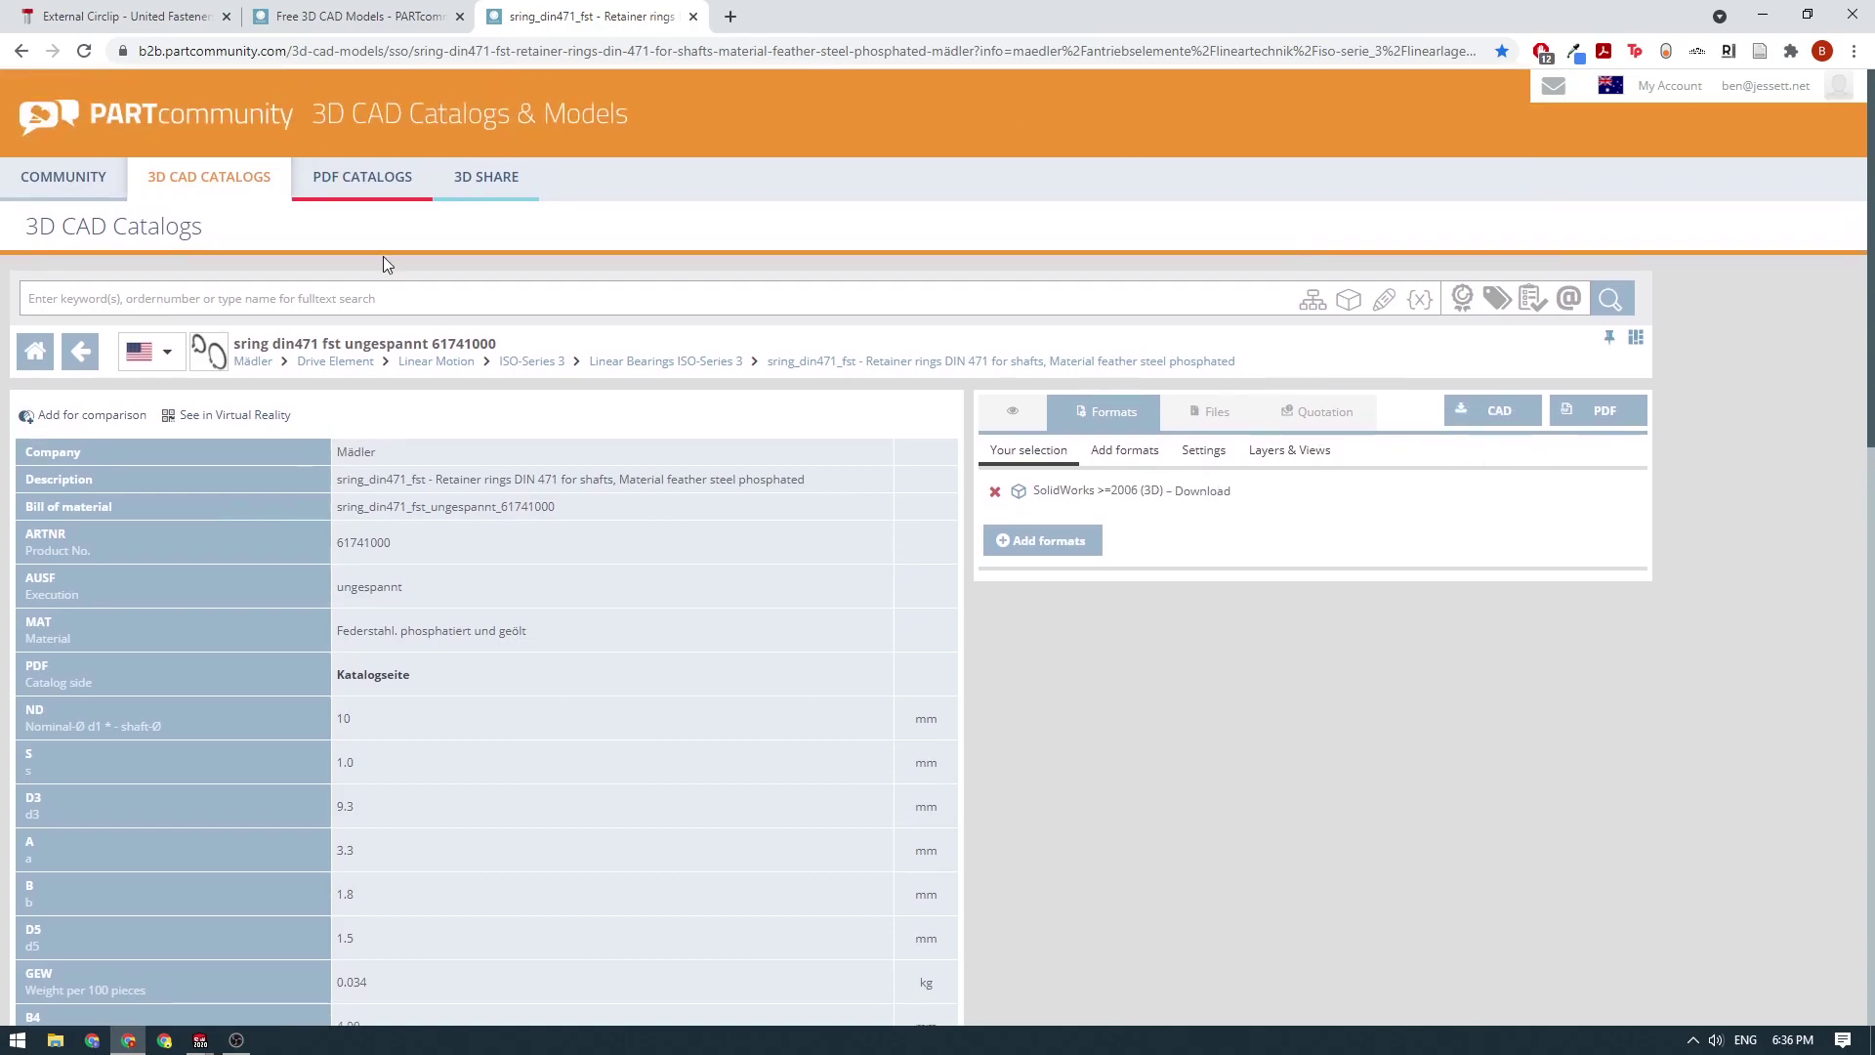
pyautogui.click(1479, 408)
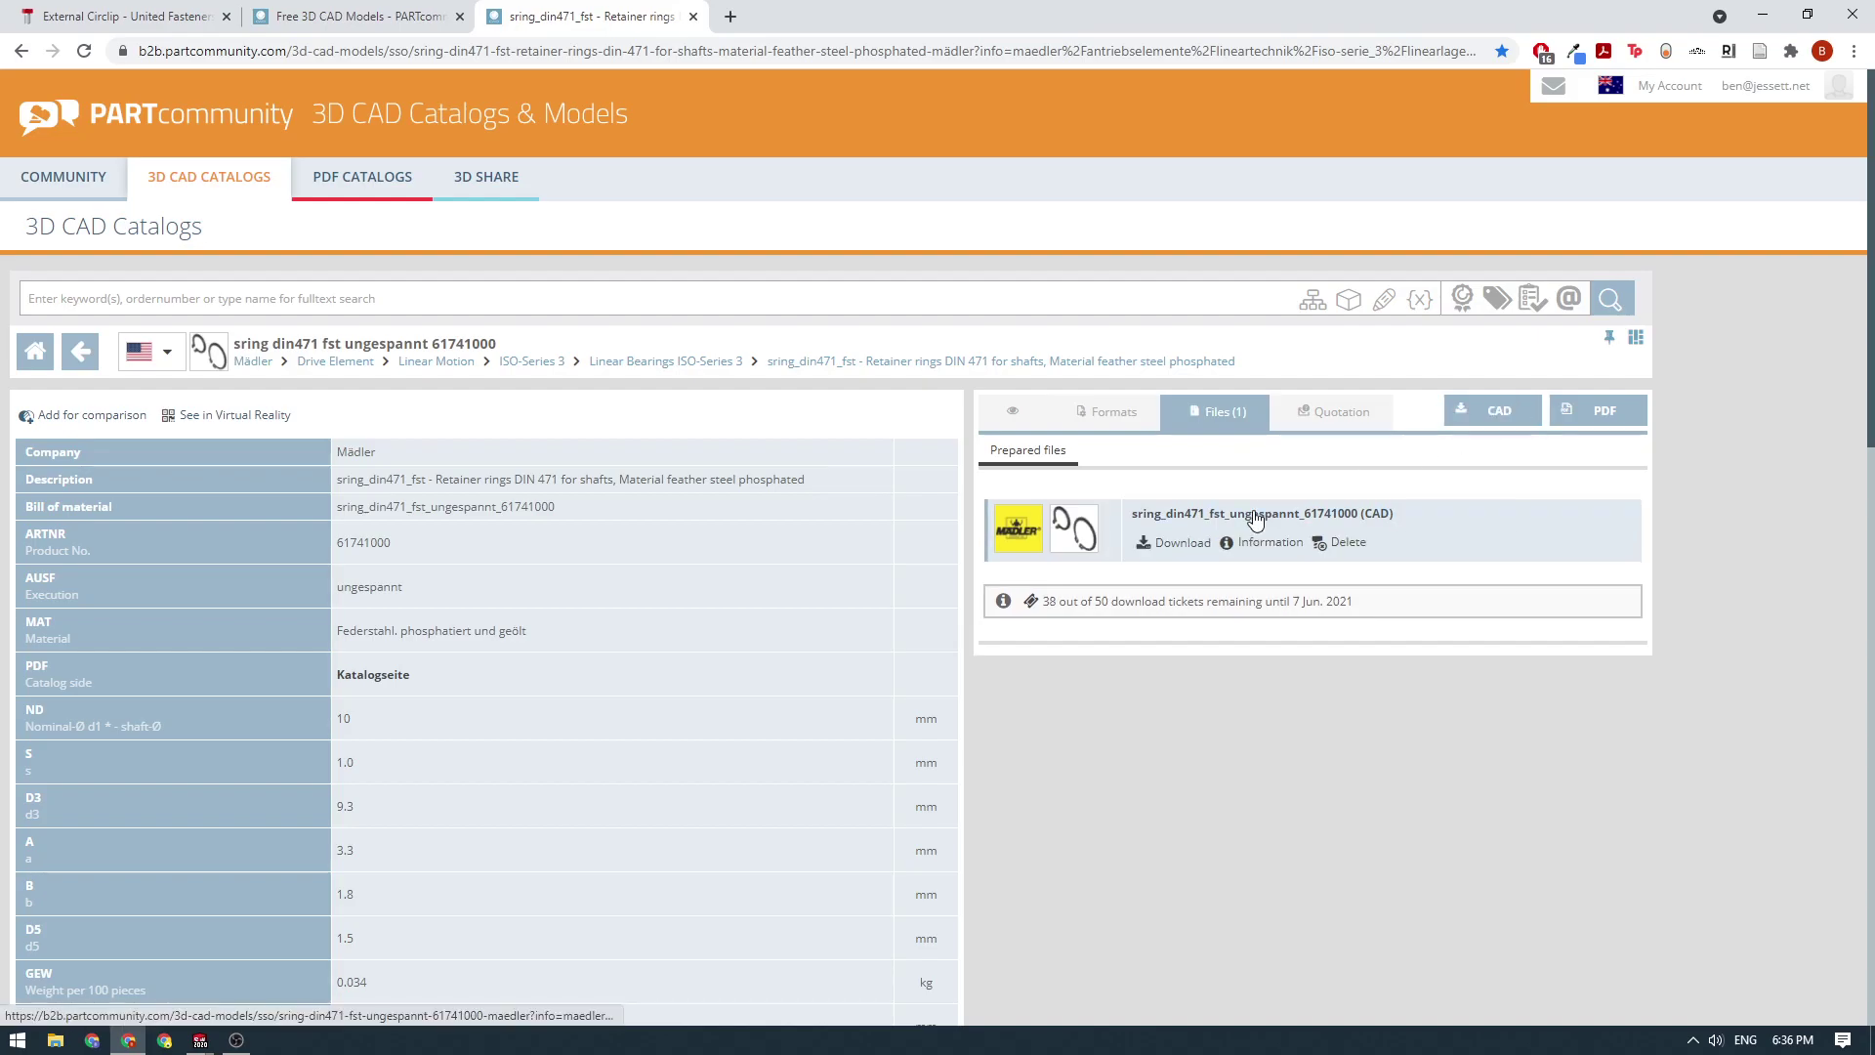
pyautogui.click(1177, 542)
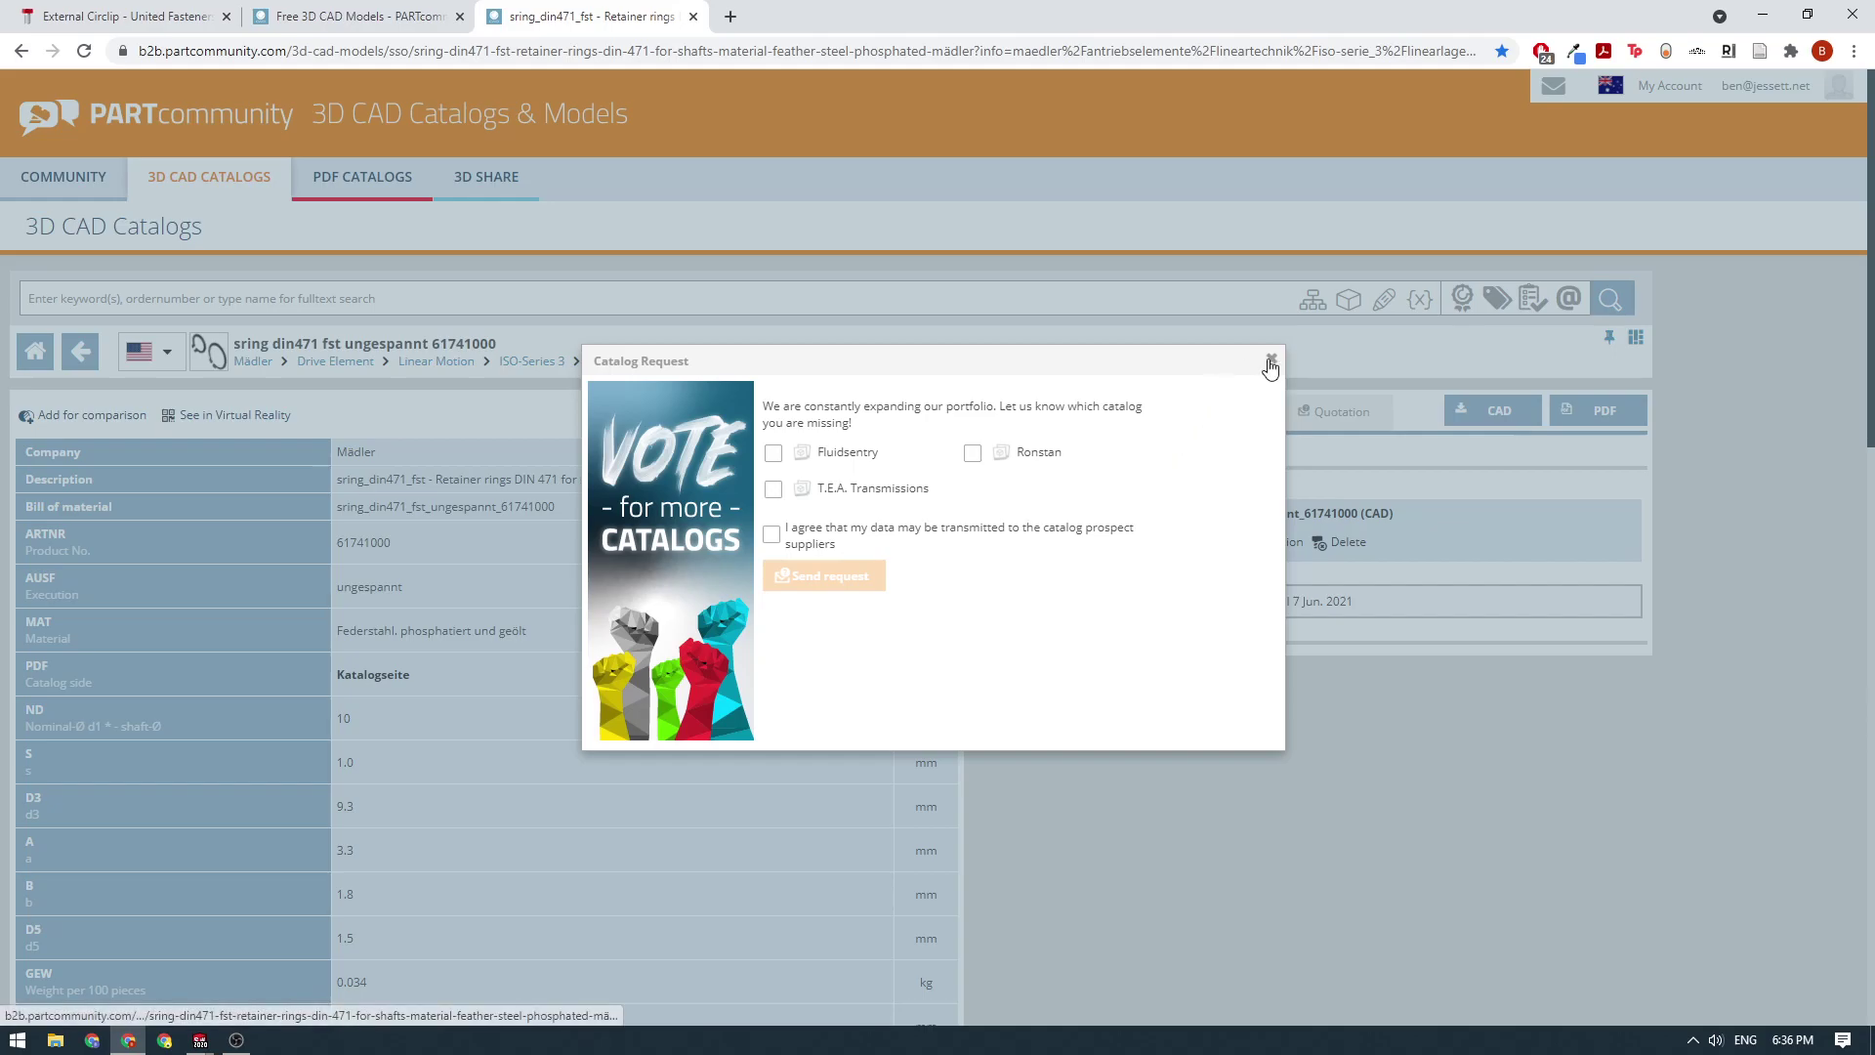
pyautogui.click(1270, 363)
pyautogui.click(1171, 545)
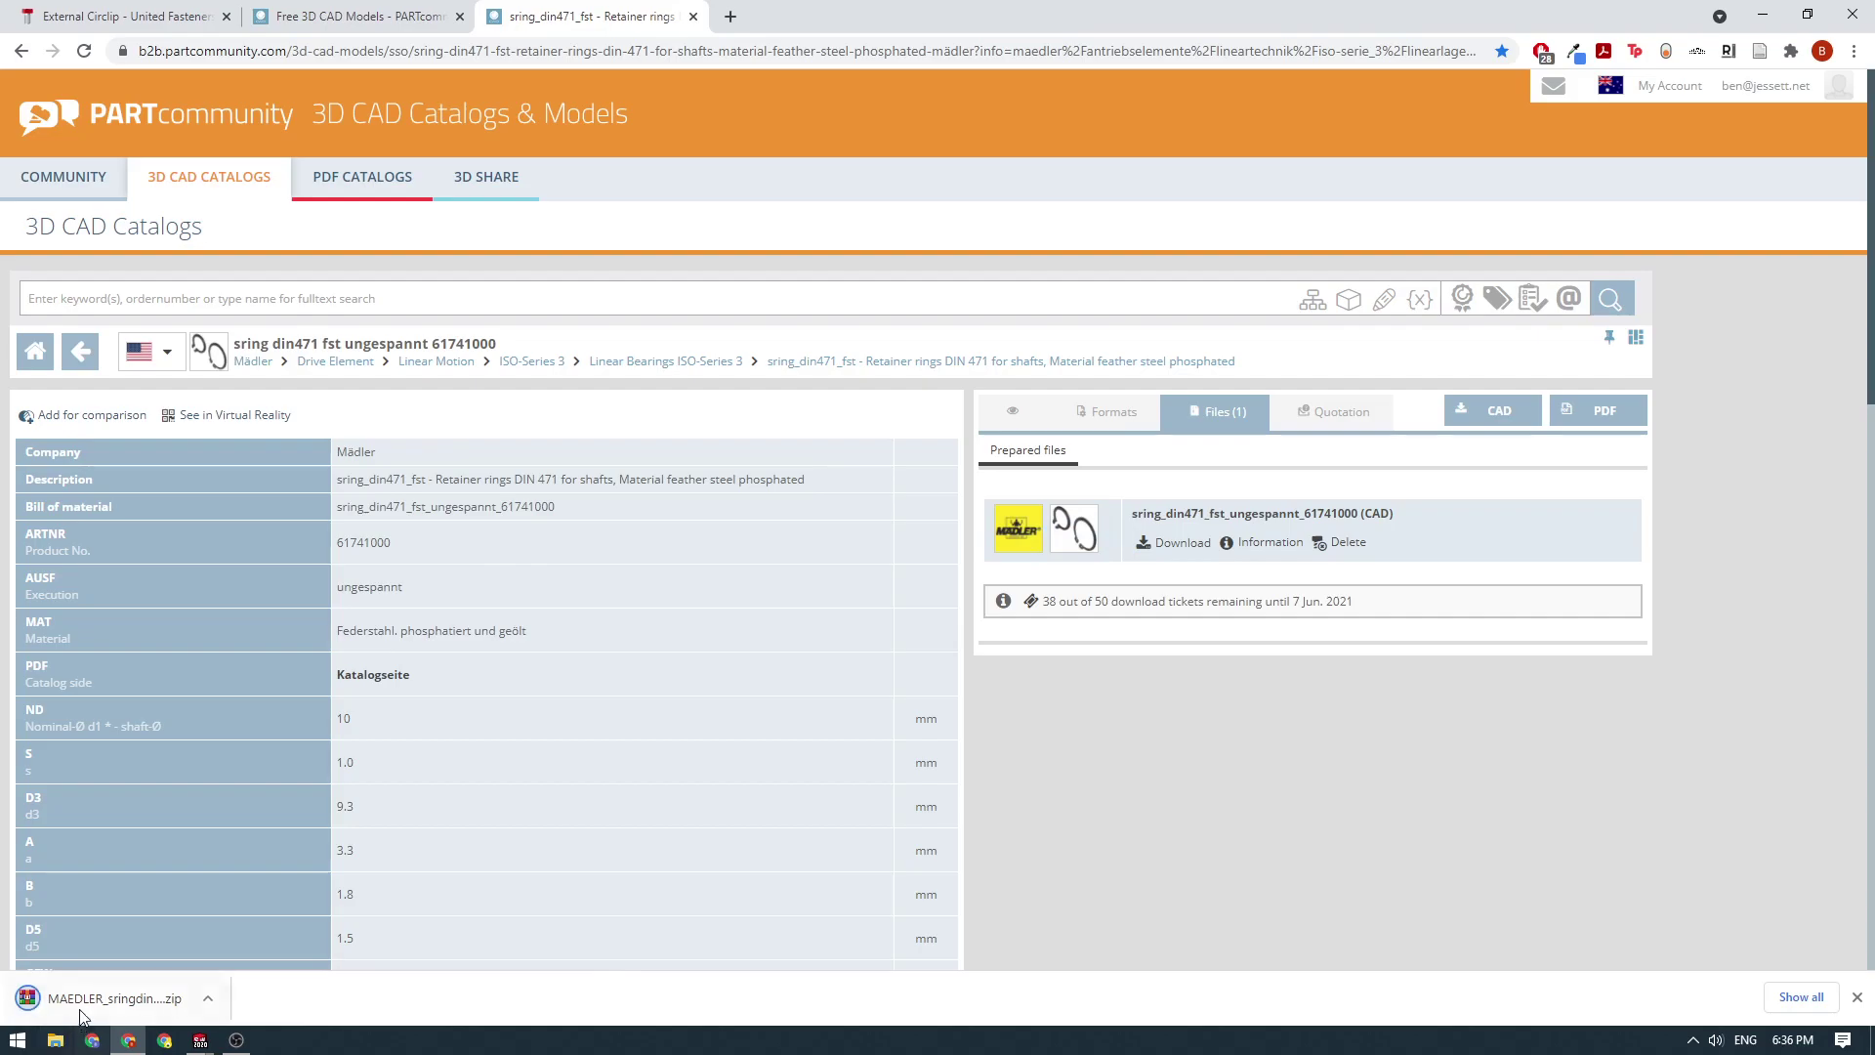
# - Show the downloaded MAEDLER zip in its folder and extract its files
pyautogui.rightClick(86, 997)
pyautogui.click(154, 947)
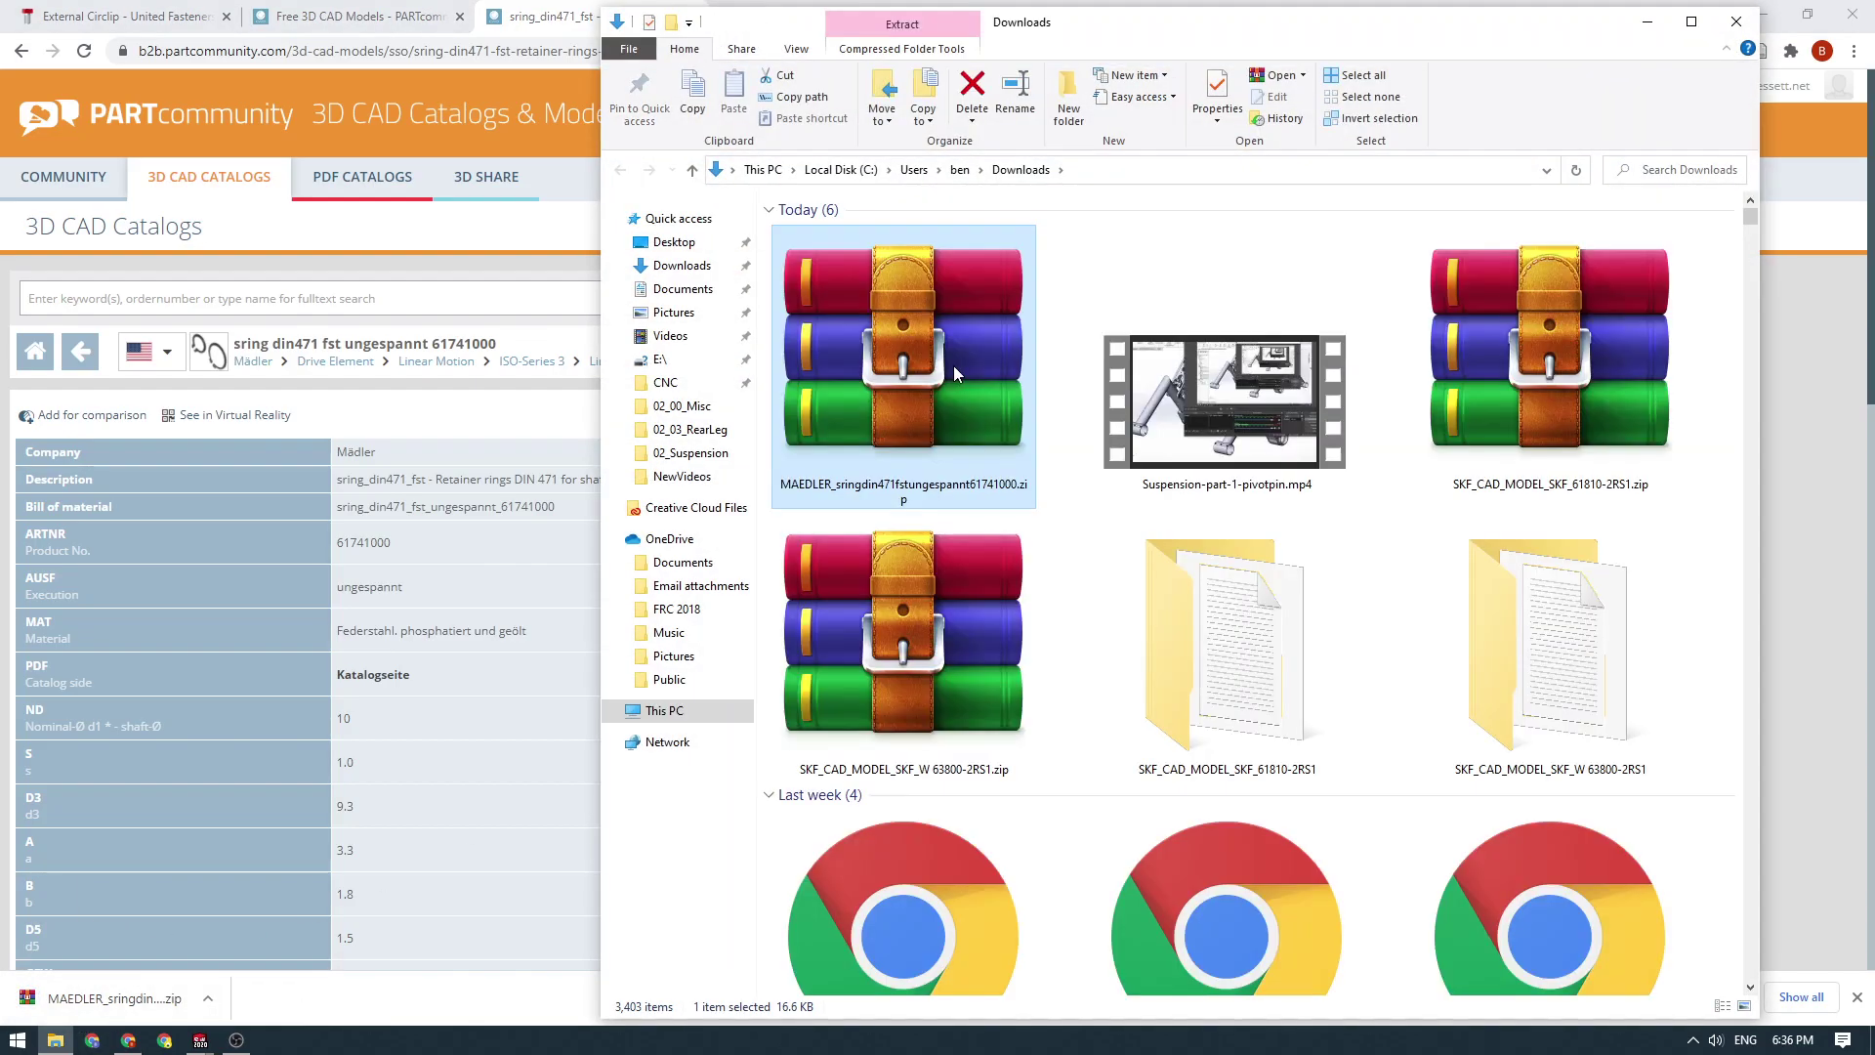
pyautogui.rightClick(940, 367)
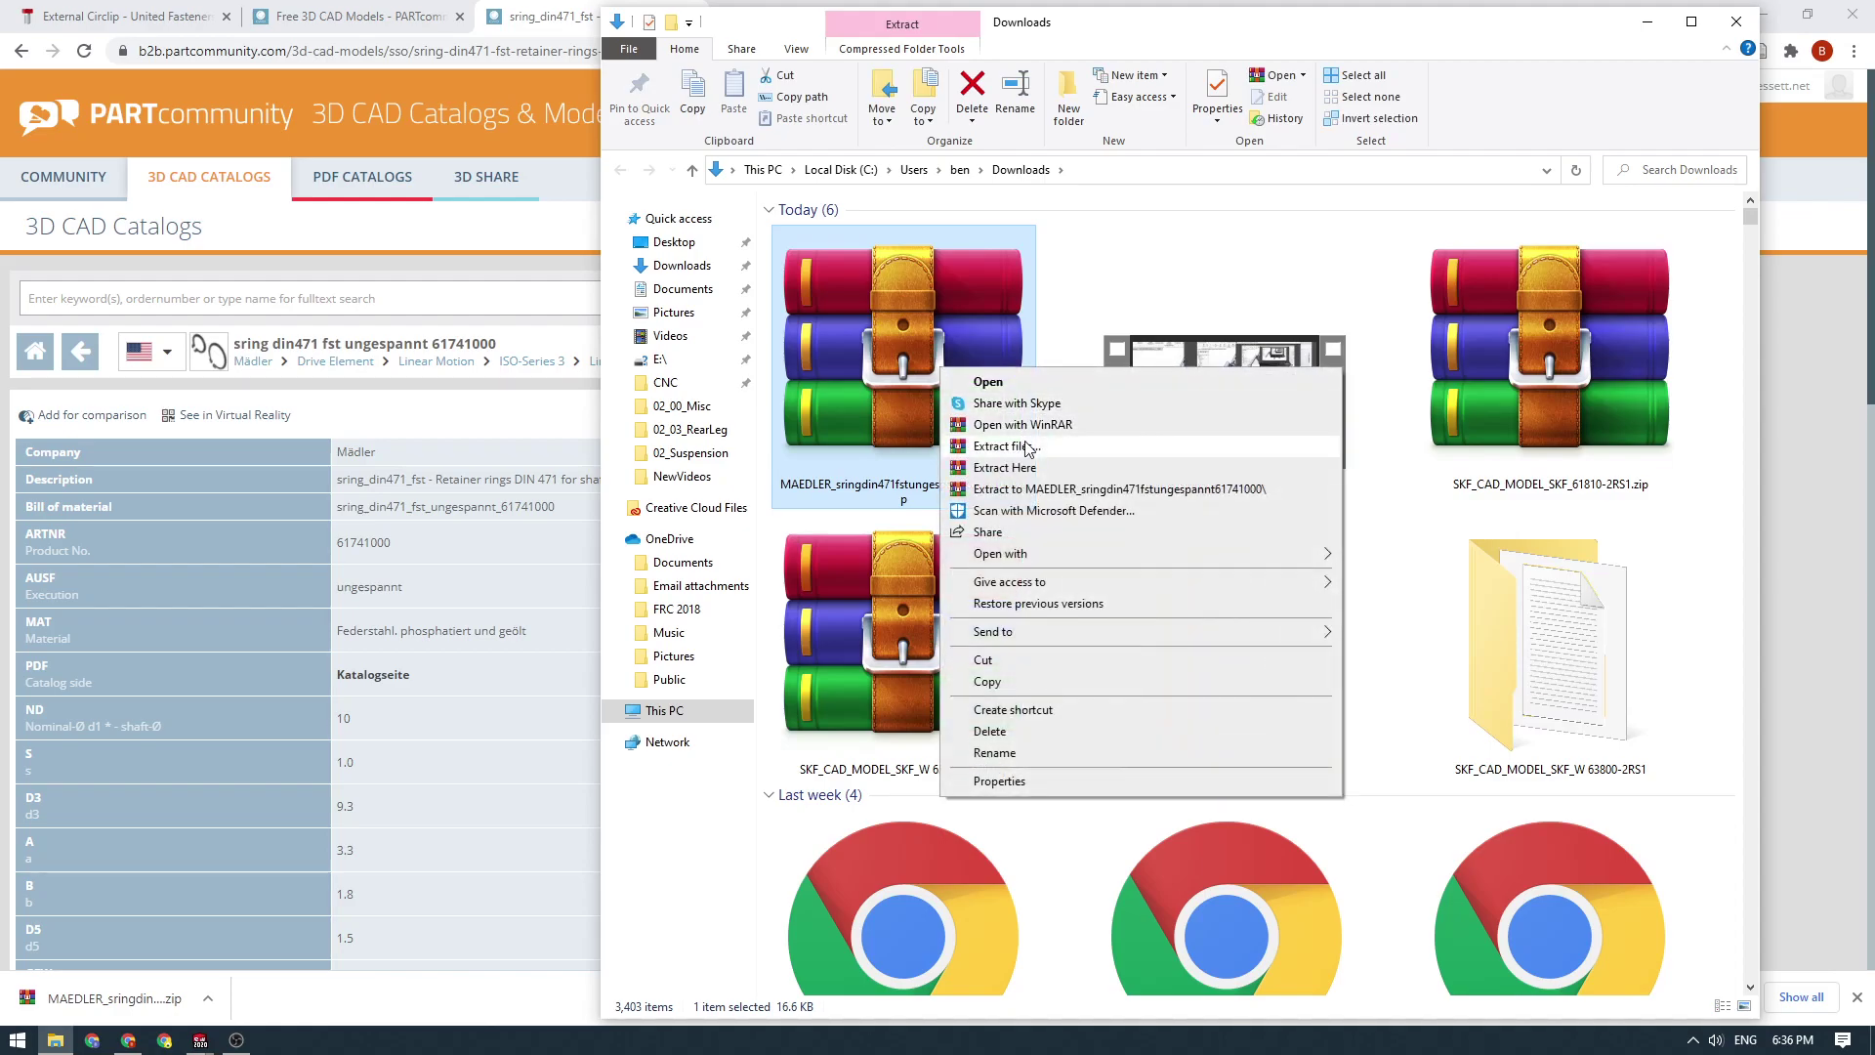
pyautogui.click(1006, 446)
pyautogui.click(994, 722)
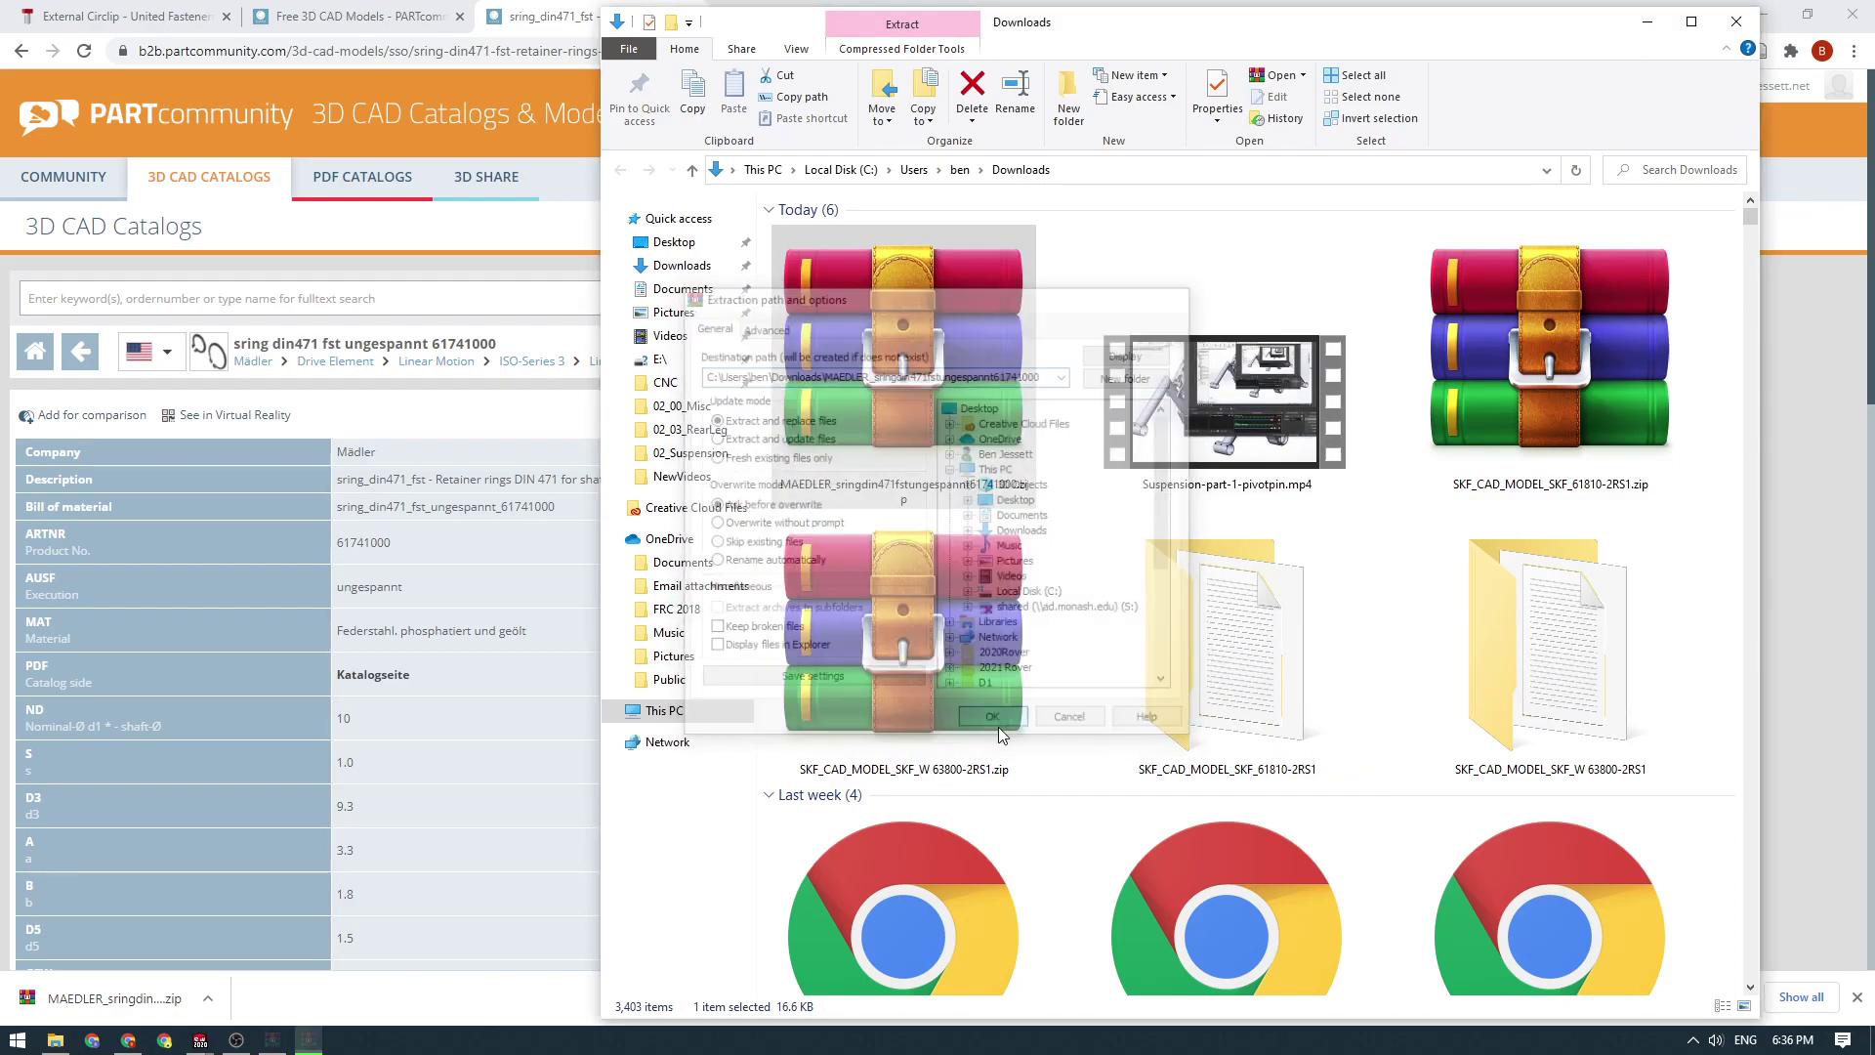
# - Copy the SOLIDWORKS part file from the extracted circlip folder
pyautogui.click(55, 1041)
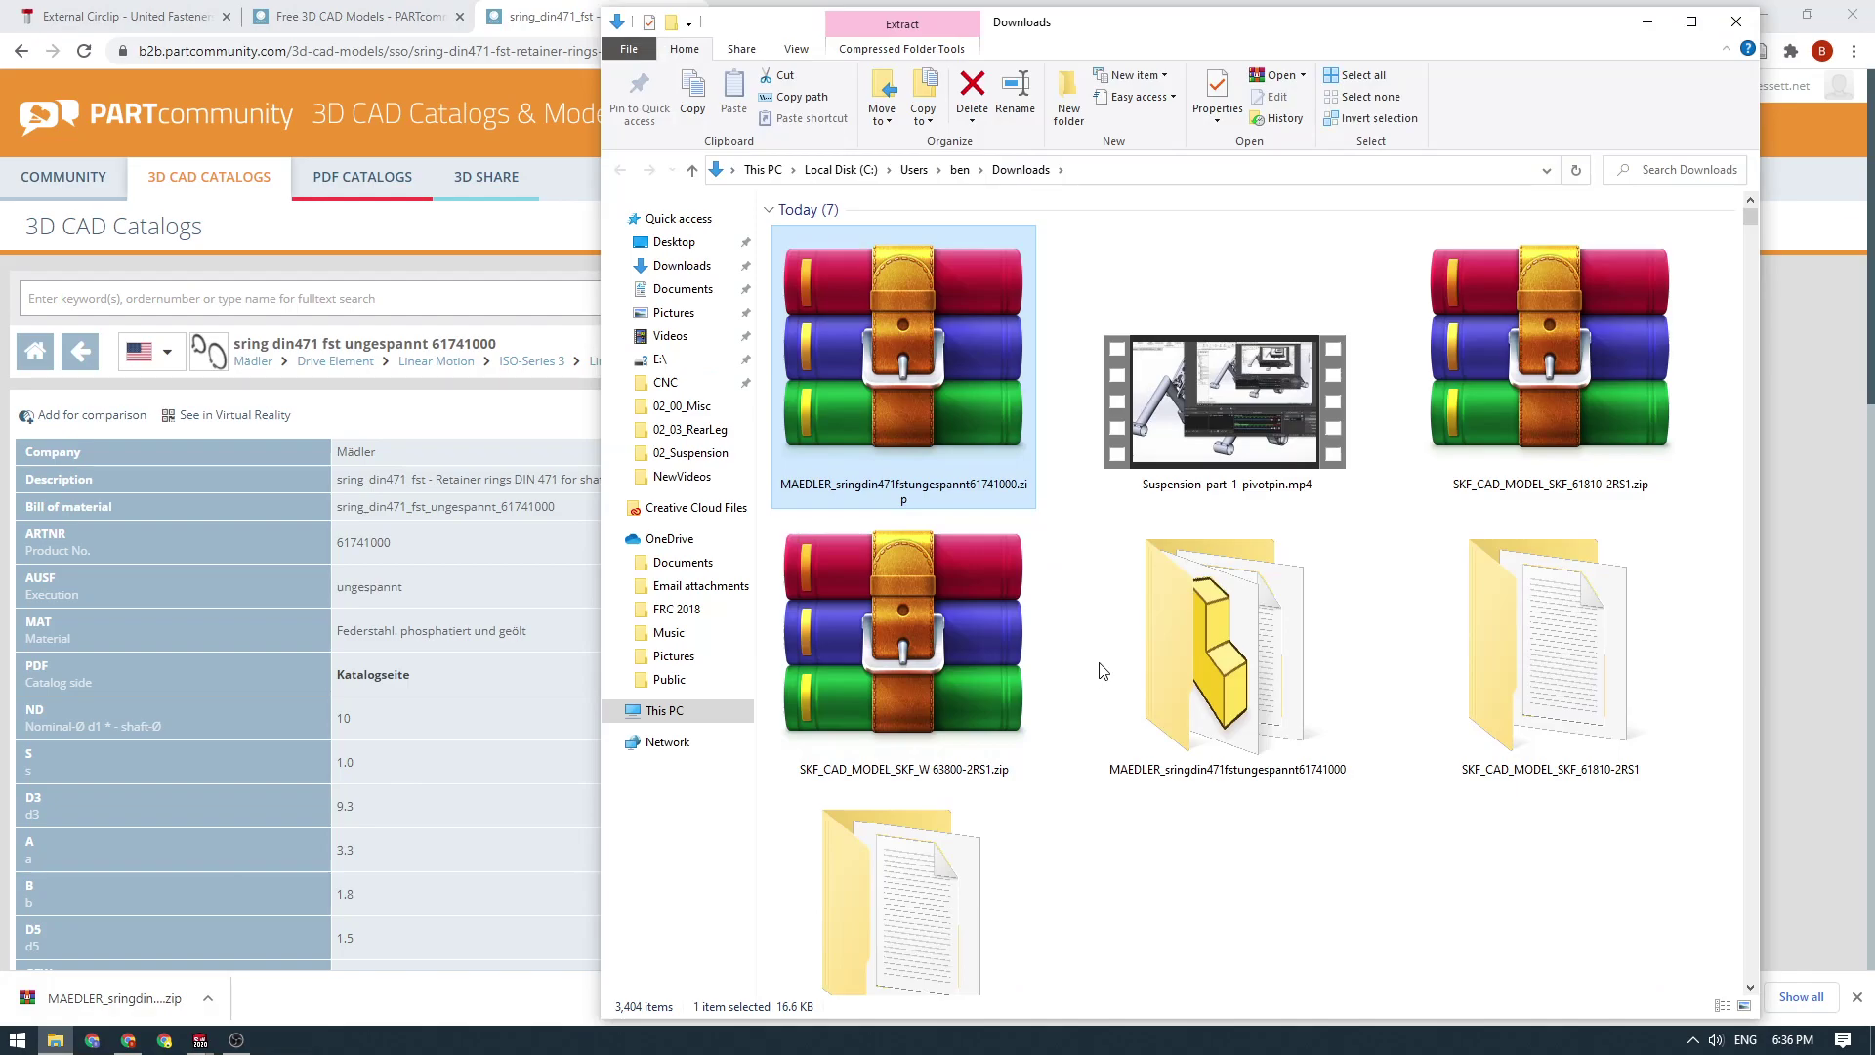
pyautogui.doubleClick(1216, 640)
pyautogui.click(882, 255)
pyautogui.hotkey('ctrl', 'c')
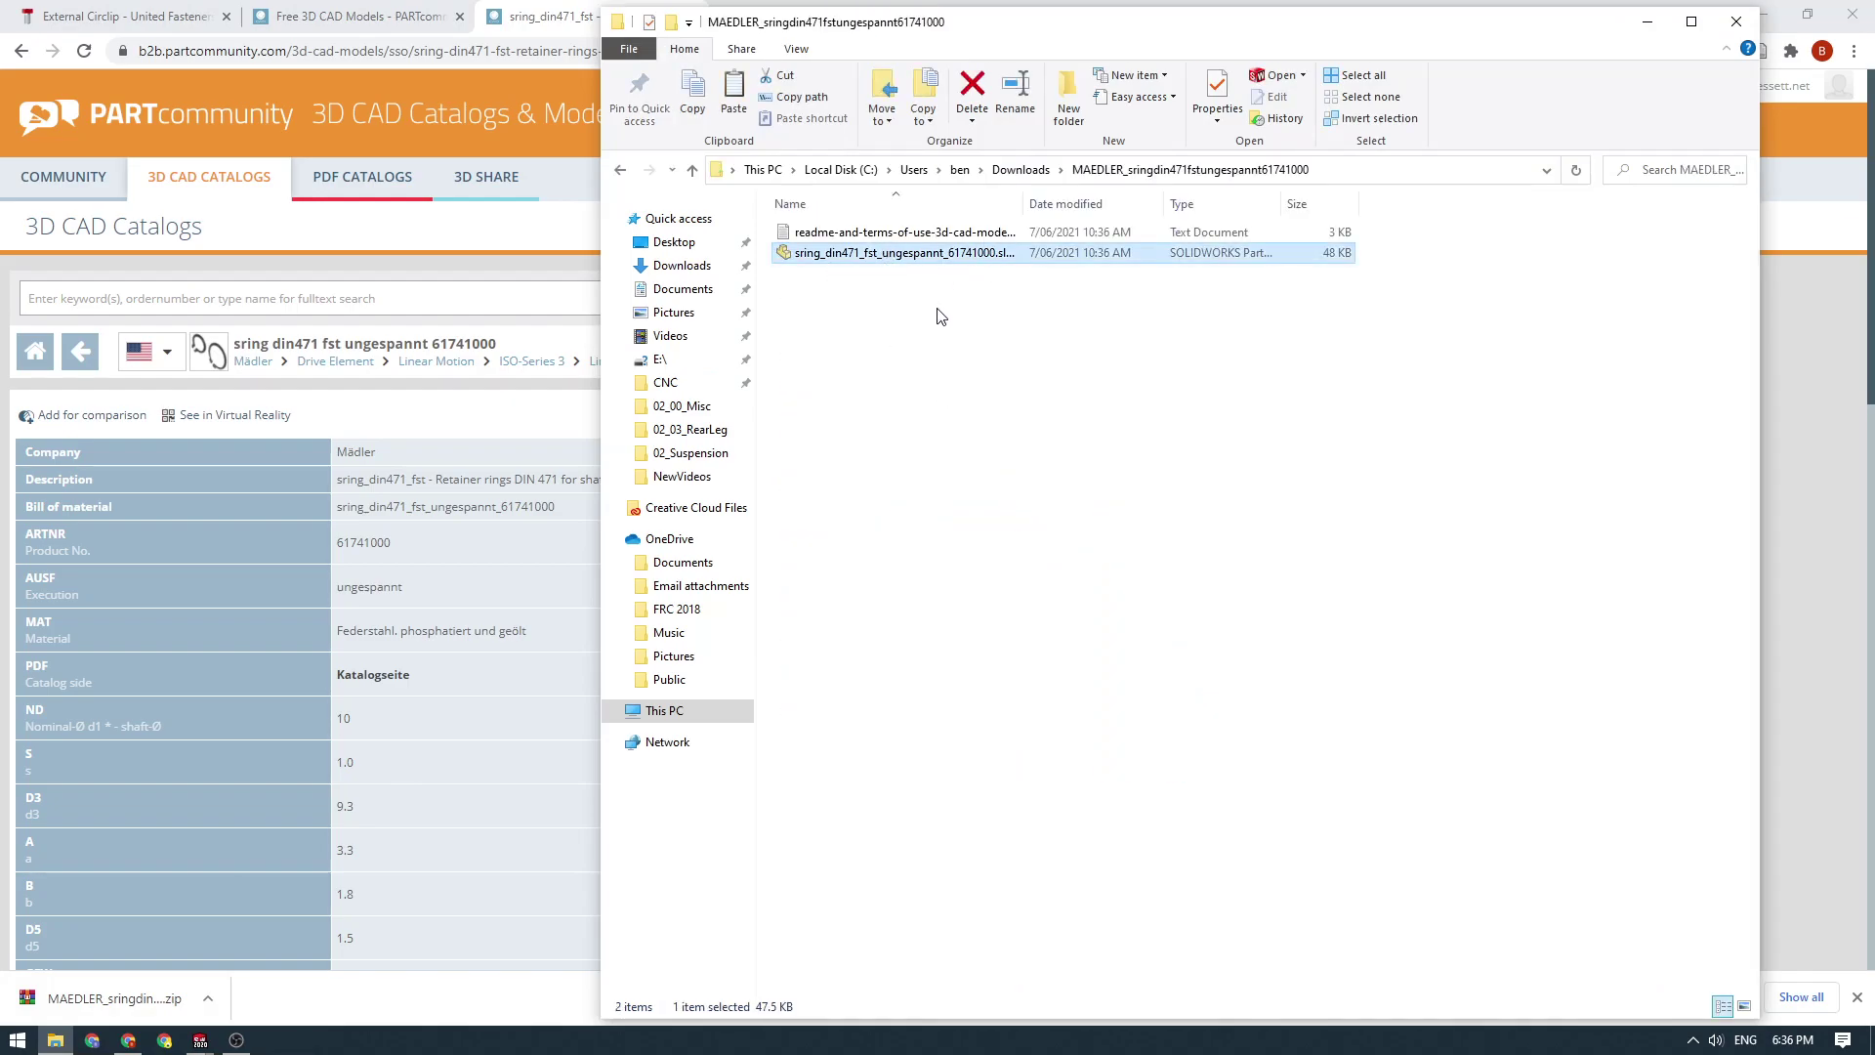
pyautogui.click(706, 243)
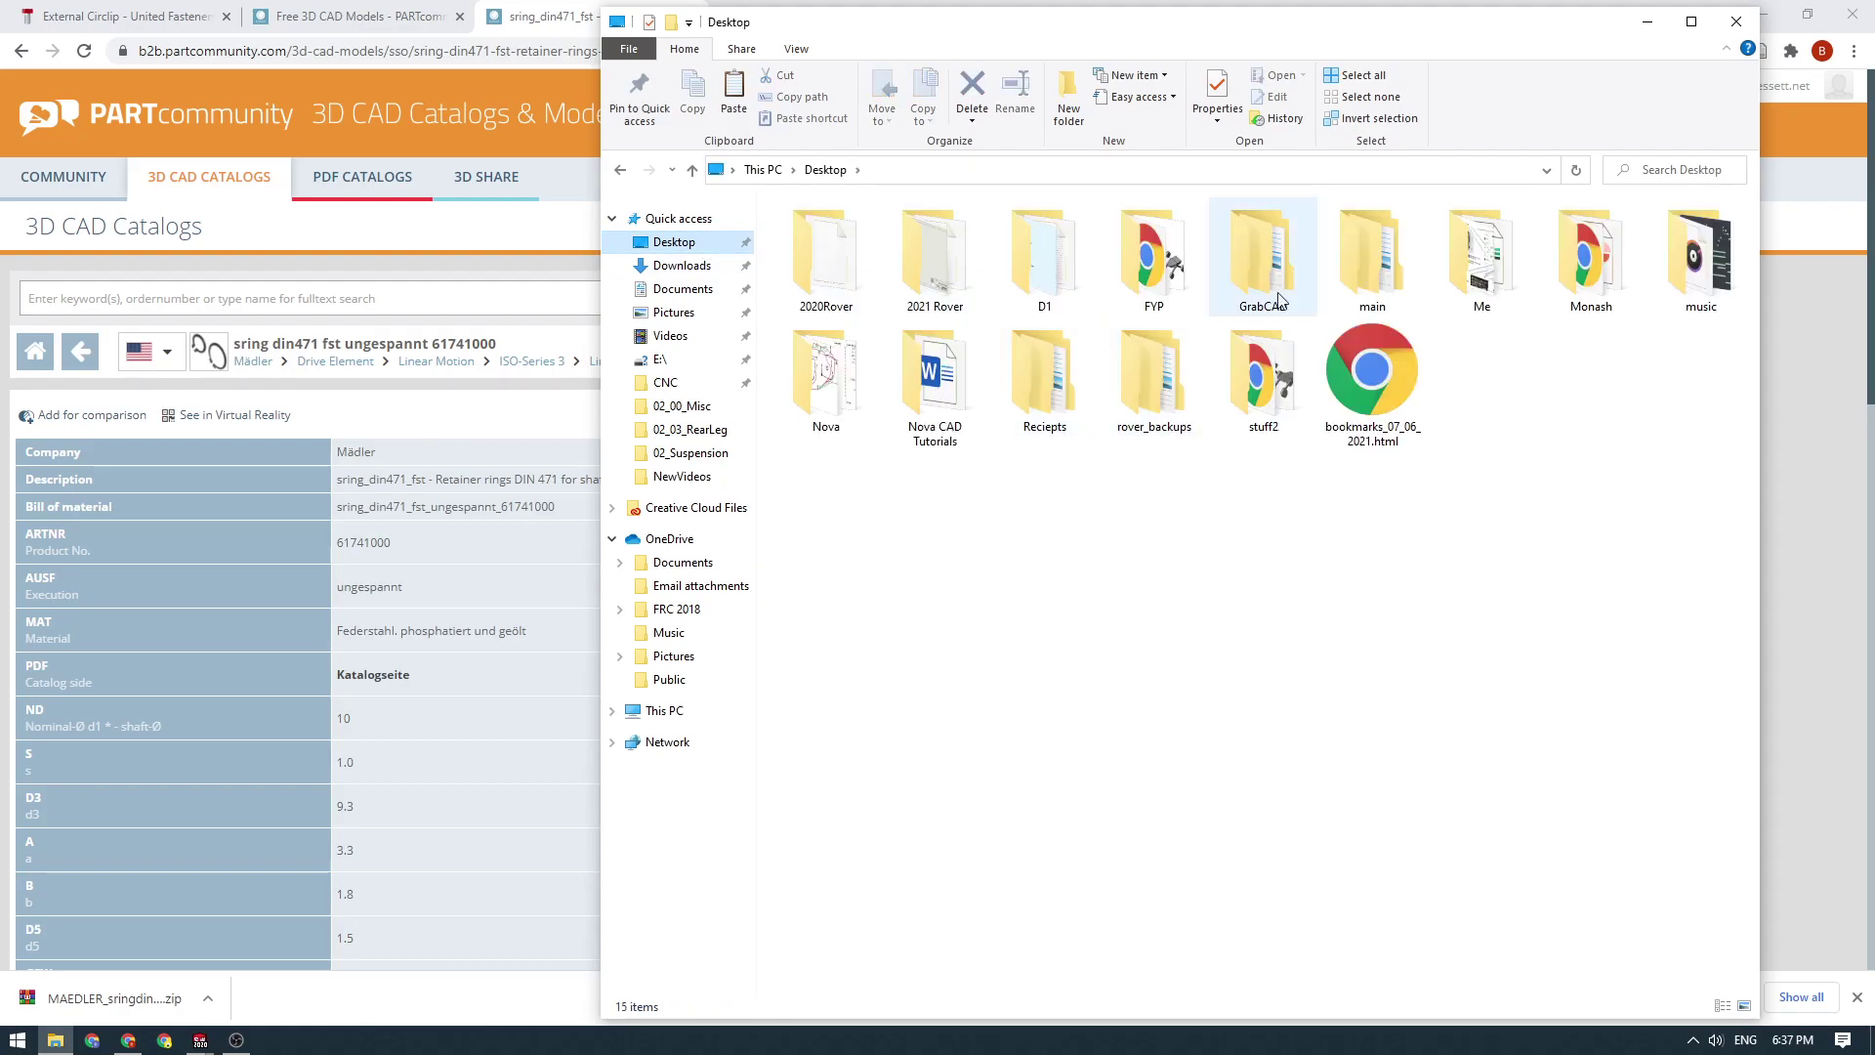
# - Paste the circlip part into Desktop > main > 02_Suspension > 02_01_UpperLink
pyautogui.doubleClick(1361, 267)
pyautogui.click(874, 245)
pyautogui.doubleClick(874, 247)
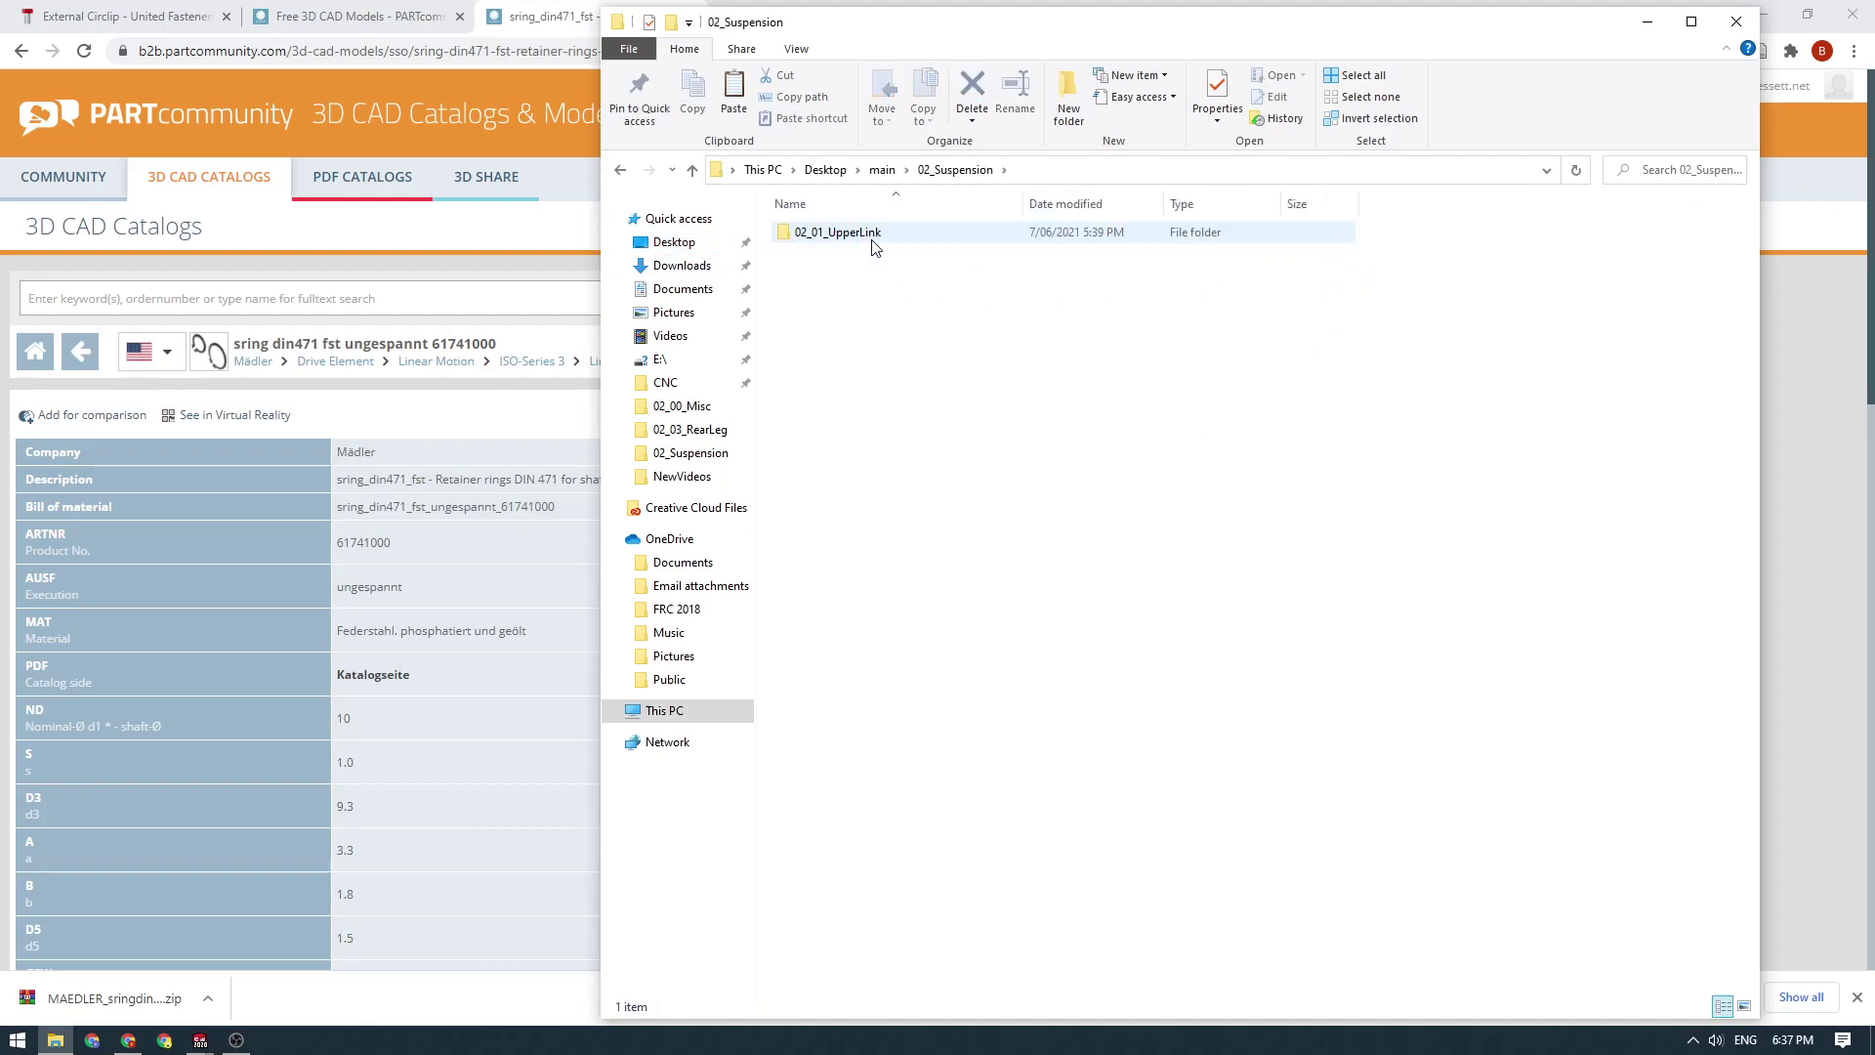
pyautogui.doubleClick(874, 240)
pyautogui.click(874, 284)
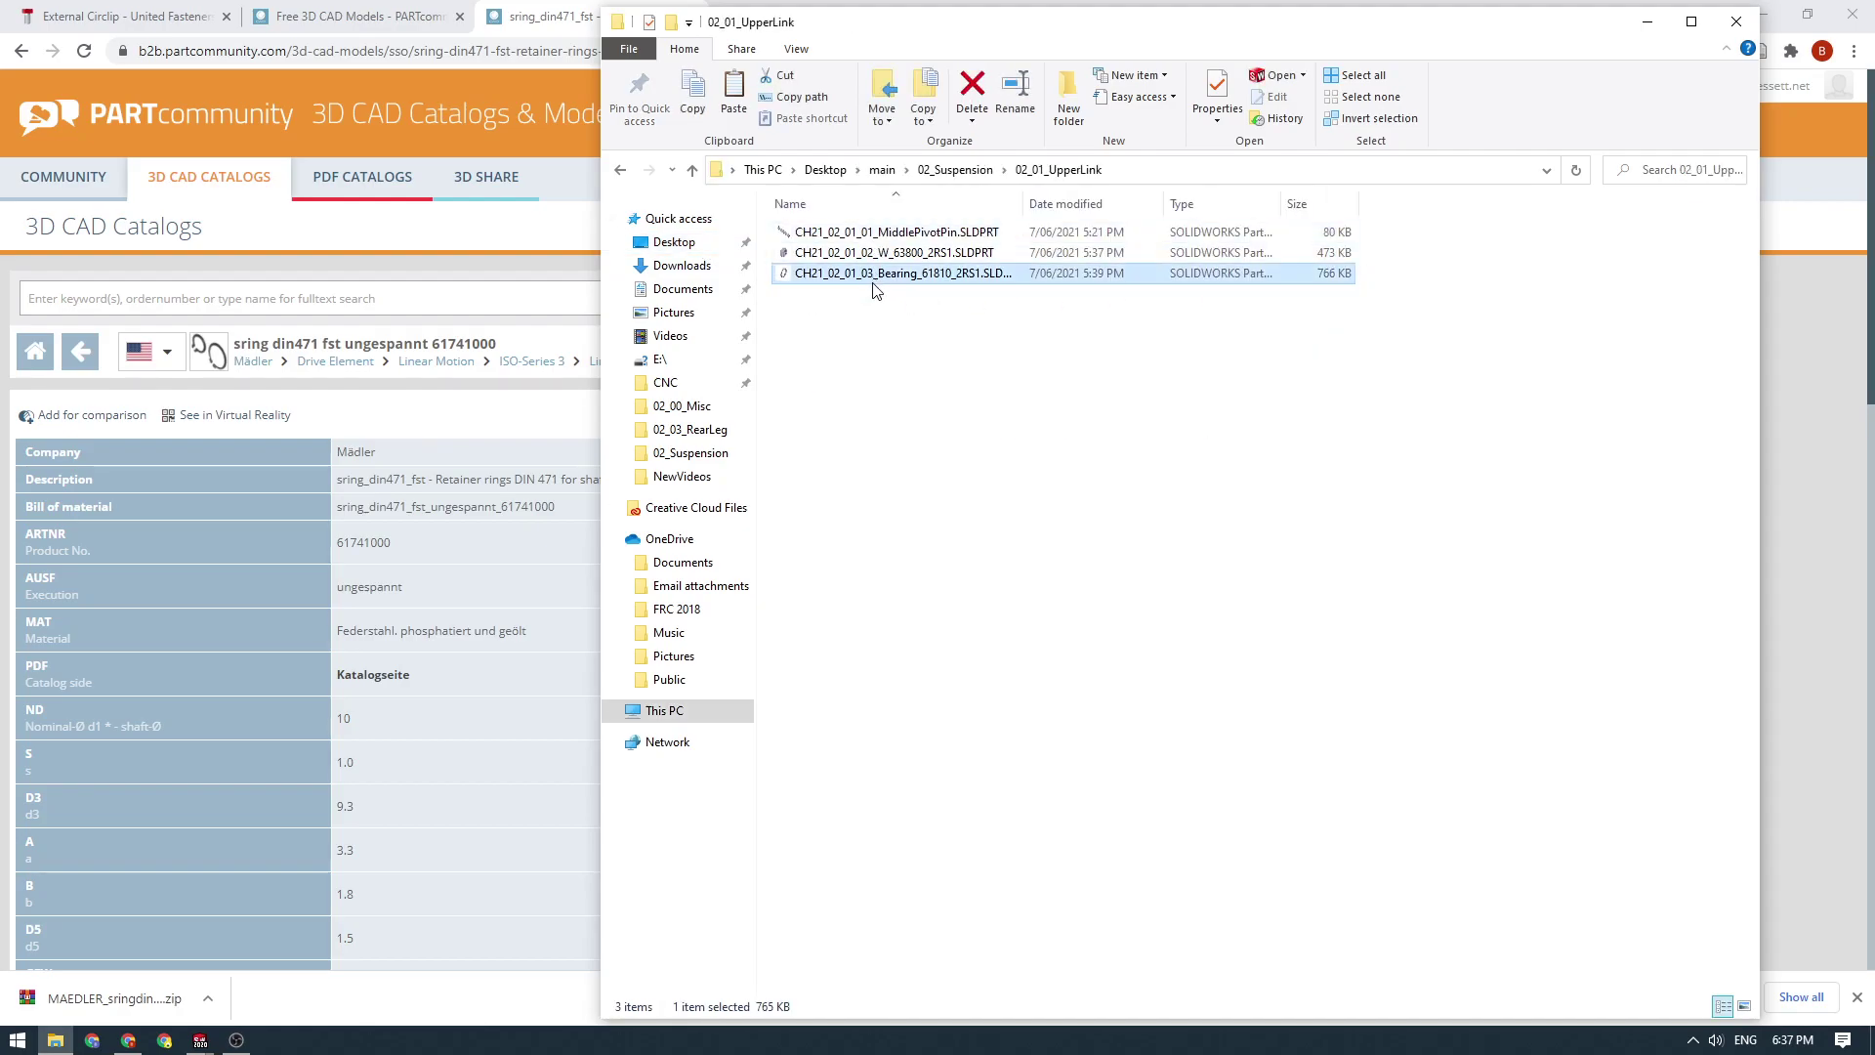
pyautogui.click(882, 361)
pyautogui.hotkey('ctrl', 'v')
# - Rename the pasted part to CH21_02_01_04_DIN471_Circlip_10 and close File Explorer
pyautogui.rightClick(856, 297)
pyautogui.click(938, 781)
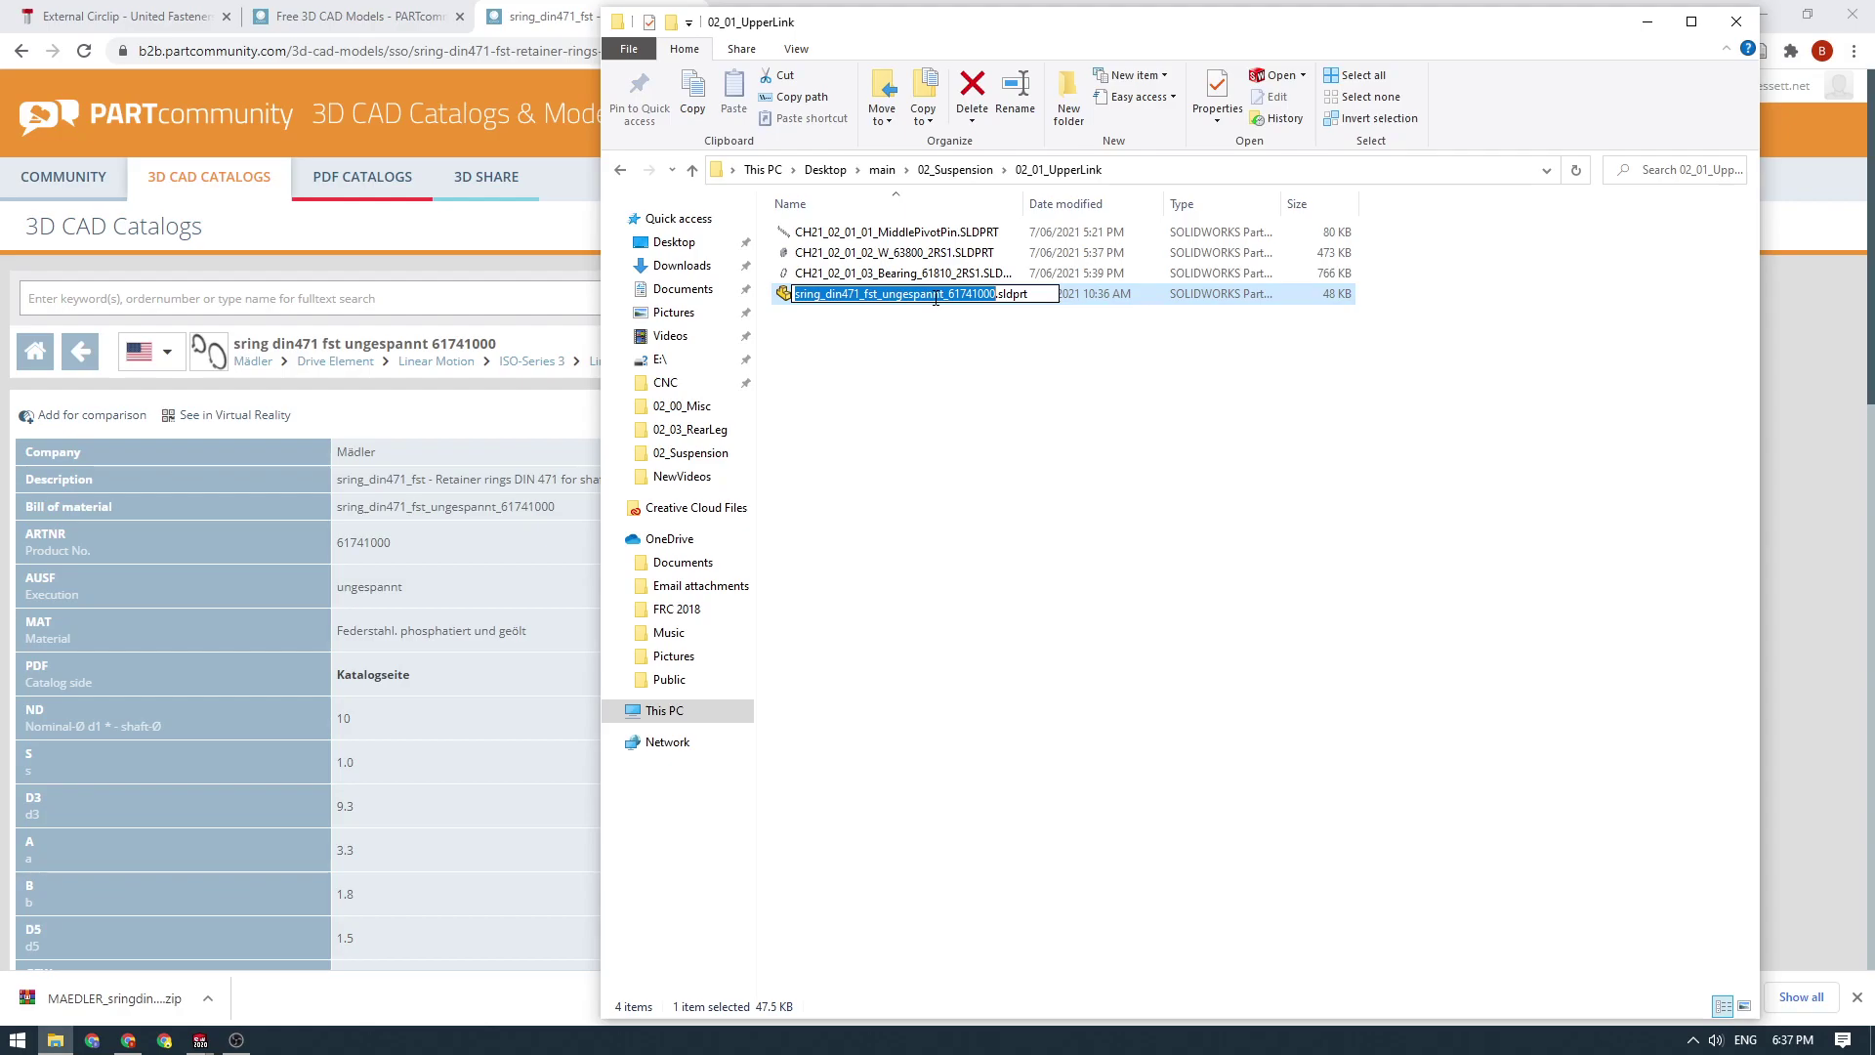
pyautogui.write('CH21_02_01_04_')
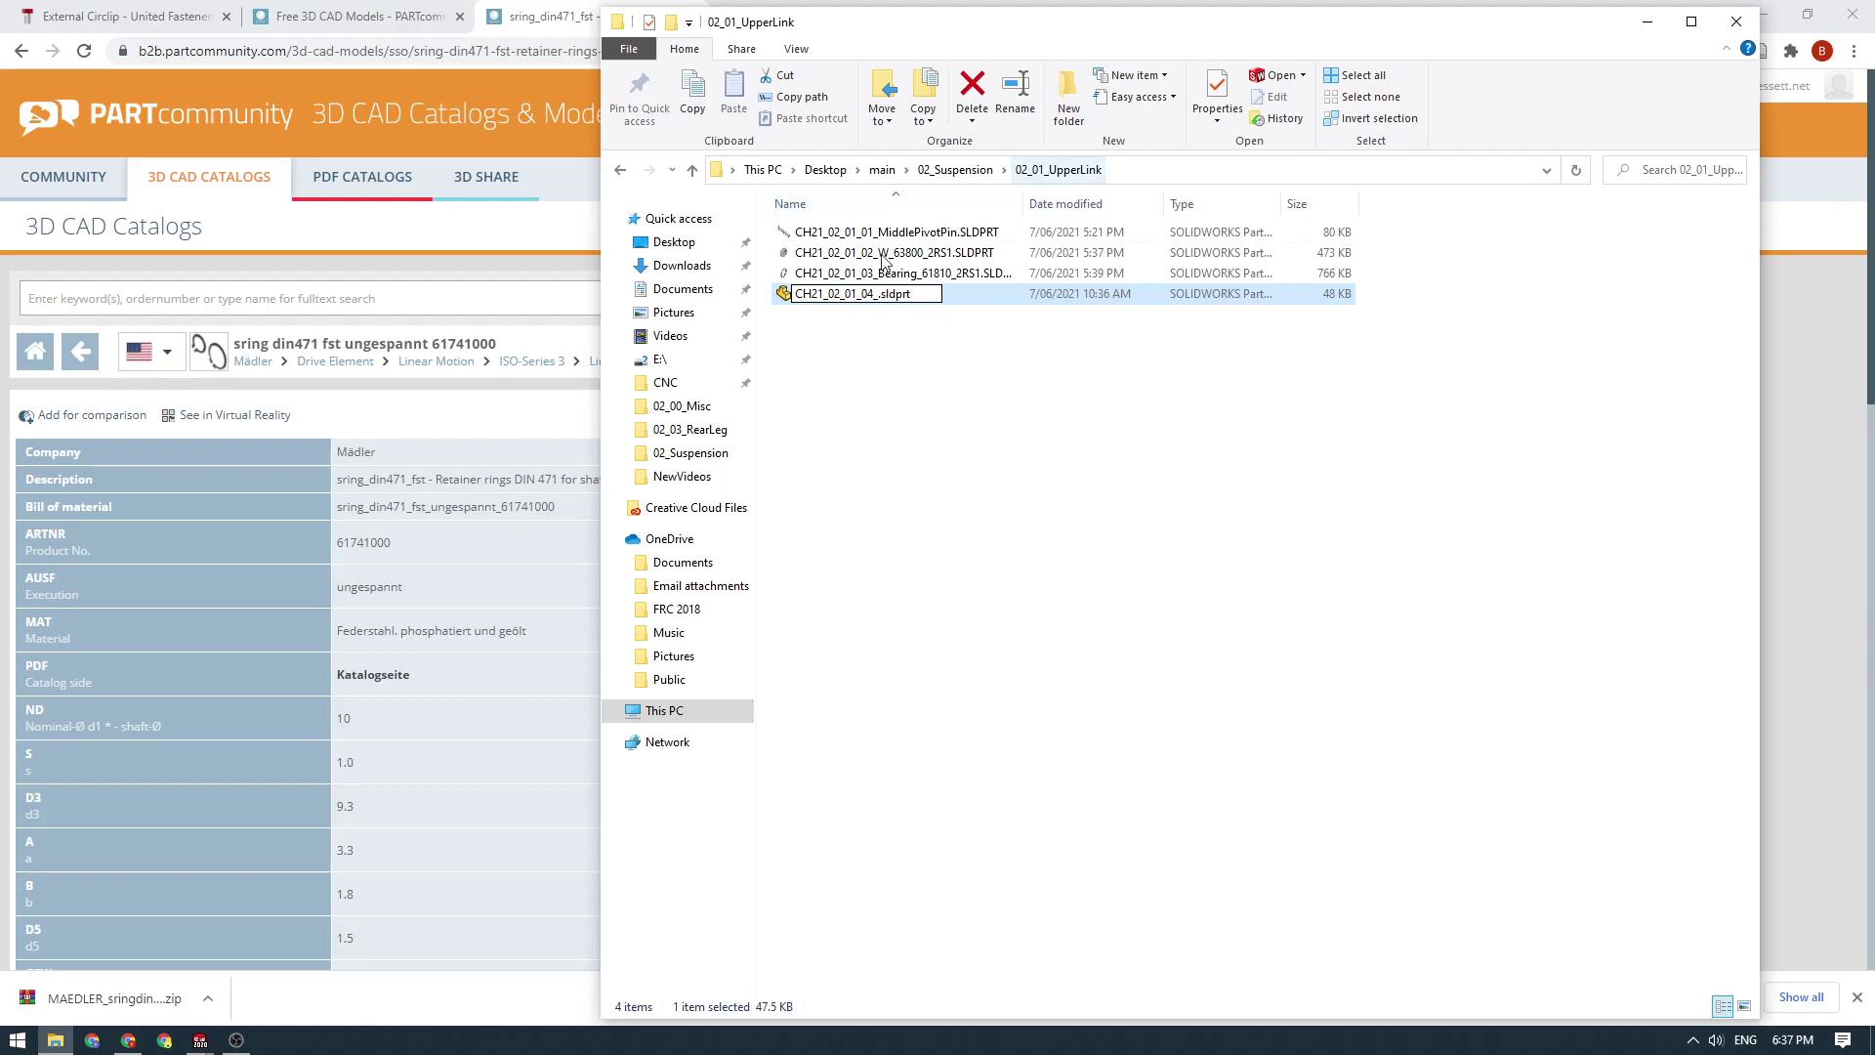
pyautogui.write('DIN')
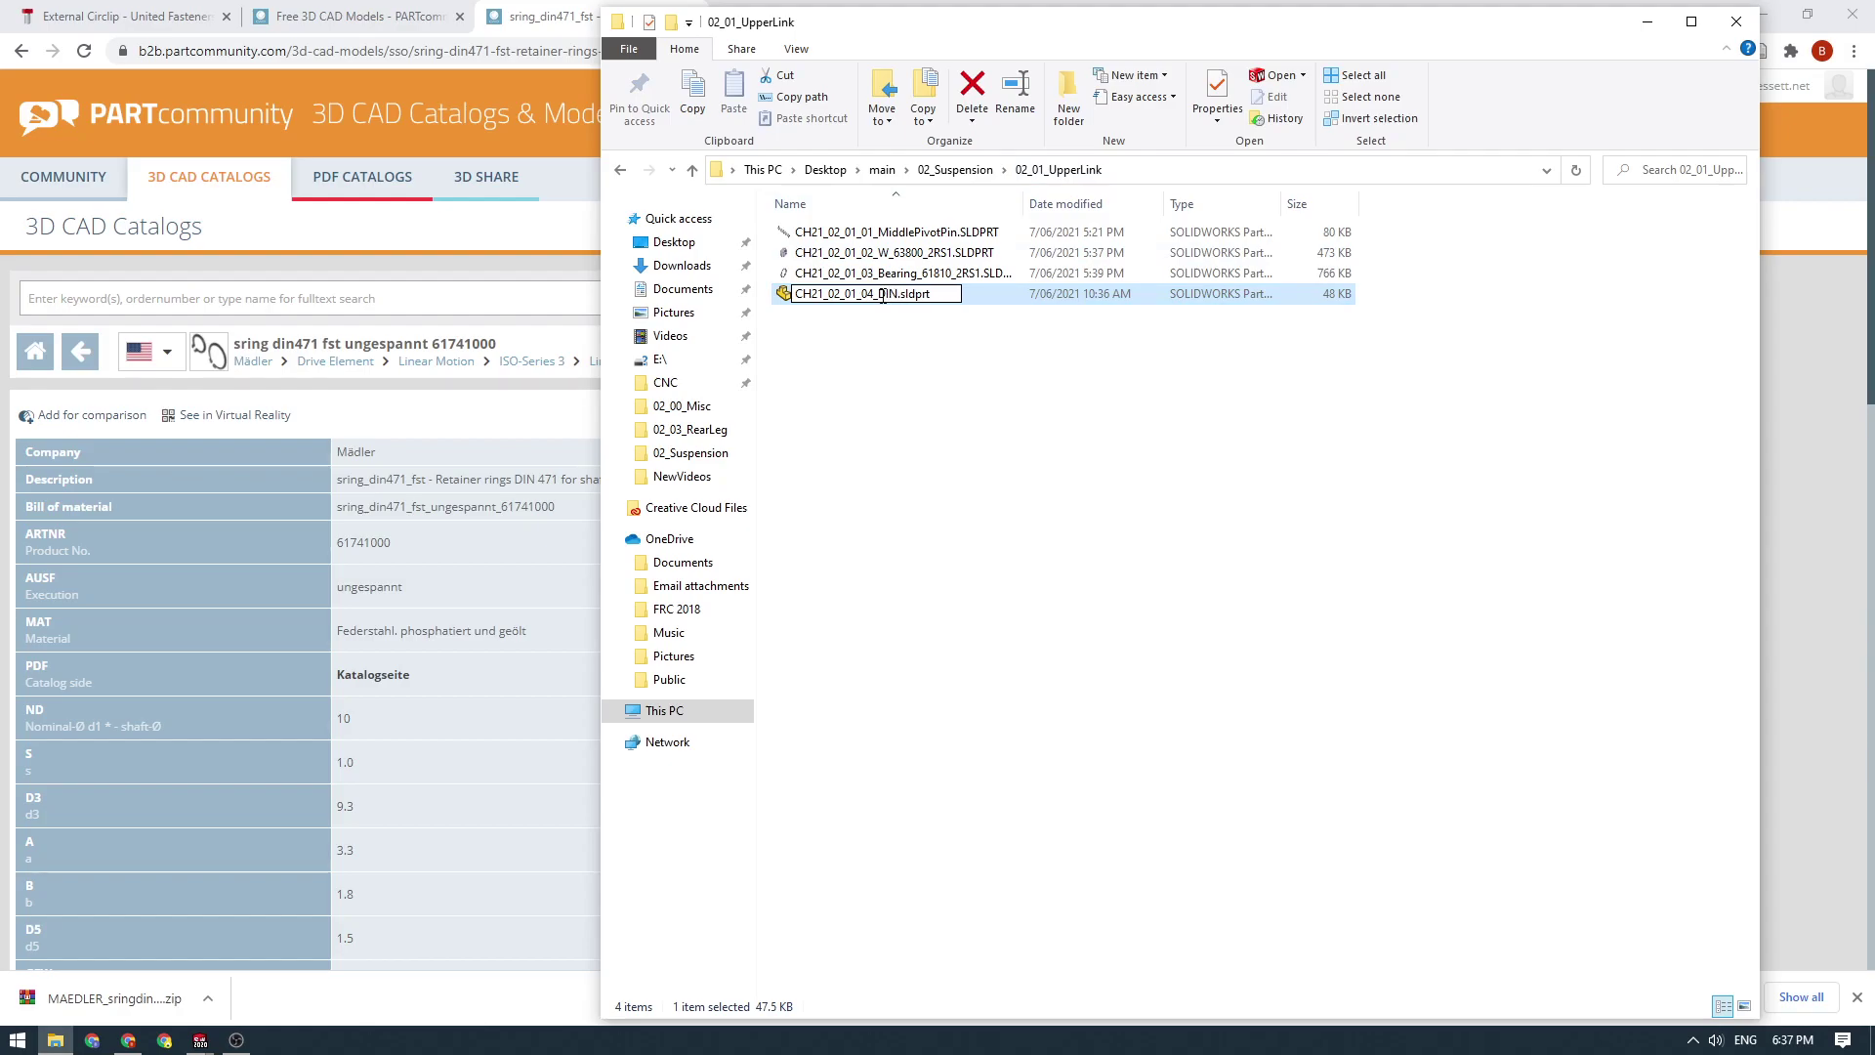
pyautogui.write('471_Circip')
pyautogui.press('BackSpace')
pyautogui.press('BackSpace')
pyautogui.write('lip_10')
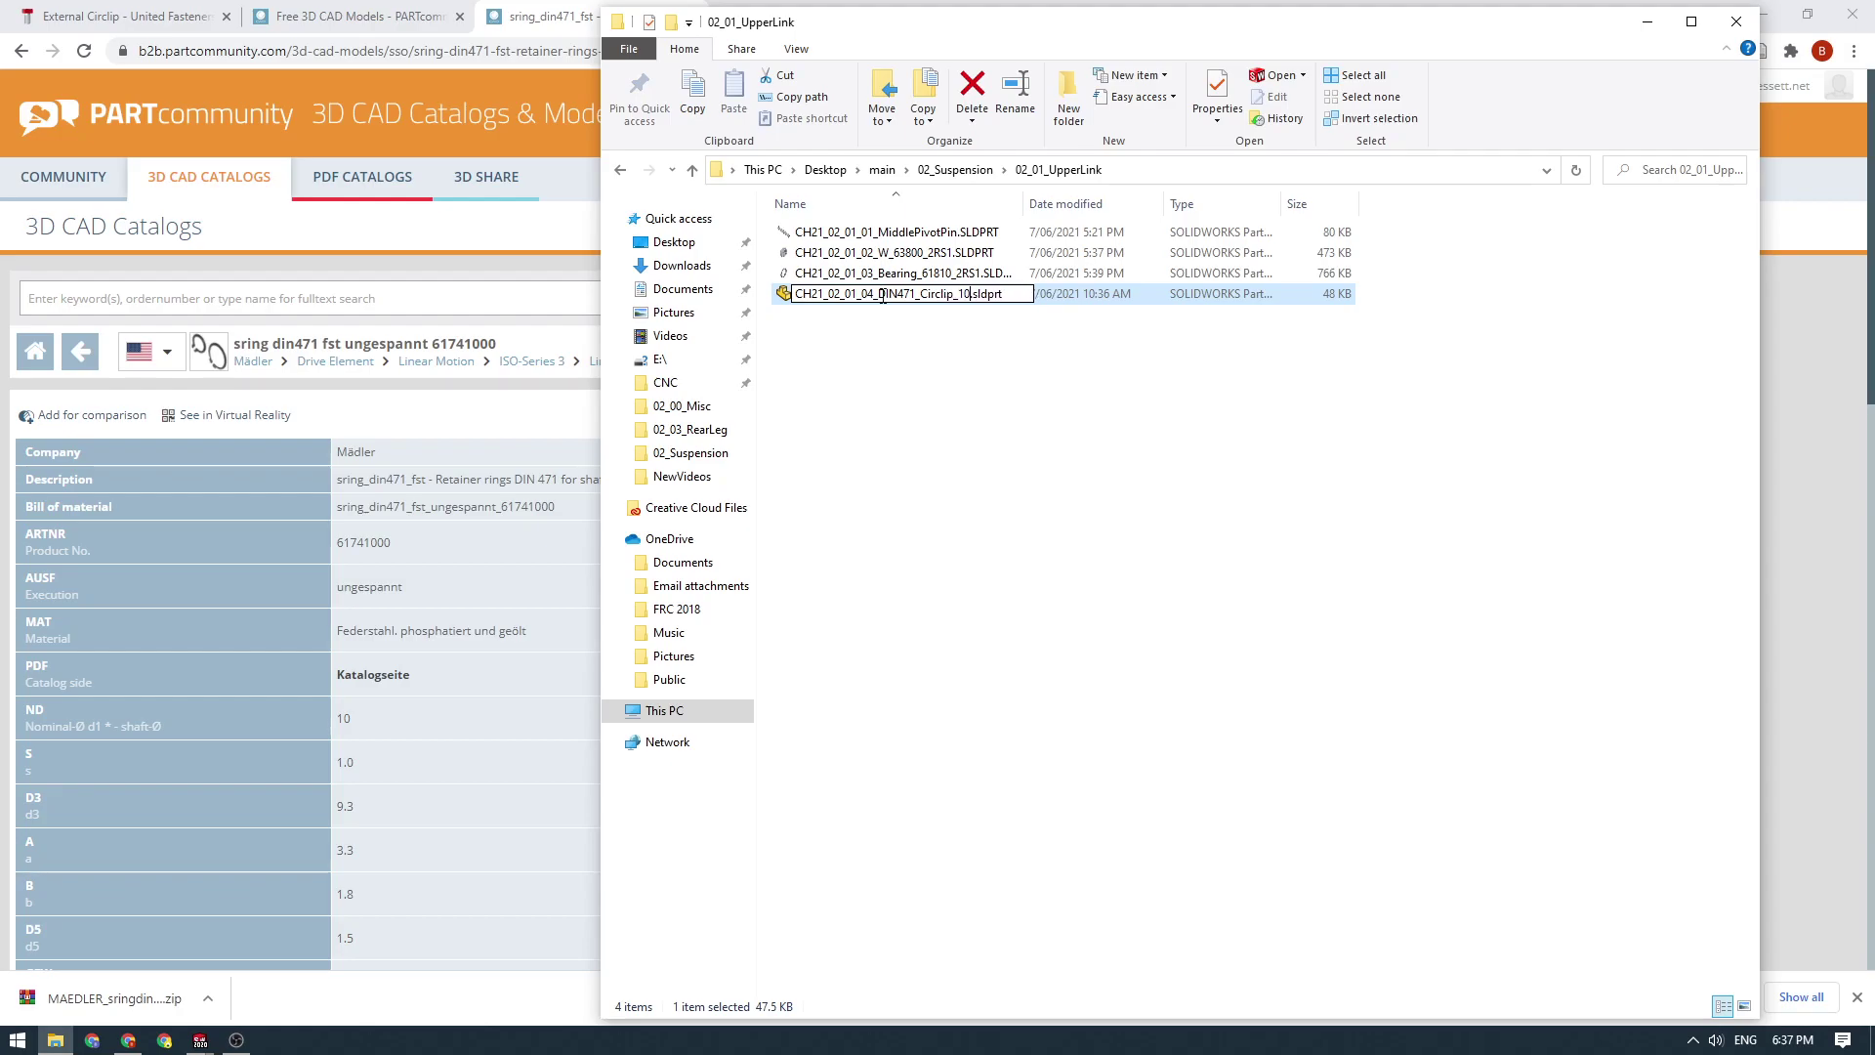
pyautogui.press('Return')
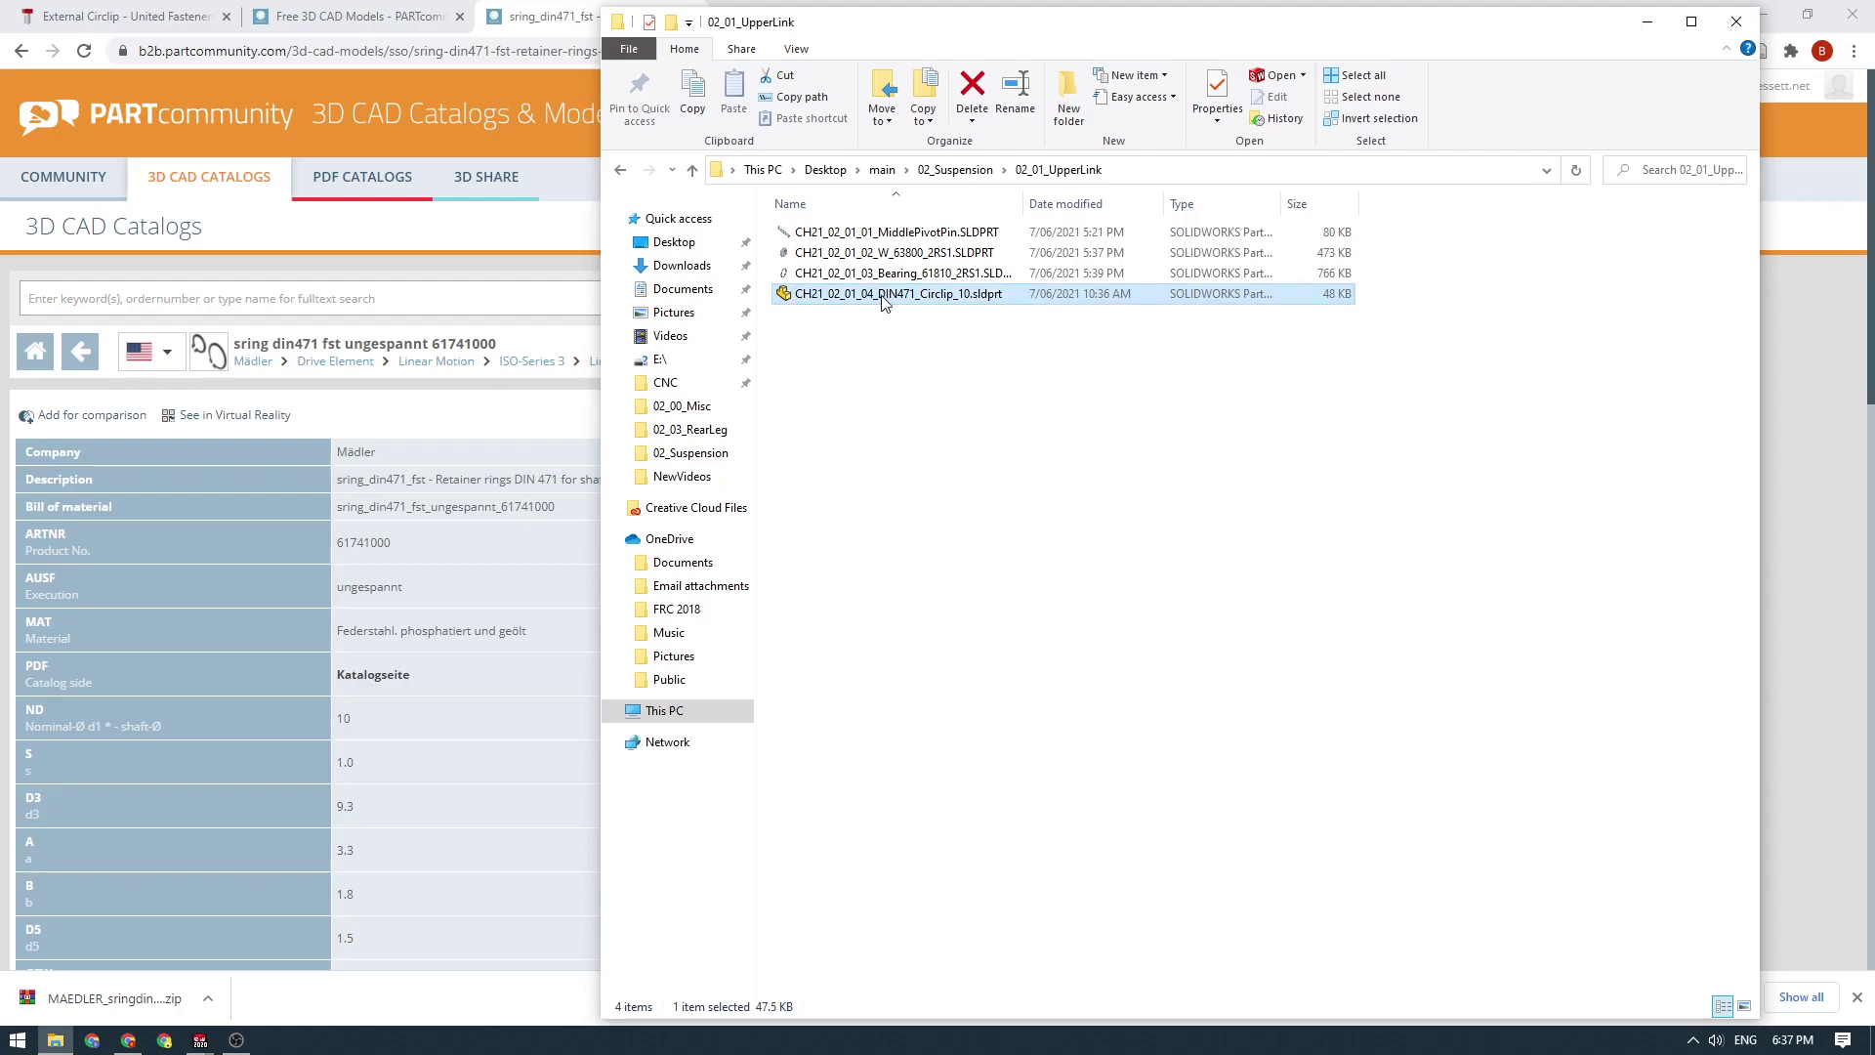
pyautogui.click(1753, 21)
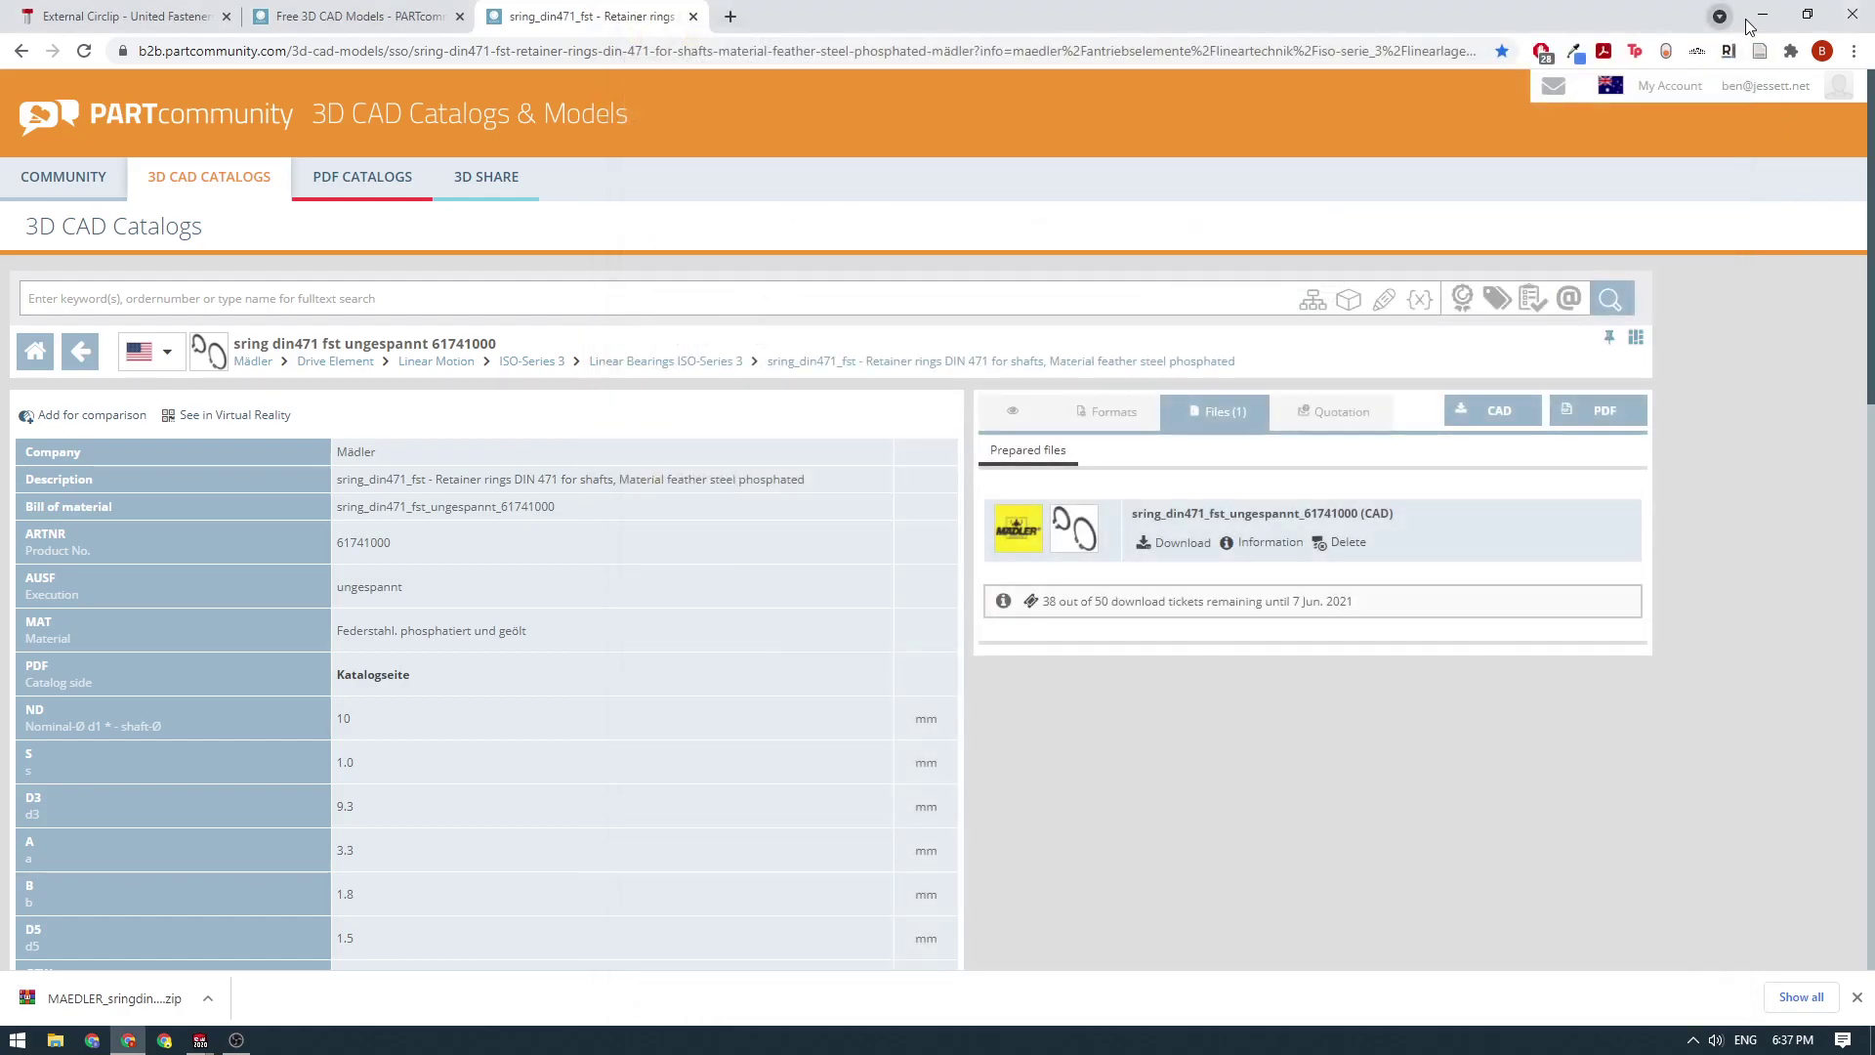
# - Open CH21_02_01_04_DIN471_Circlip_10 from main > 02_Suspension > 02_01_UpperLink via File > Open
pyautogui.click(1759, 18)
pyautogui.click(187, 15)
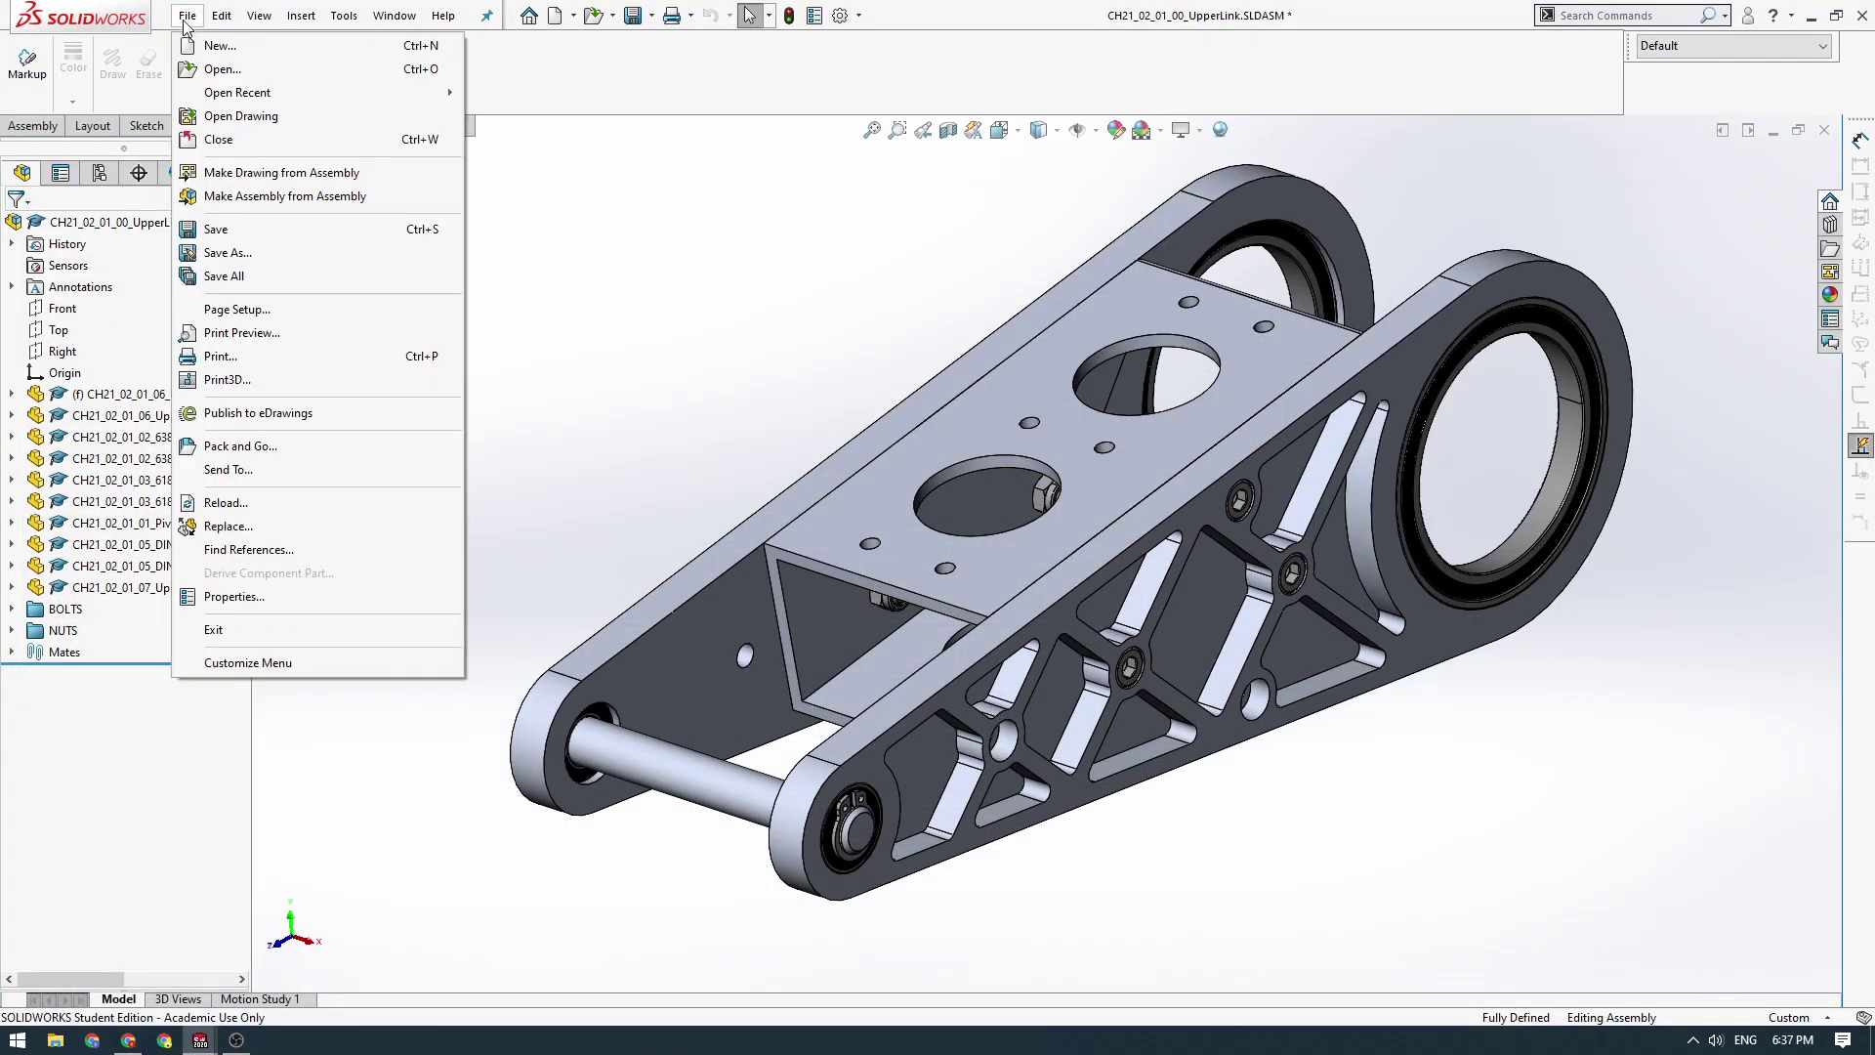
pyautogui.click(205, 71)
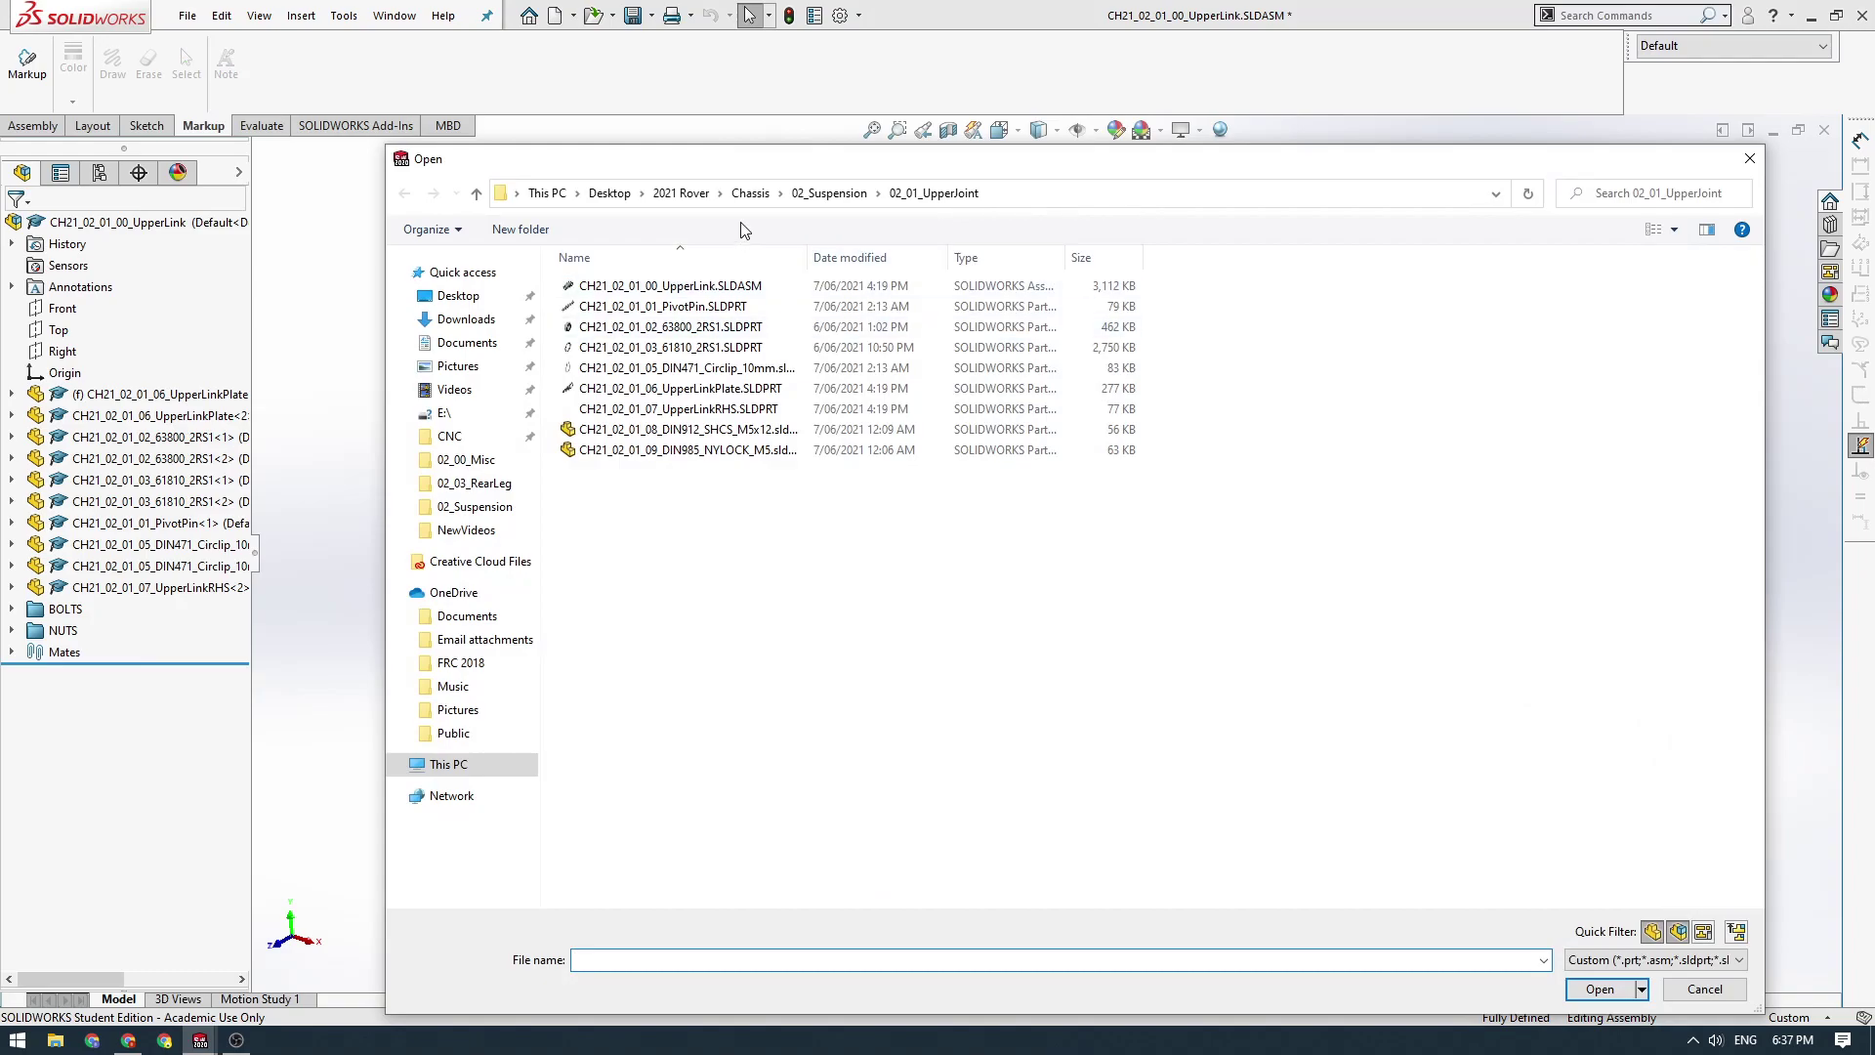
pyautogui.click(609, 192)
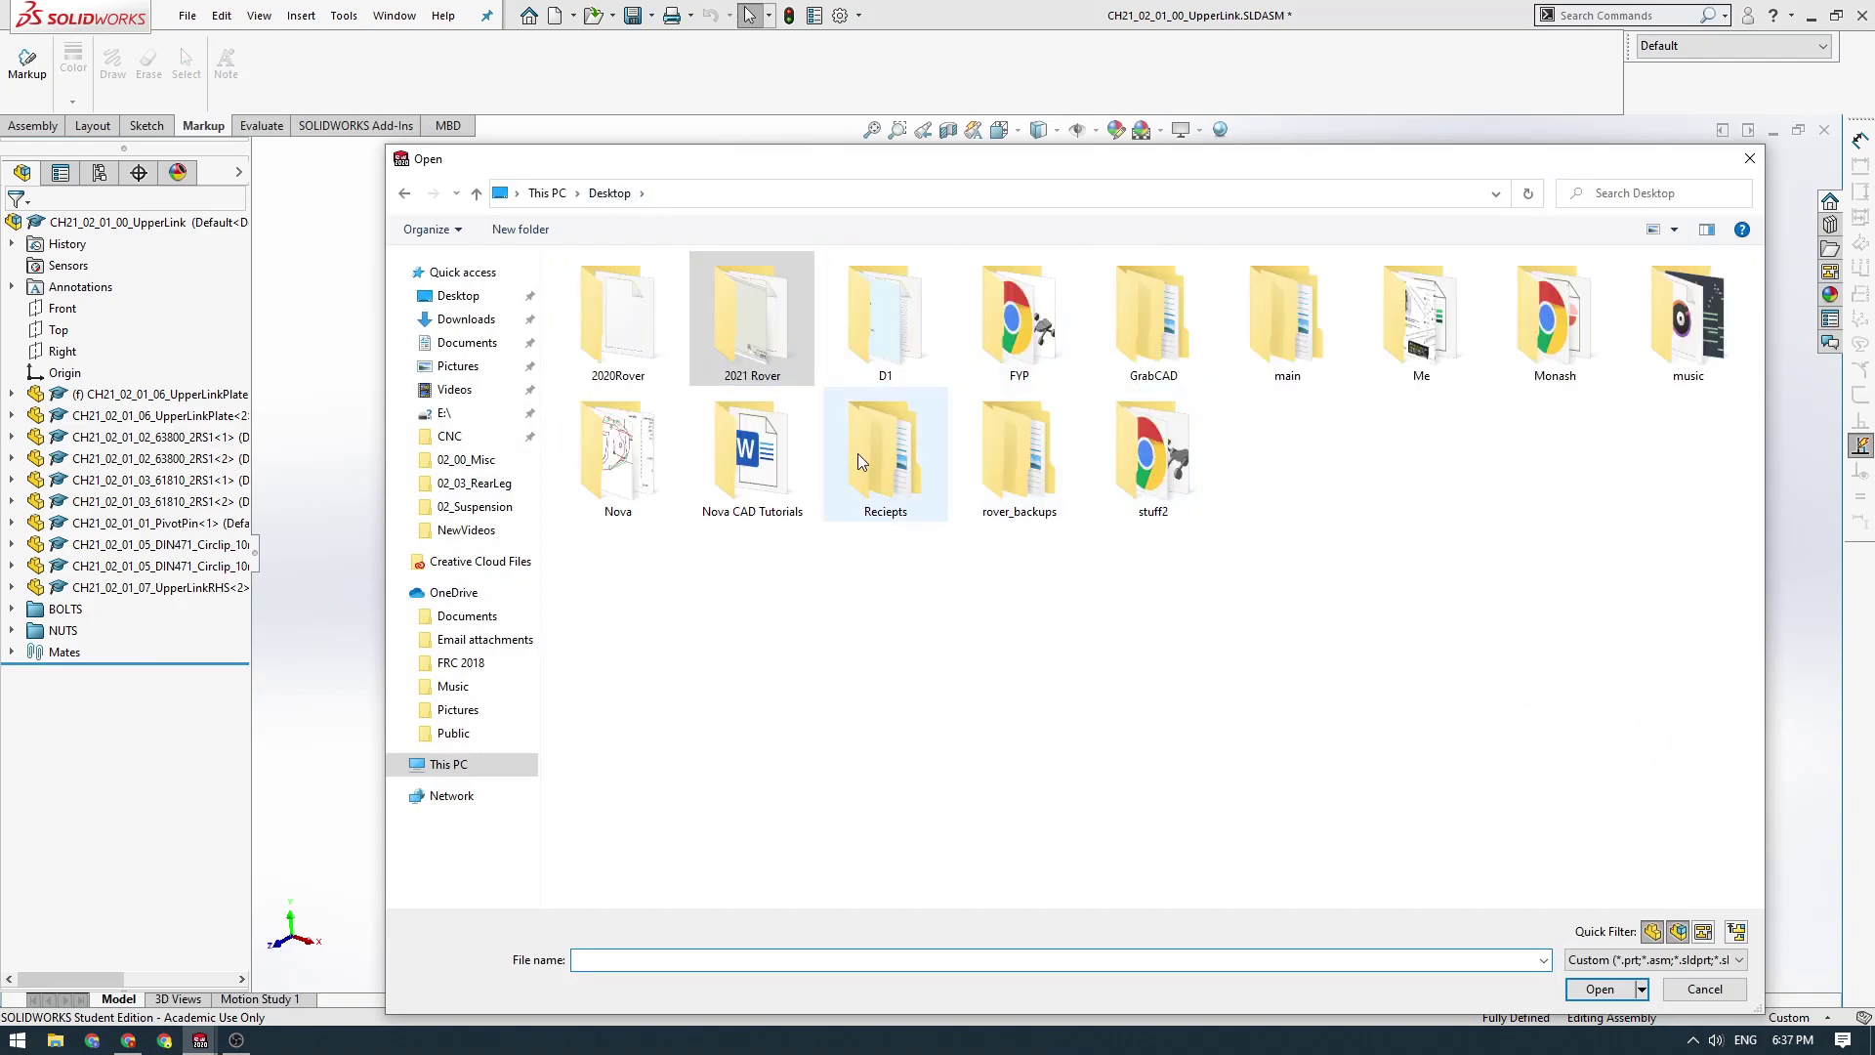
pyautogui.doubleClick(1267, 361)
pyautogui.doubleClick(656, 288)
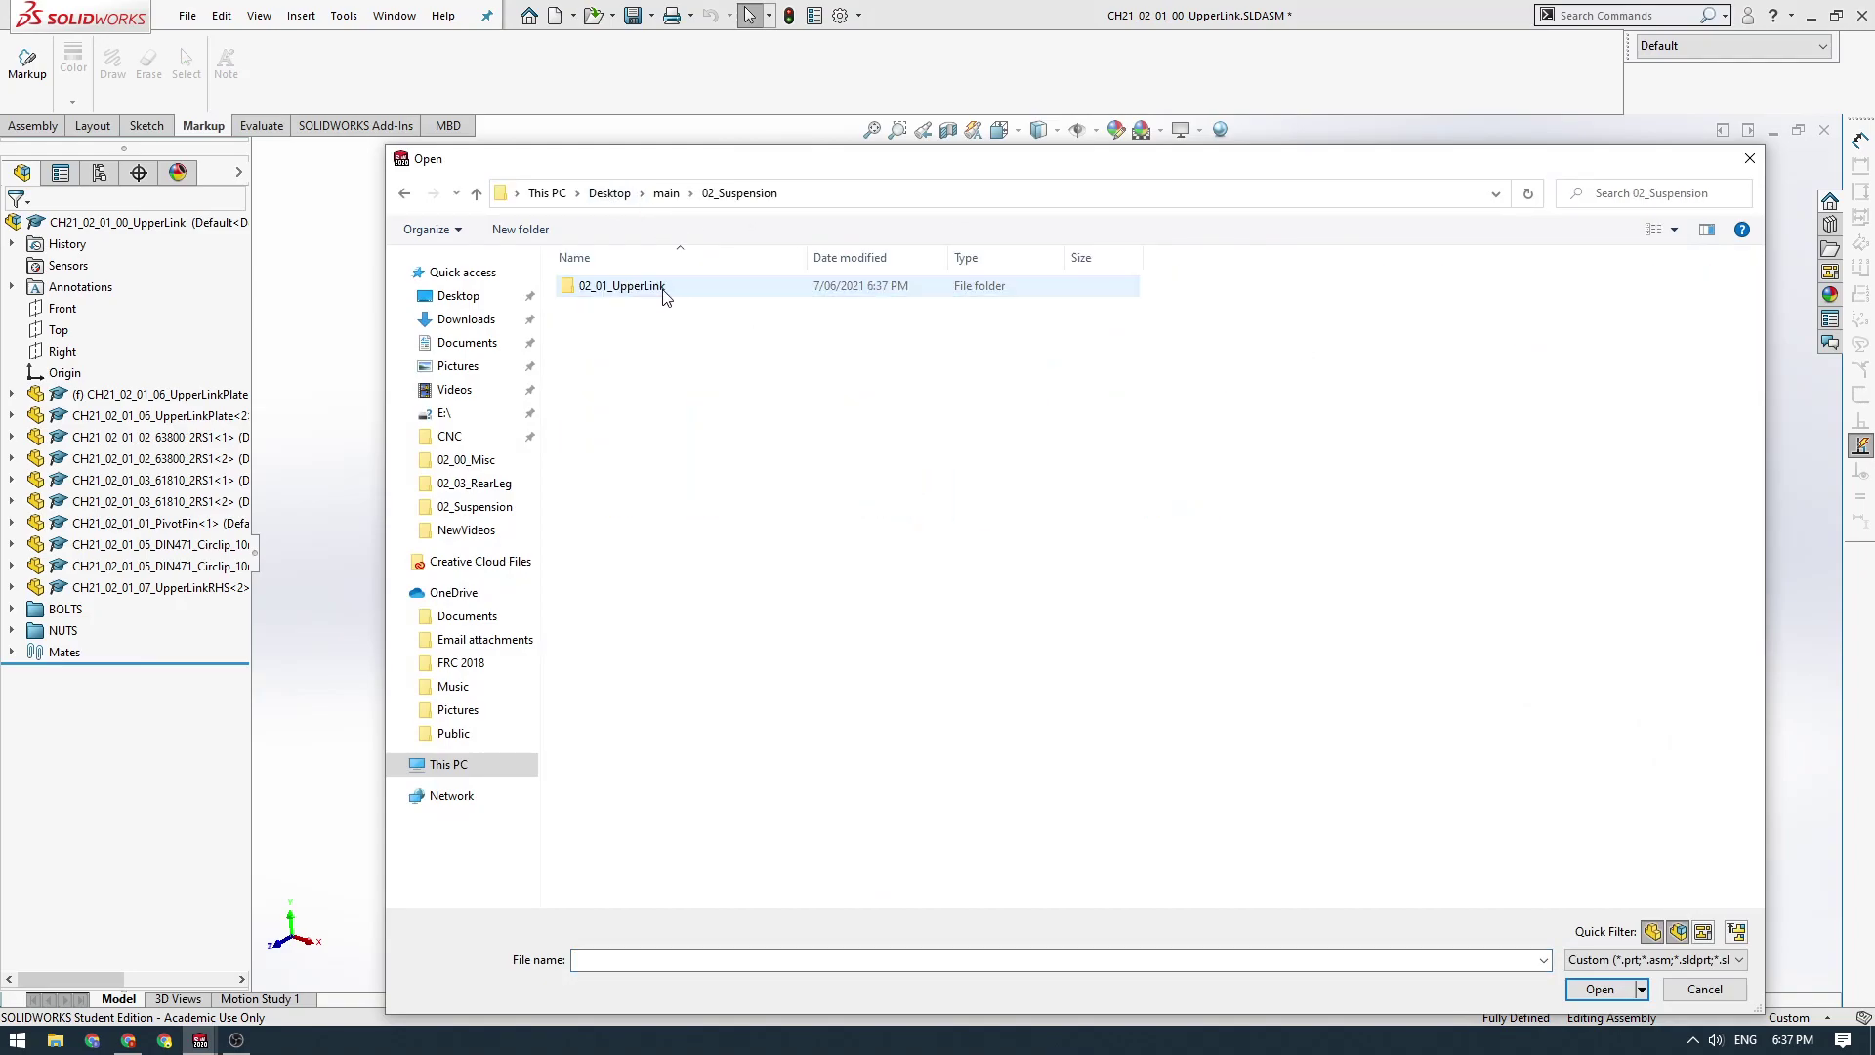
pyautogui.doubleClick(661, 289)
pyautogui.doubleClick(691, 348)
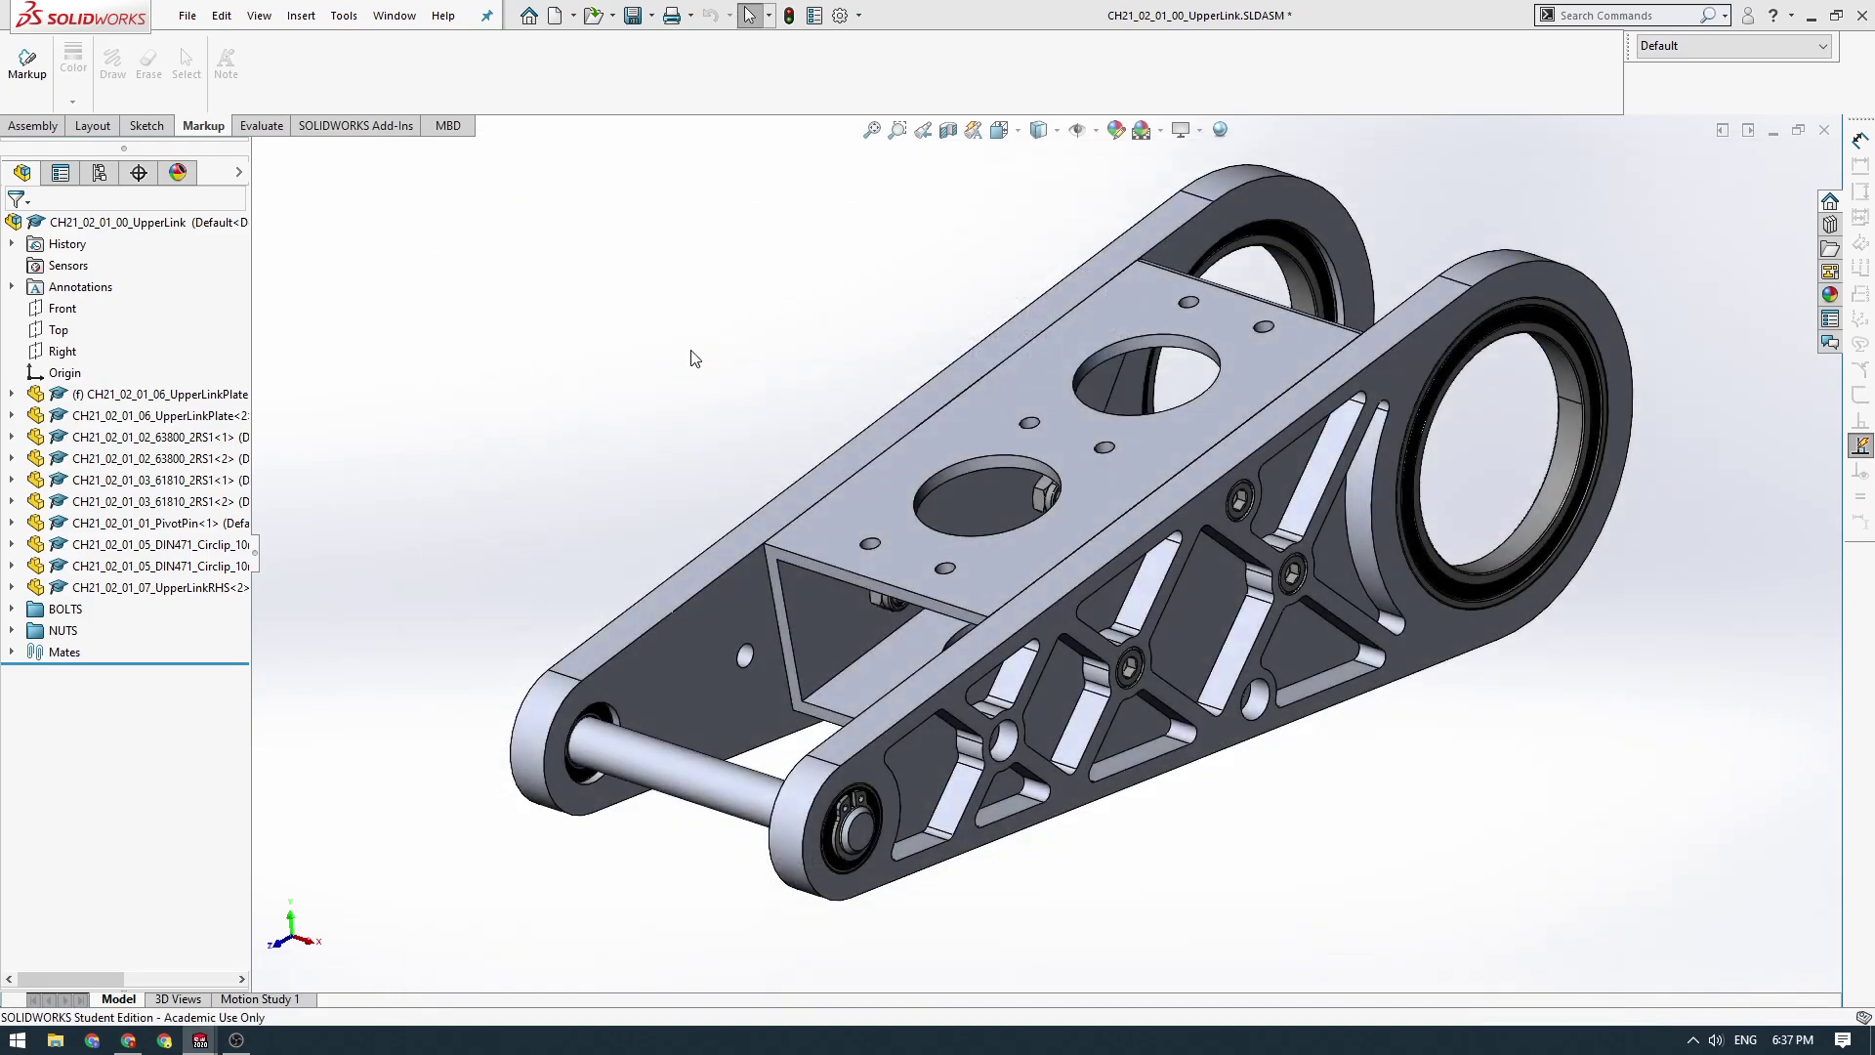
# - Hide the circlip part's origin through View > Hide/Show > Origins
pyautogui.moveTo(1217, 517); pyautogui.dragTo(859, 528, button='middle')
pyautogui.scroll(-3, 1303, 543)
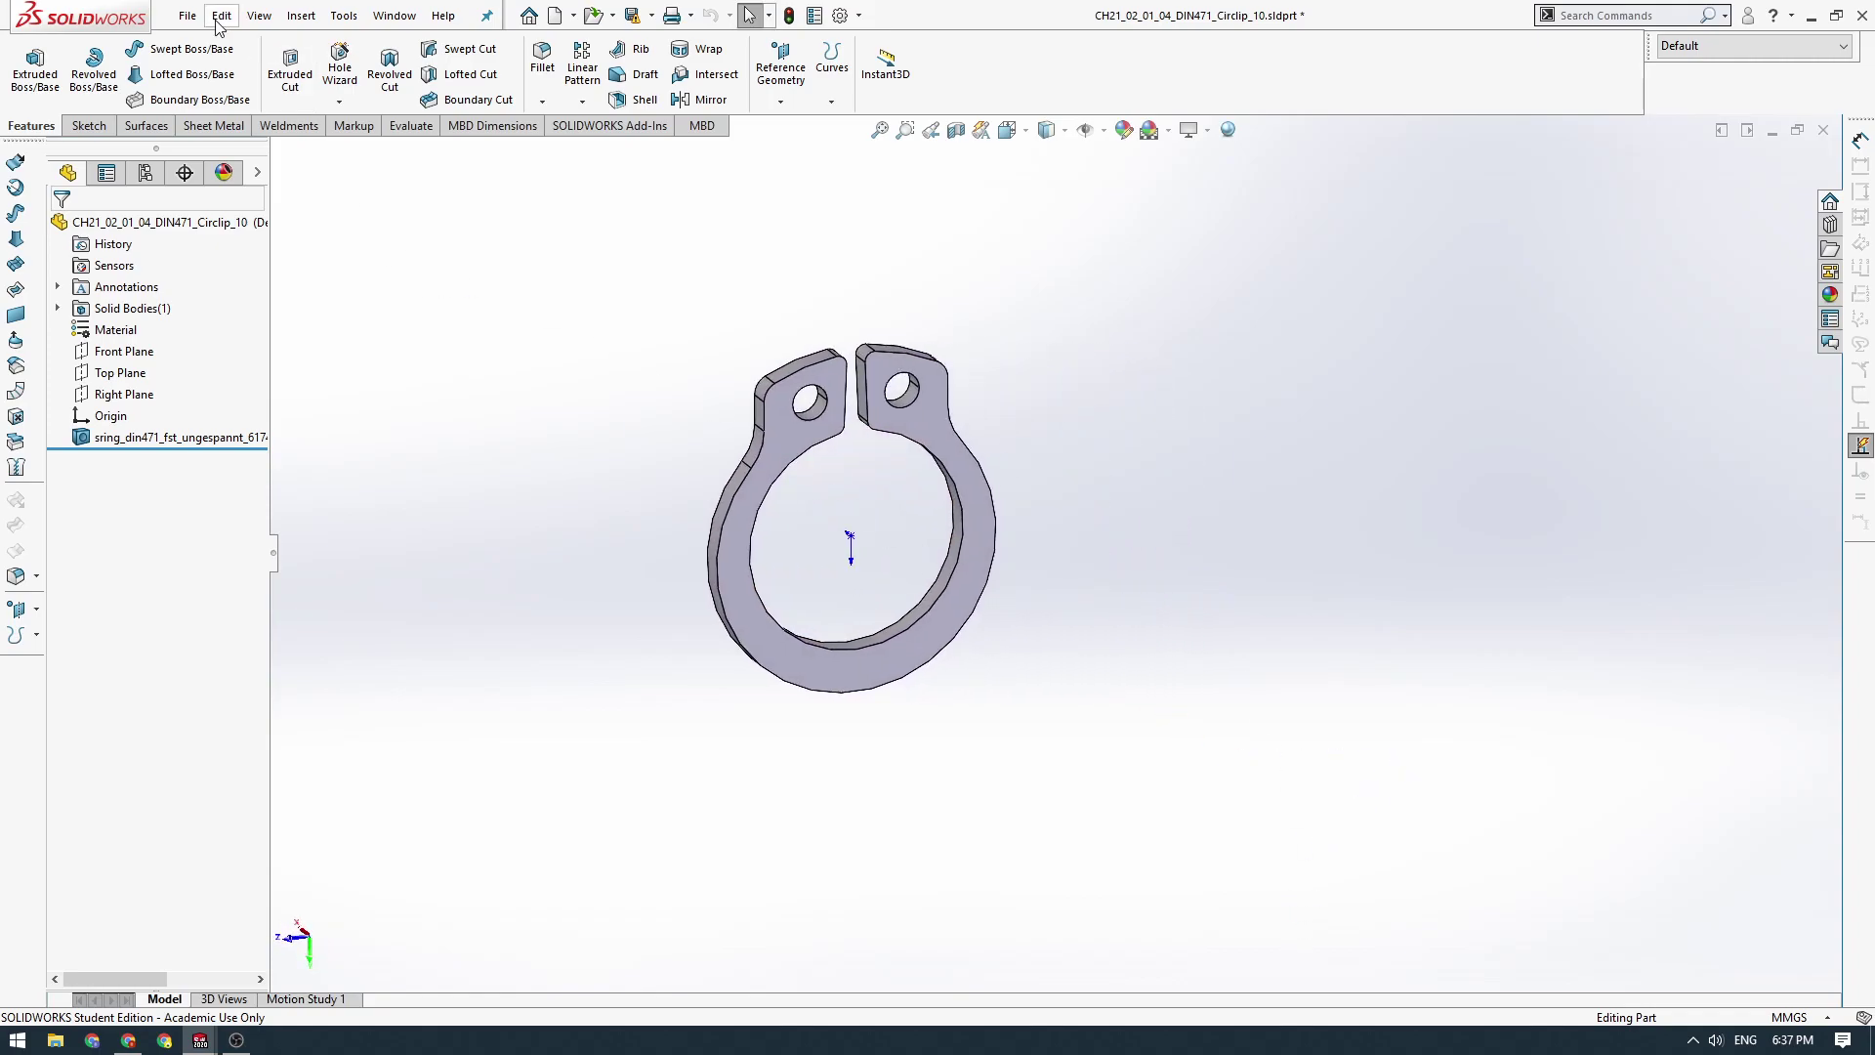
pyautogui.scroll(-2, 830, 493)
pyautogui.click(298, 16)
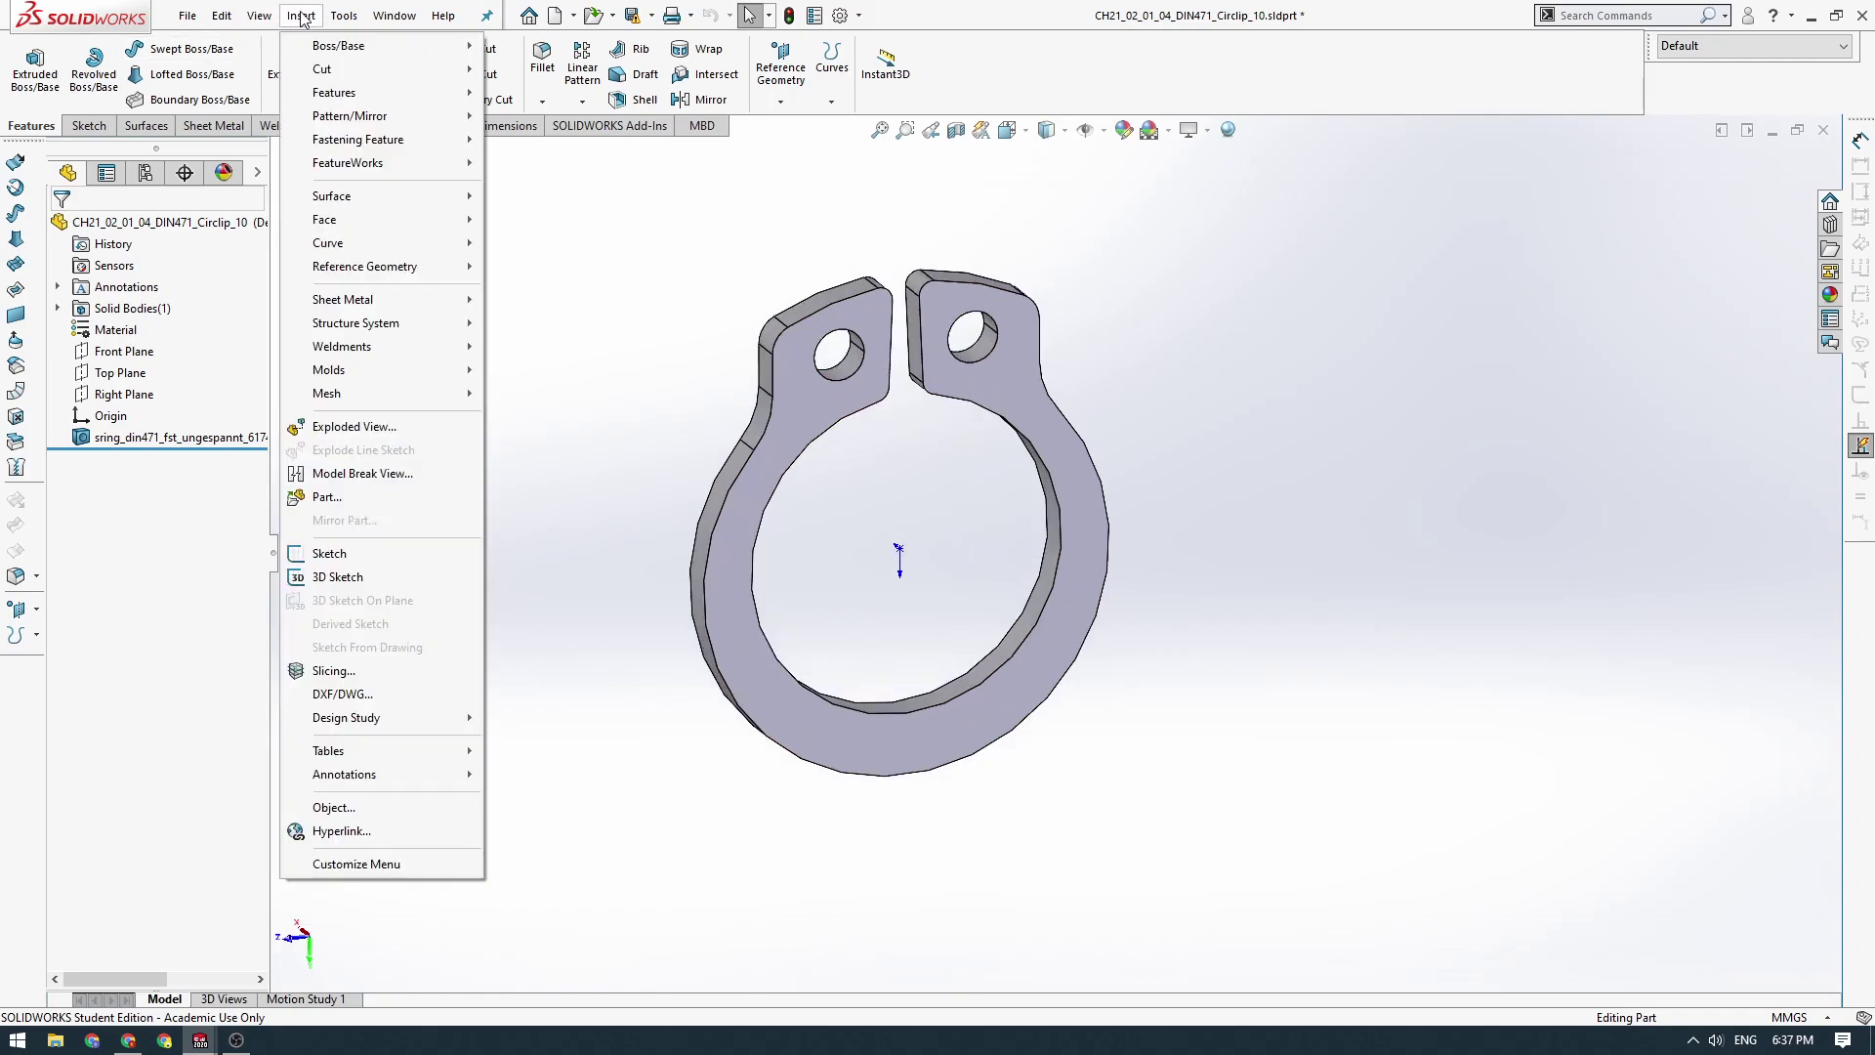
pyautogui.moveTo(259, 16)
pyautogui.moveTo(313, 182)
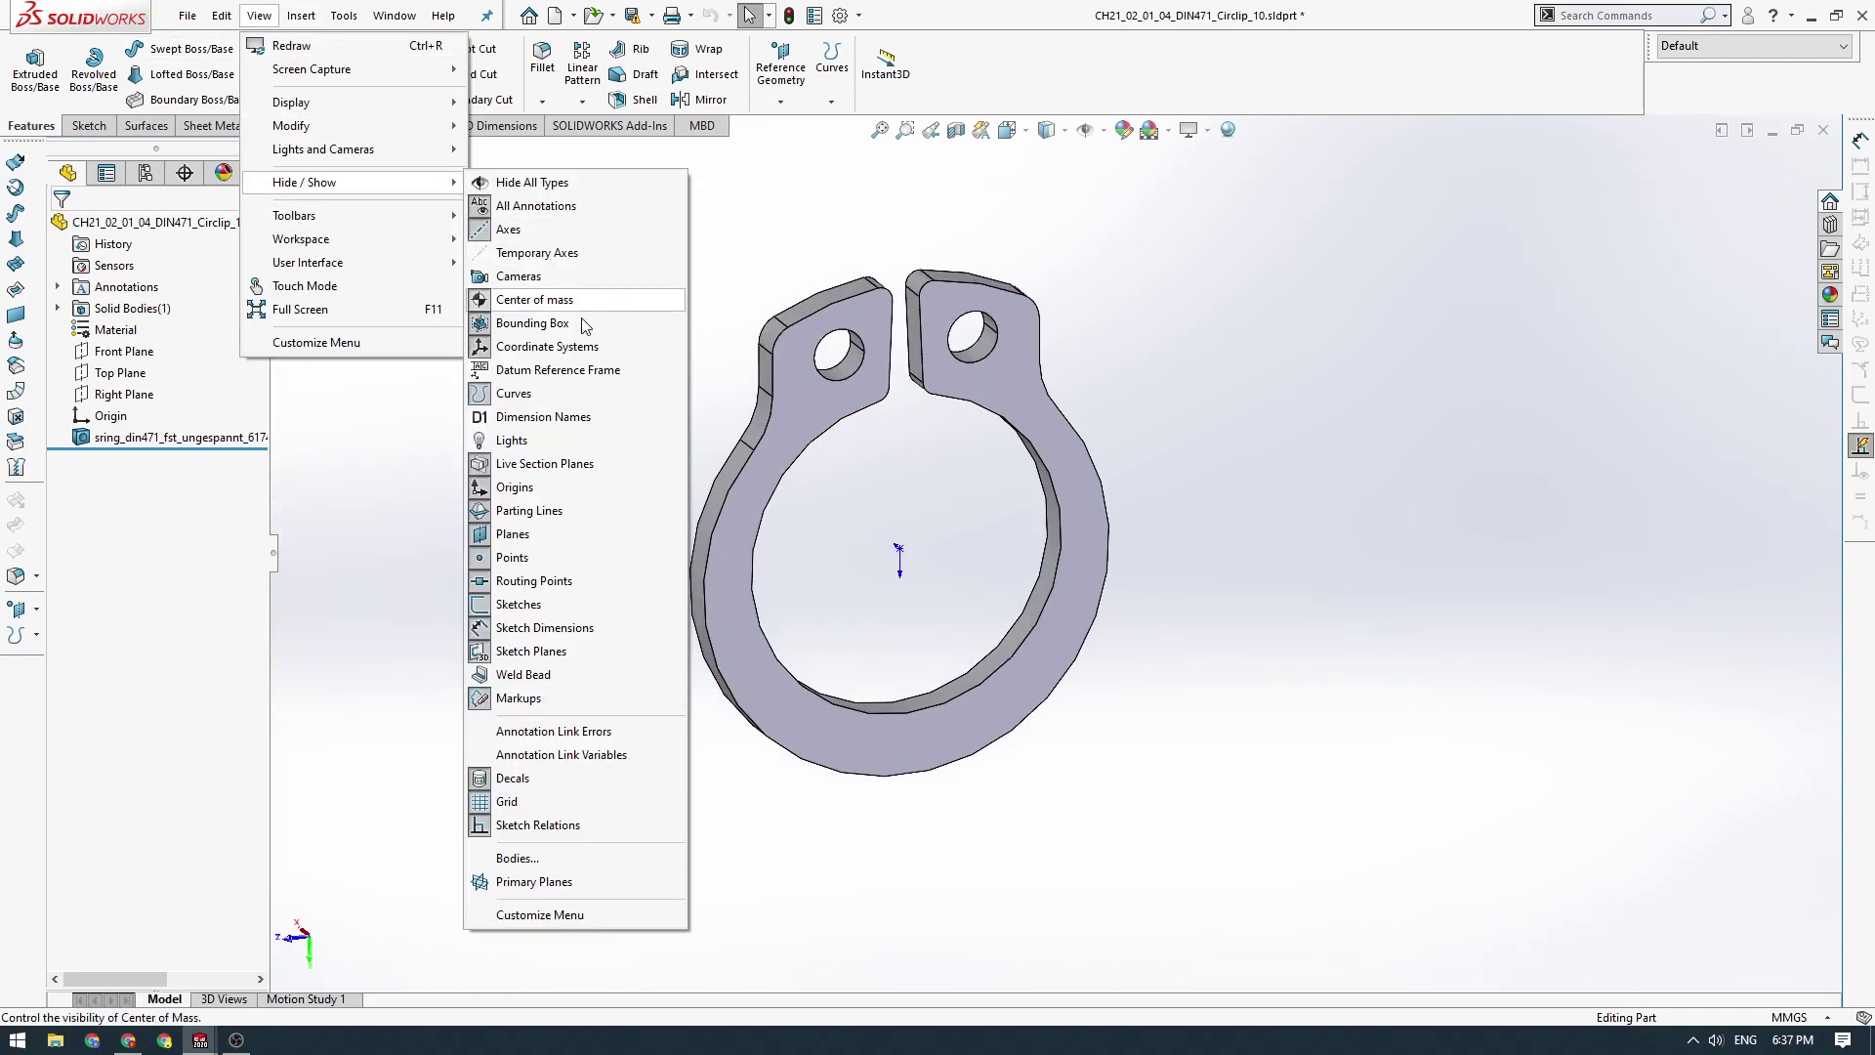
pyautogui.click(550, 494)
pyautogui.moveTo(879, 586)
pyautogui.mouseDown(button='middle')
pyautogui.moveTo(896, 621)
pyautogui.moveTo(910, 573)
pyautogui.moveTo(889, 577)
pyautogui.mouseUp(button='middle')
# - Save the circlip part, converting the older file to the current version
pyautogui.hotkey('ctrl', 's')
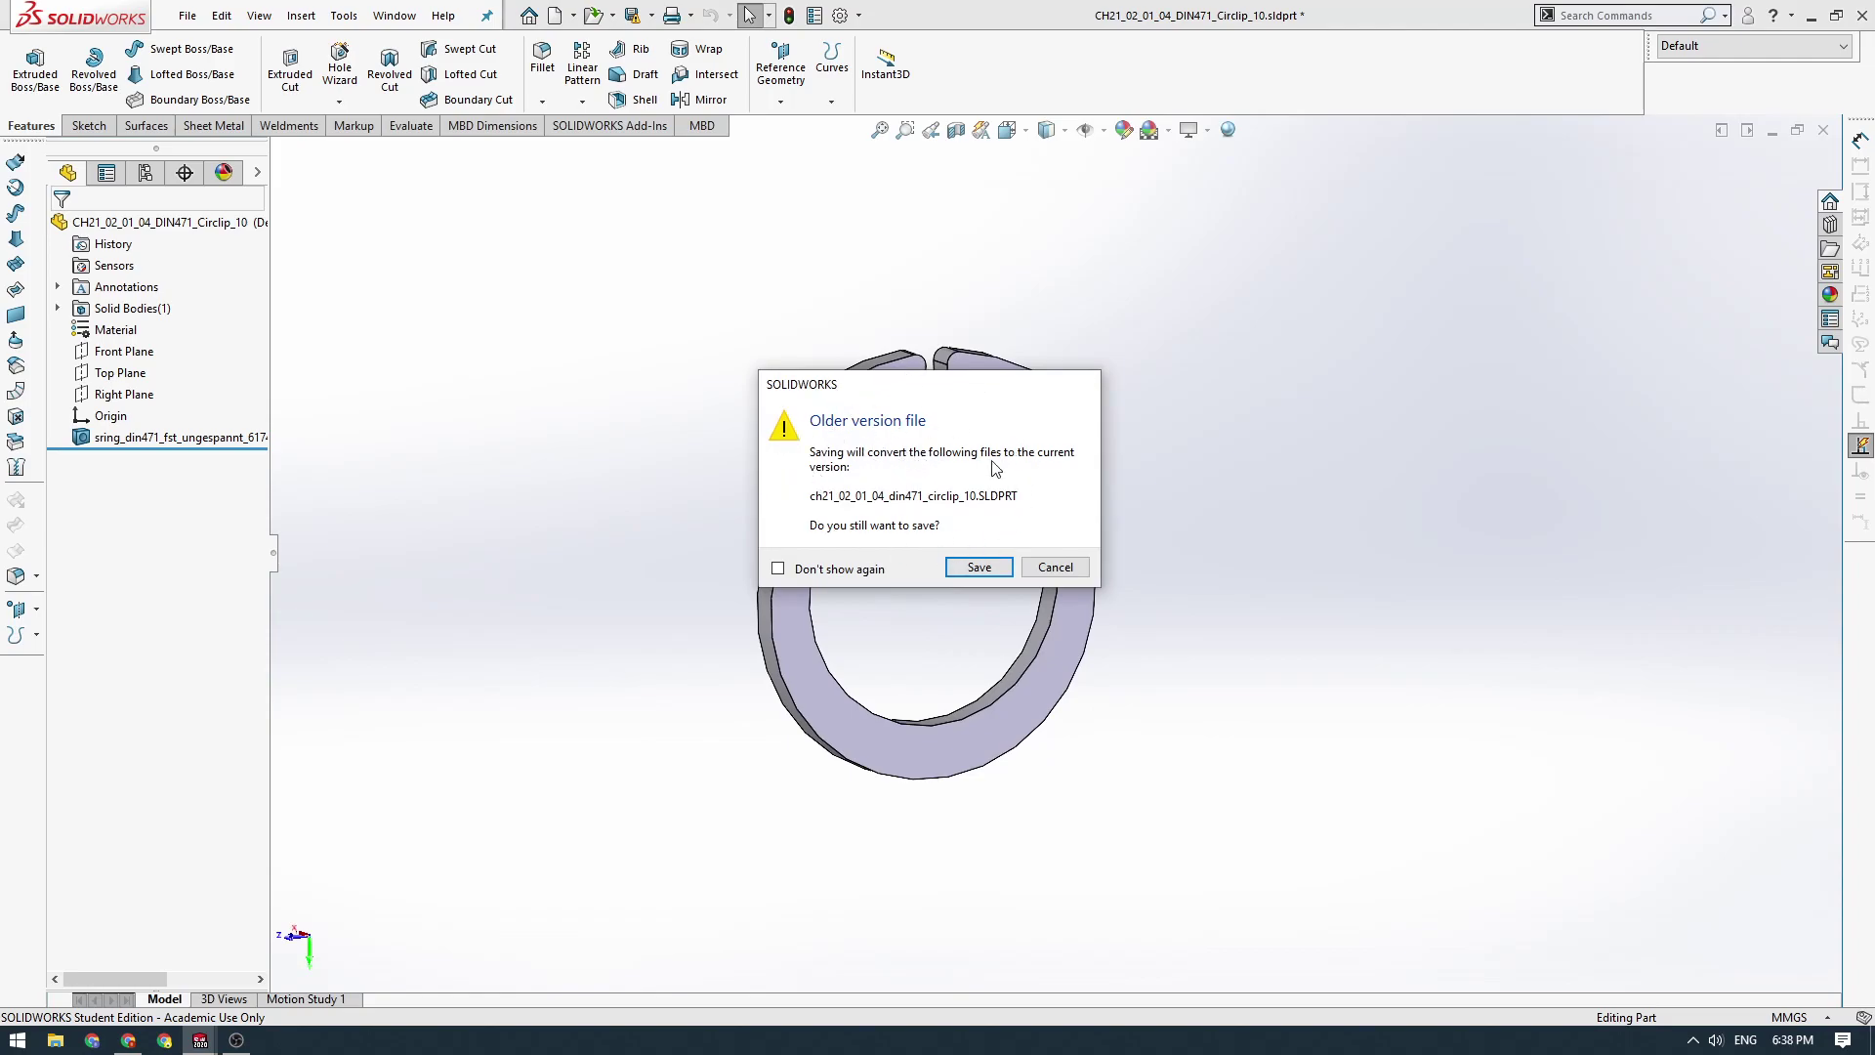
pyautogui.click(978, 568)
pyautogui.moveTo(967, 698)
pyautogui.mouseDown(button='middle')
pyautogui.moveTo(971, 713)
pyautogui.moveTo(968, 689)
pyautogui.mouseUp(button='middle')
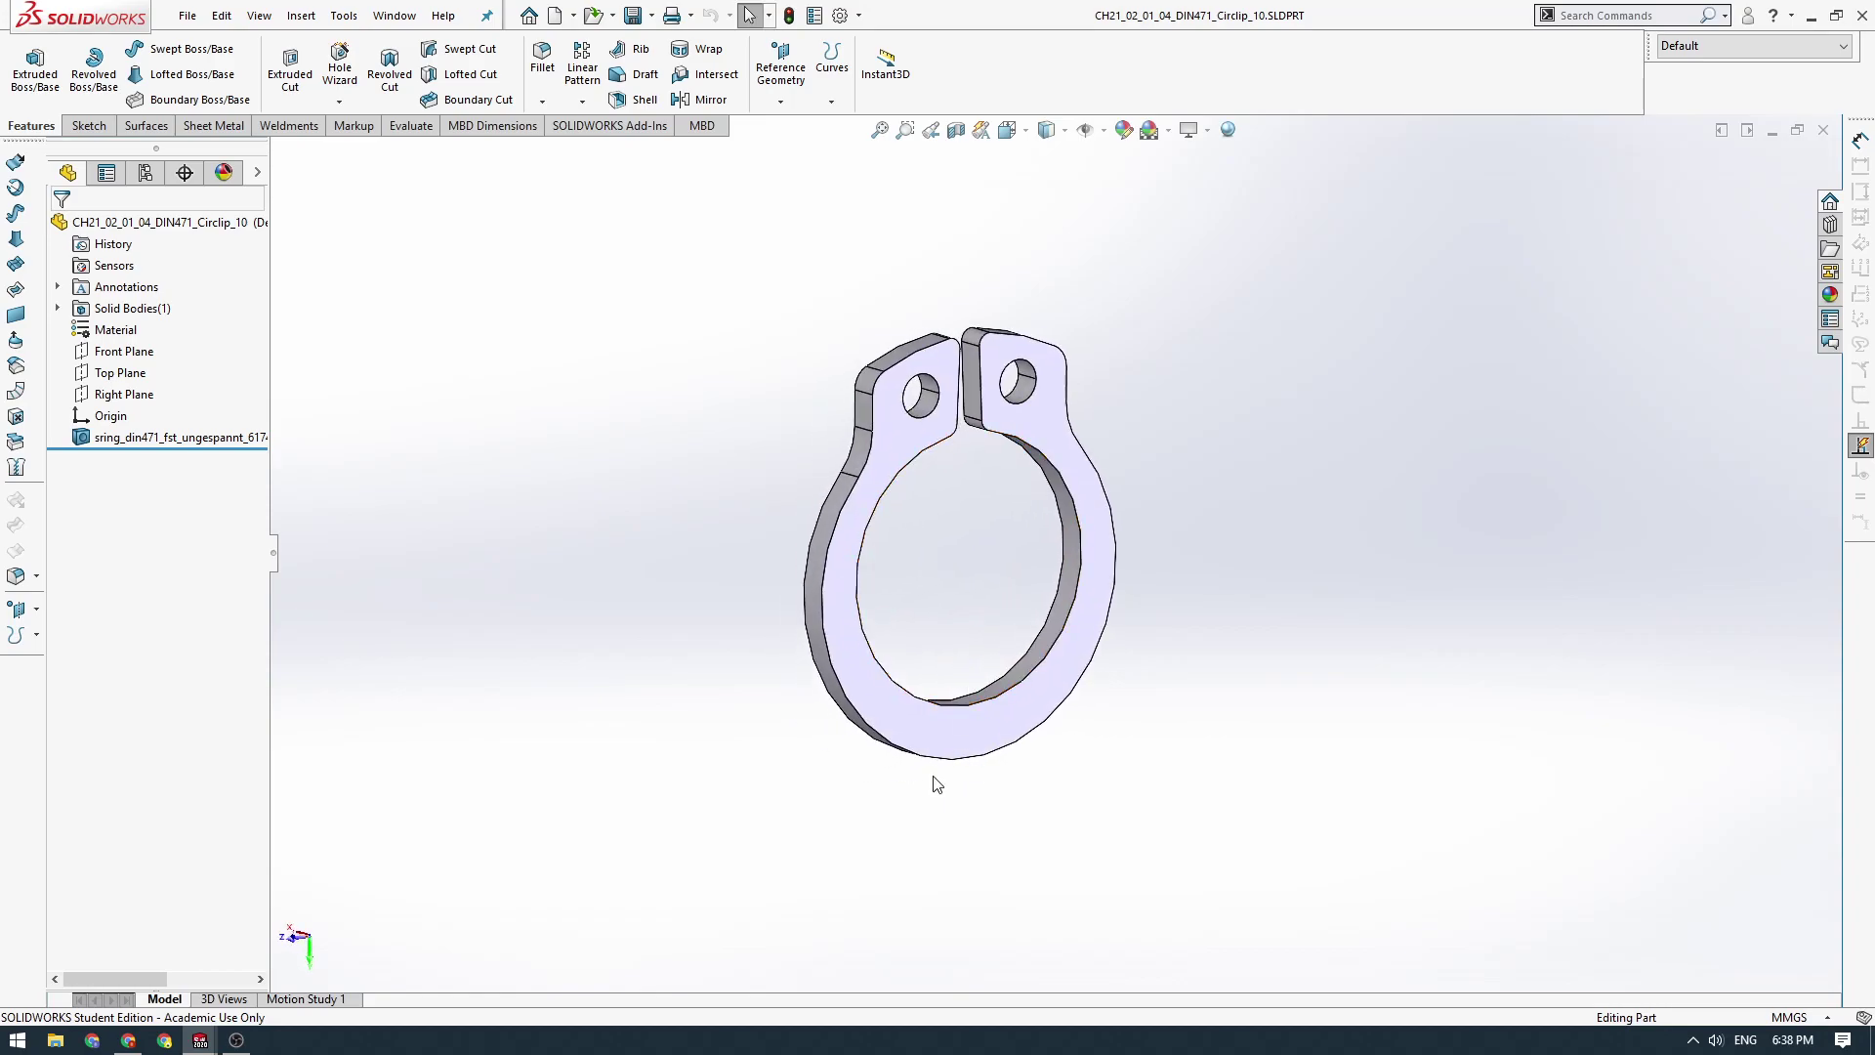